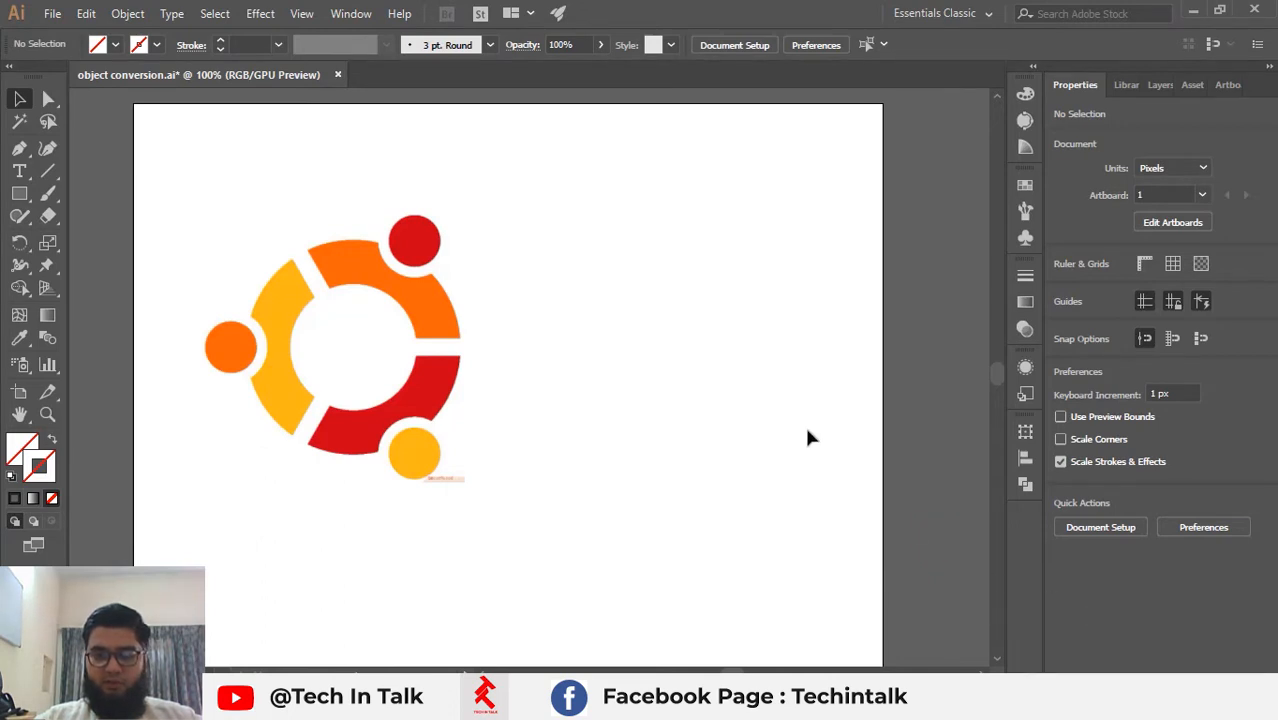
{"action": "left_click", "coordinate": [921, 368]}
{"action": "key", "text": "ctrl"}
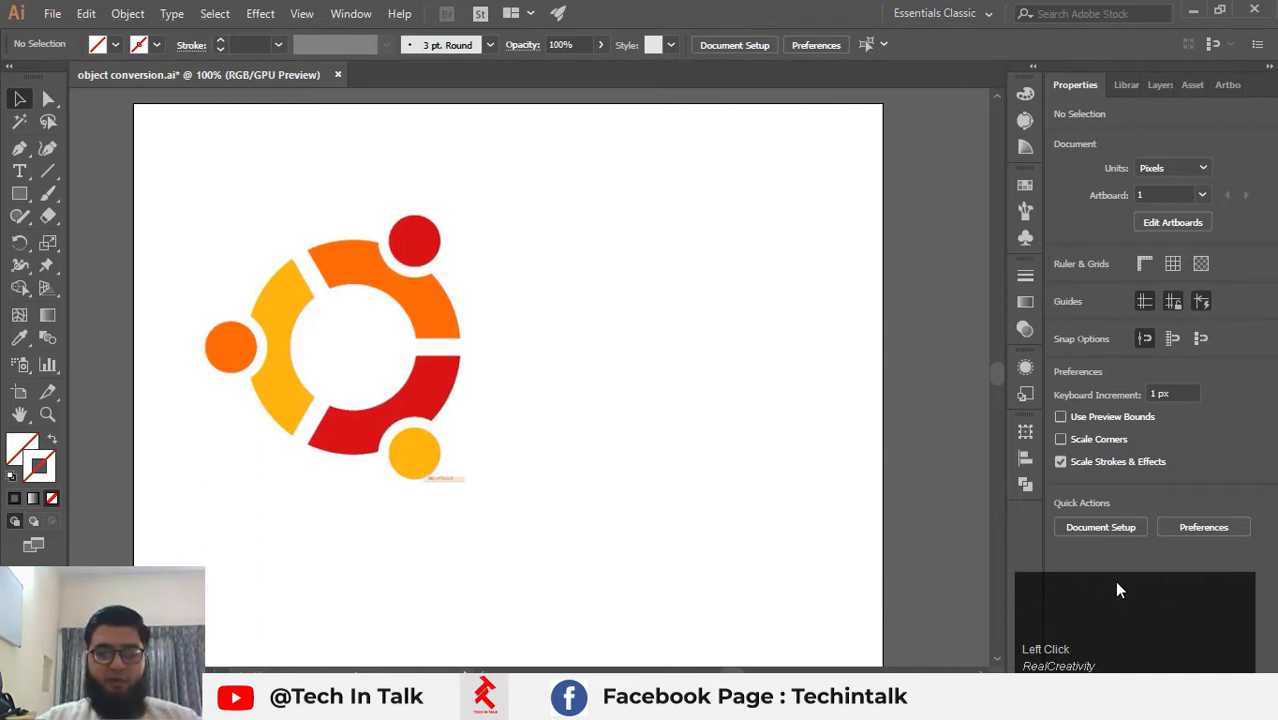
{"action": "key", "text": "Escape"}
{"action": "key", "text": "space"}
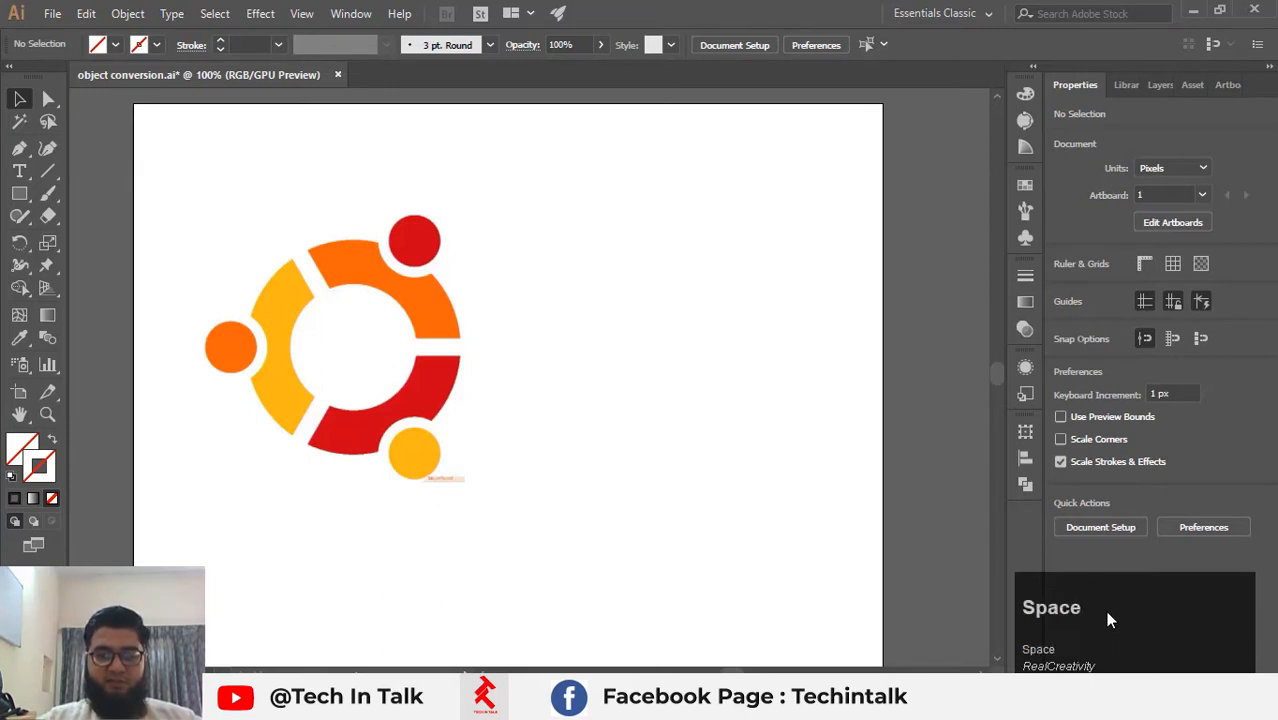
{"action": "key", "text": "a"}
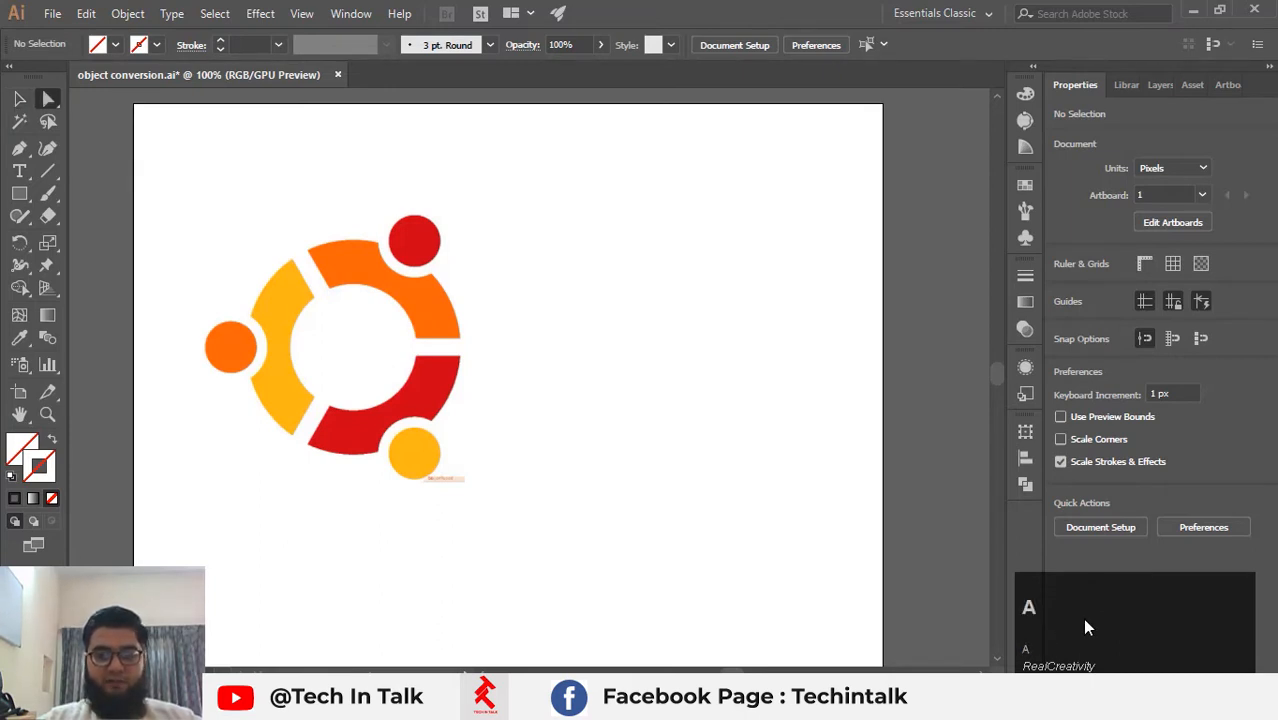
{"action": "key", "text": "s"}
{"action": "key", "text": "a"}
{"action": "key", "text": "s"}
{"action": "key", "text": "BackSpace"}
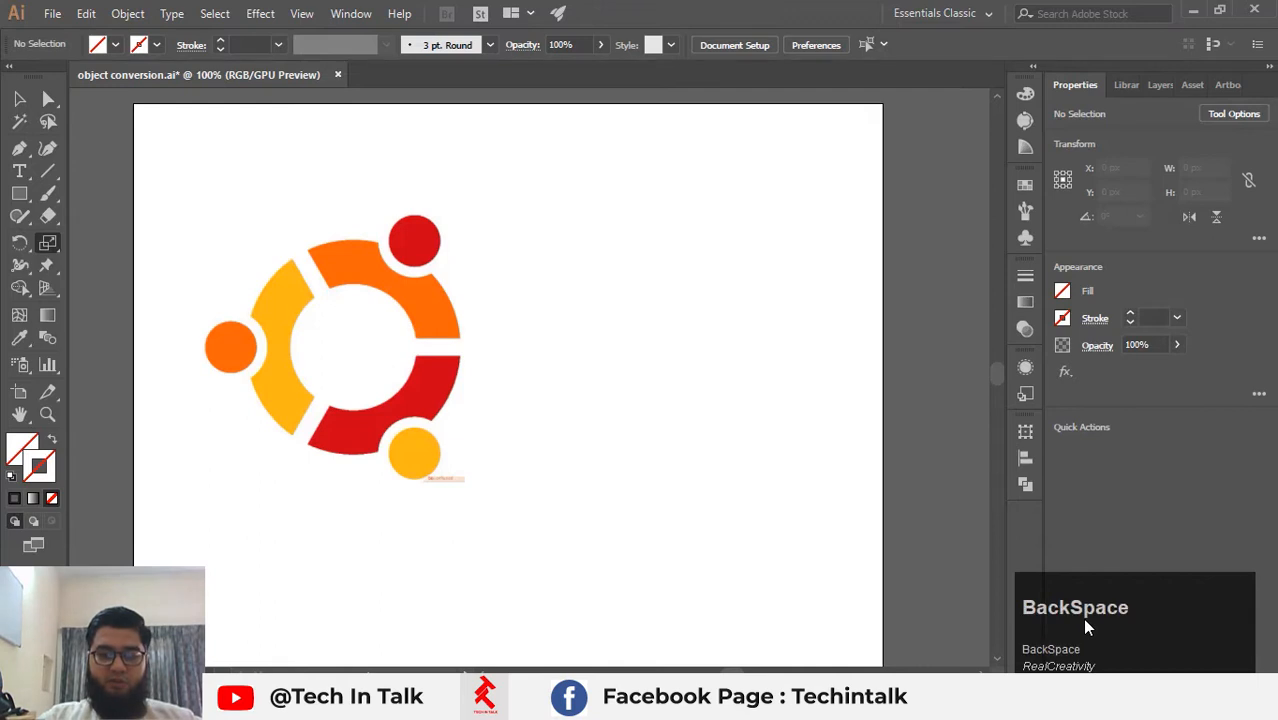
{"action": "key", "text": "s"}
{"action": "key", "text": "a"}
{"action": "key", "text": "l"}
{"action": "key", "text": "m"}
{"action": "key", "text": "a"}
{"action": "key", "text": "n"}
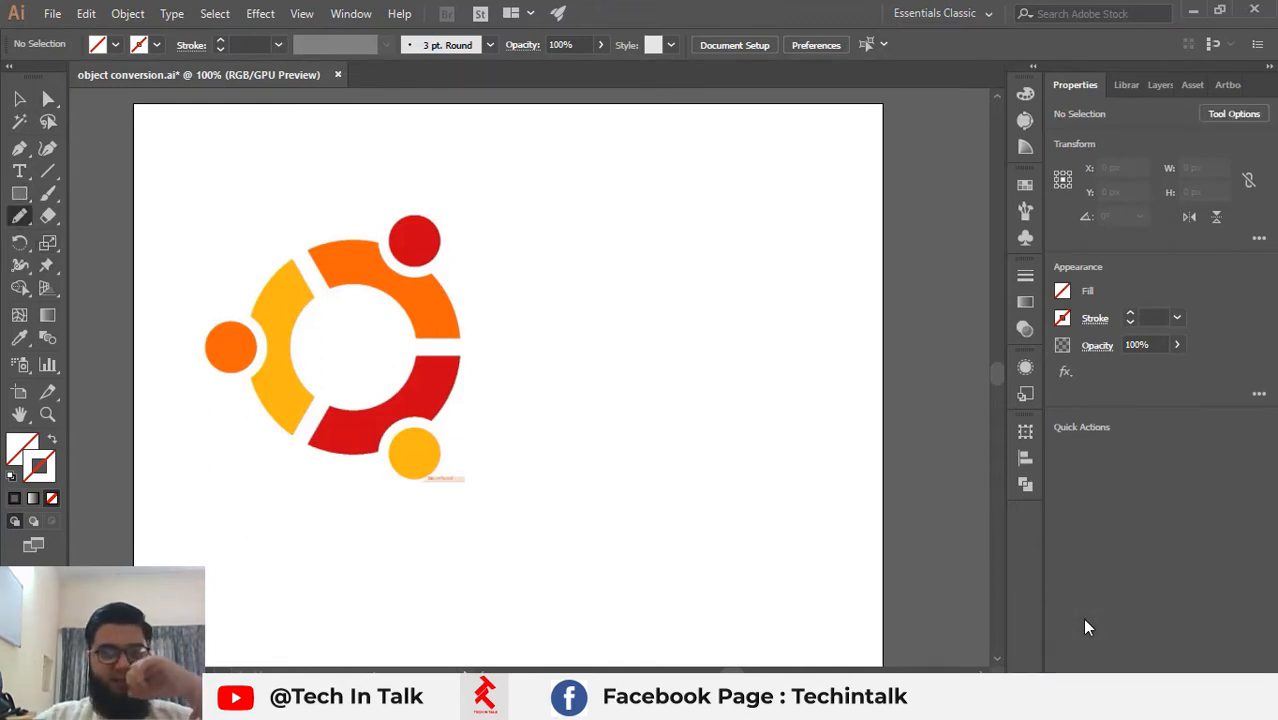
Move the logo image slightly upward on the artboard and reduce its opacity to 47%.
{"action": "left_click", "coordinate": [1143, 84]}
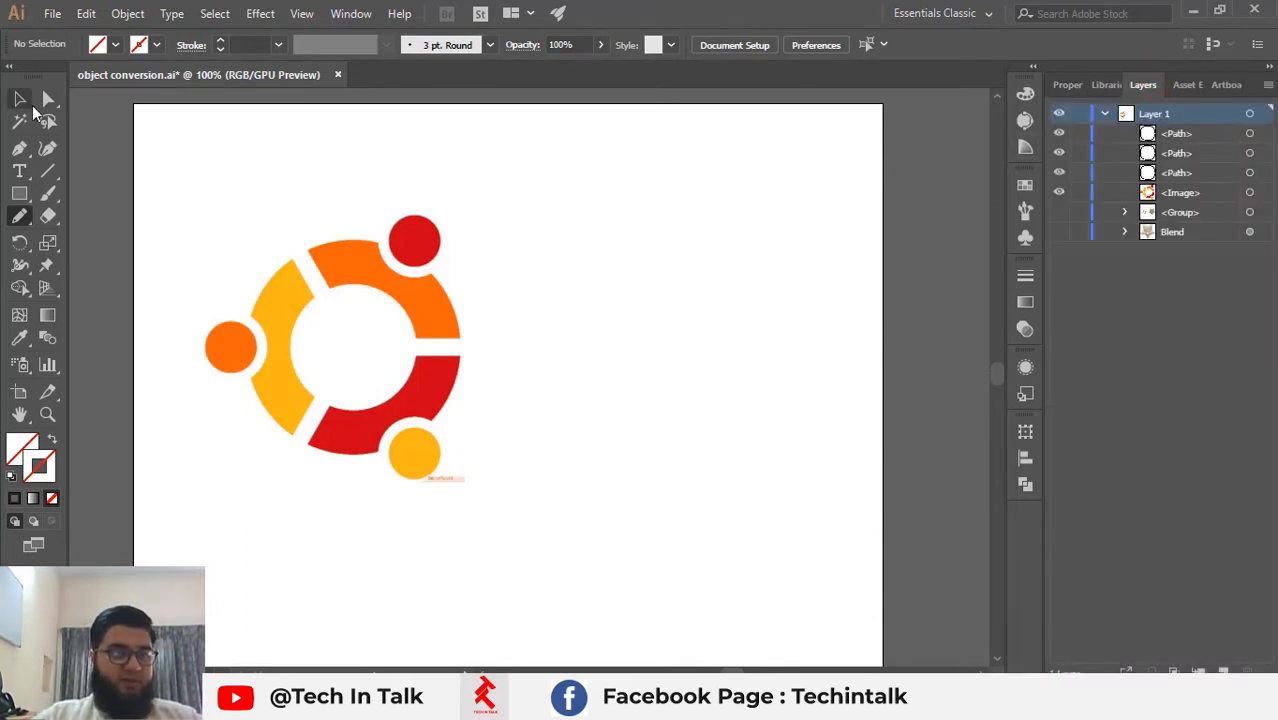
{"action": "left_click", "coordinate": [19, 98]}
{"action": "left_click_drag", "start_coordinate": [274, 279], "coordinate": [277, 237]}
{"action": "left_click", "coordinate": [579, 229]}
{"action": "left_click", "coordinate": [379, 257]}
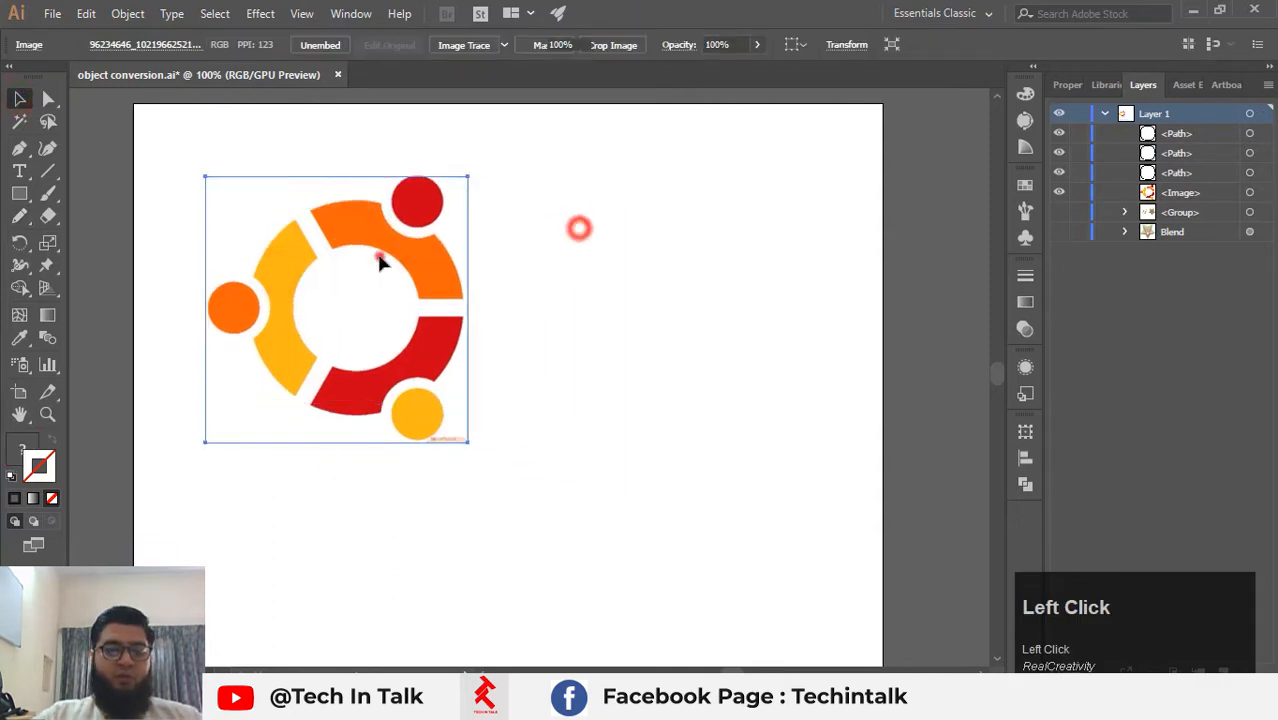
{"action": "left_click", "coordinate": [1077, 84]}
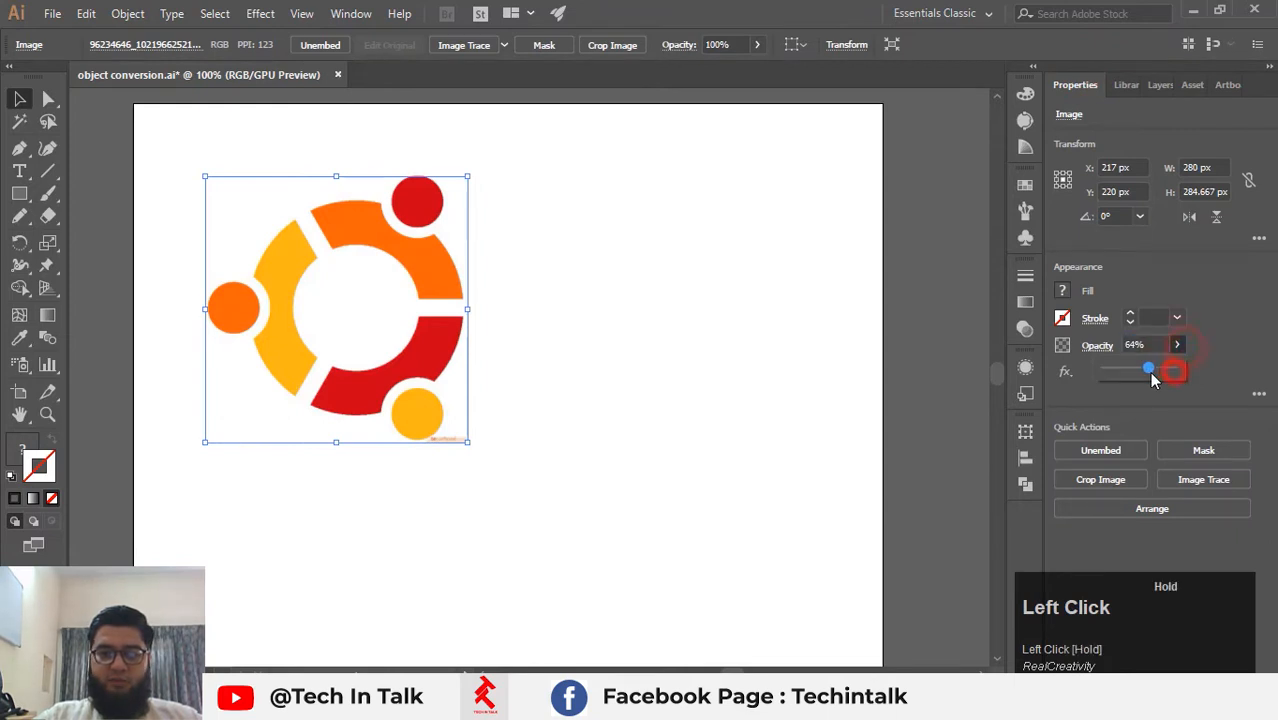
{"action": "left_click_drag", "start_coordinate": [1150, 372], "coordinate": [1139, 372]}
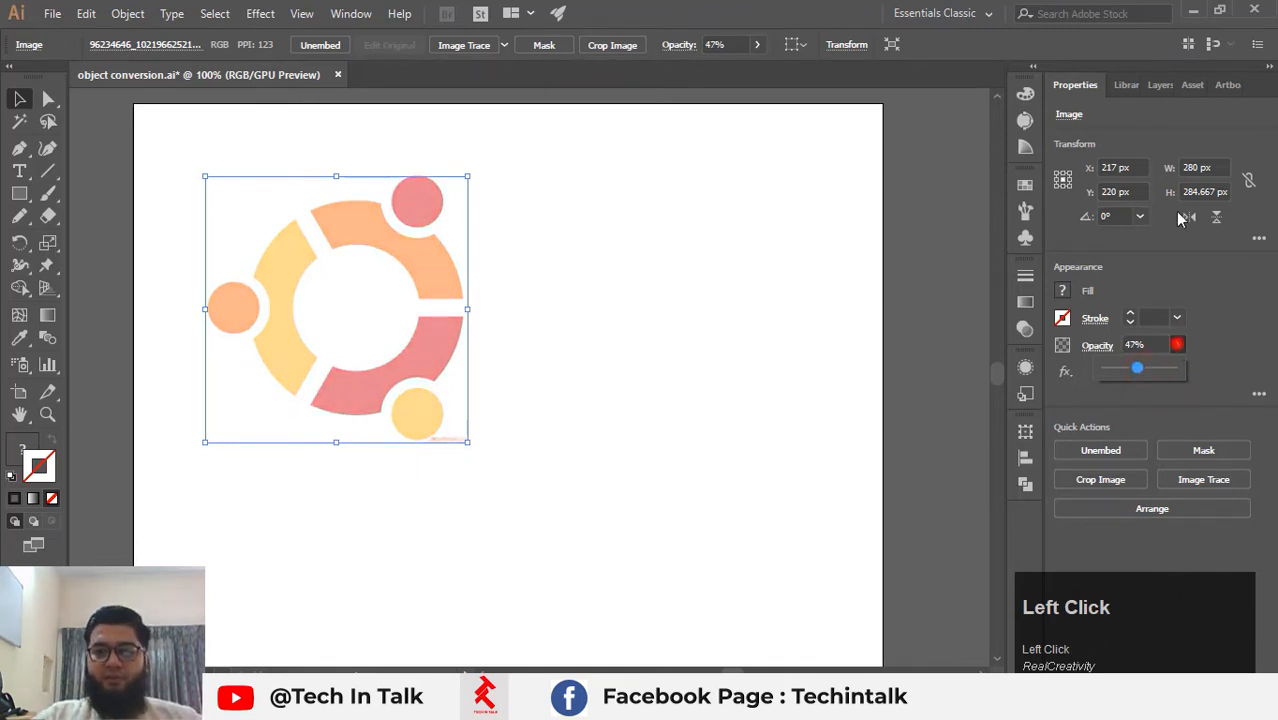
Lock the logo image in the layer list so it serves as a fixed tracing template.
{"action": "left_click", "coordinate": [1158, 86]}
{"action": "left_click", "coordinate": [1165, 194]}
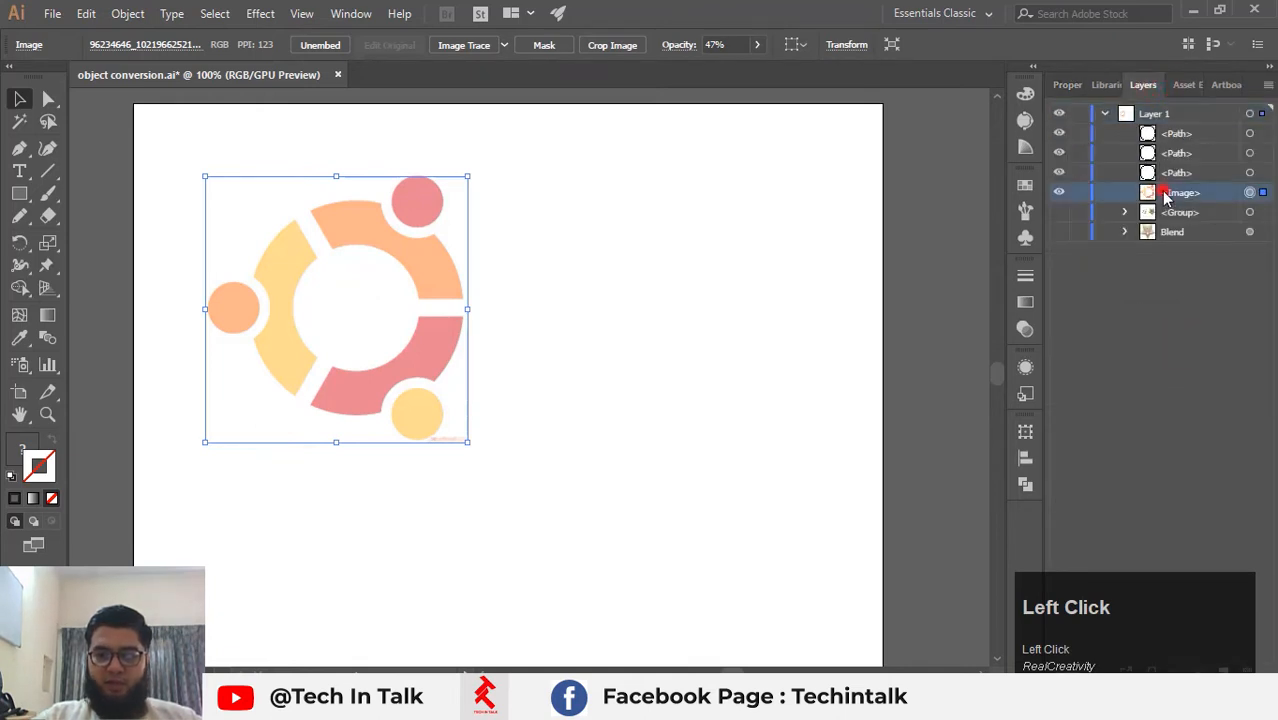
{"action": "left_click", "coordinate": [1078, 193]}
Delete the three leftover unpainted circle paths lying over the logo image.
{"action": "left_click_drag", "start_coordinate": [470, 263], "coordinate": [333, 213]}
{"action": "key", "text": "Delete"}
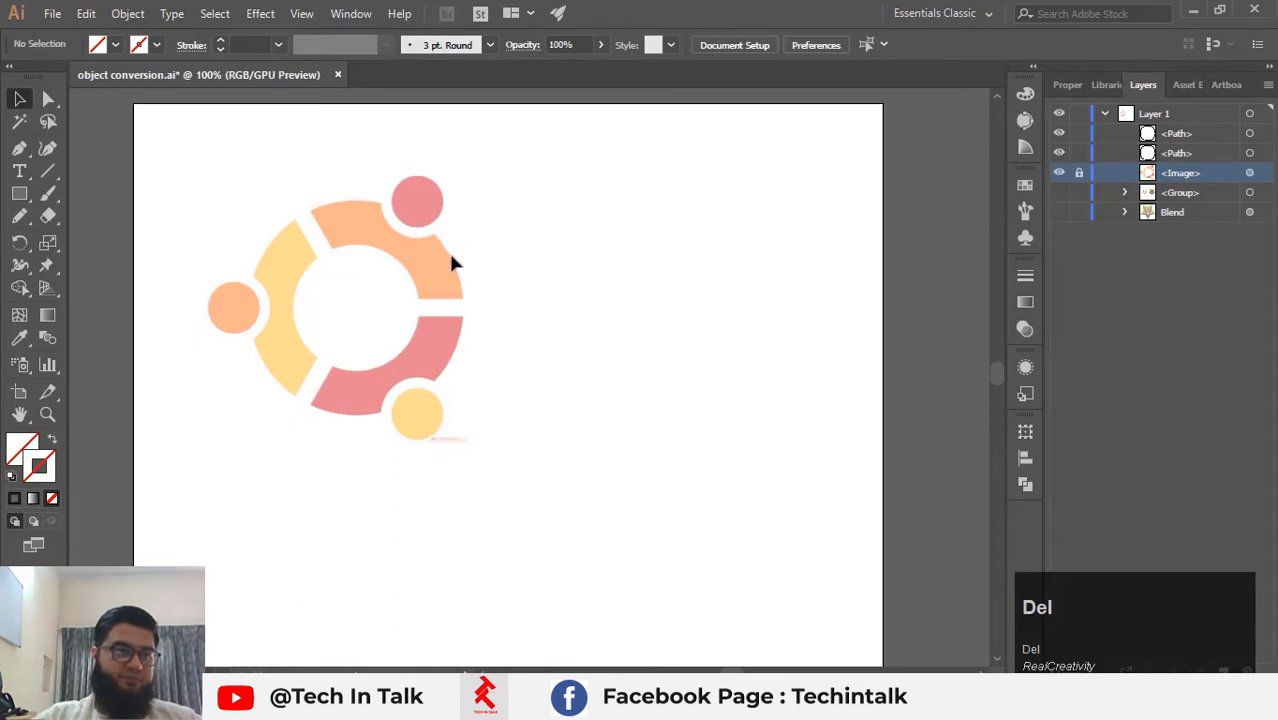
{"action": "left_click", "coordinate": [17, 98]}
{"action": "left_click_drag", "start_coordinate": [238, 168], "coordinate": [606, 436]}
{"action": "left_click", "coordinate": [370, 295]}
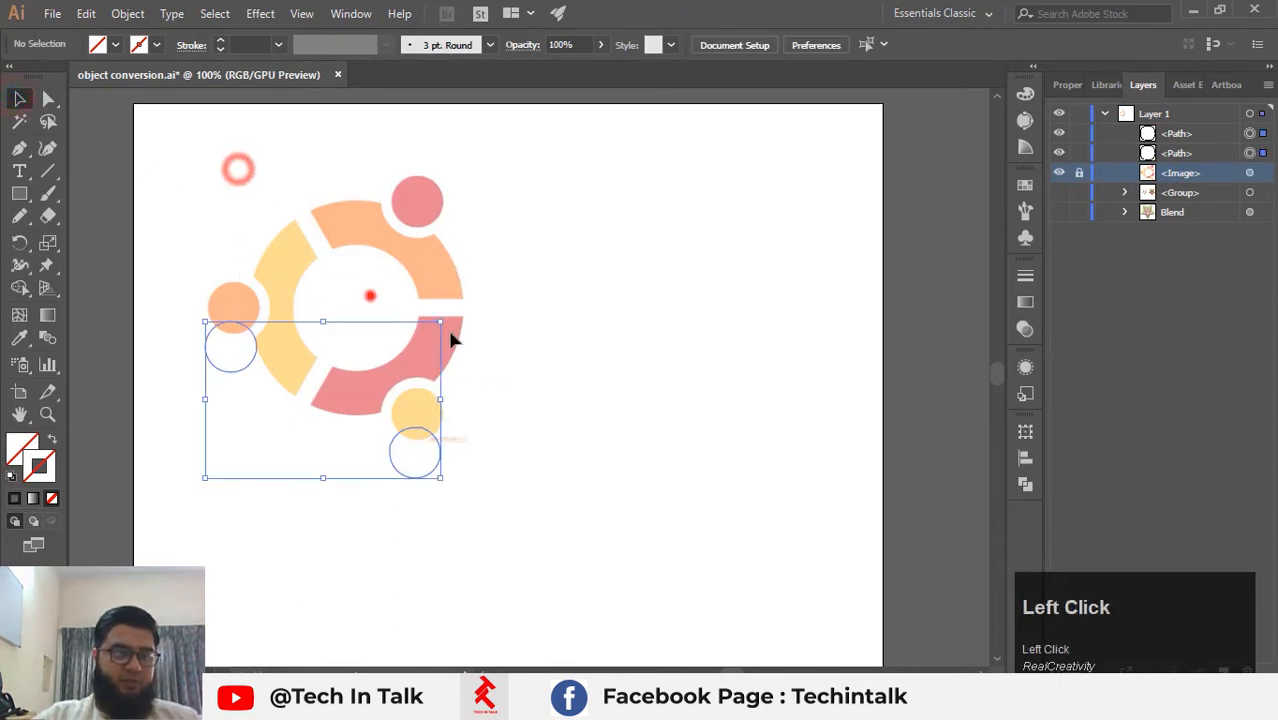
{"action": "left_click", "coordinate": [126, 197]}
{"action": "left_click_drag", "start_coordinate": [183, 180], "coordinate": [575, 538]}
{"action": "key", "text": "Delete"}
{"action": "left_click", "coordinate": [383, 288]}
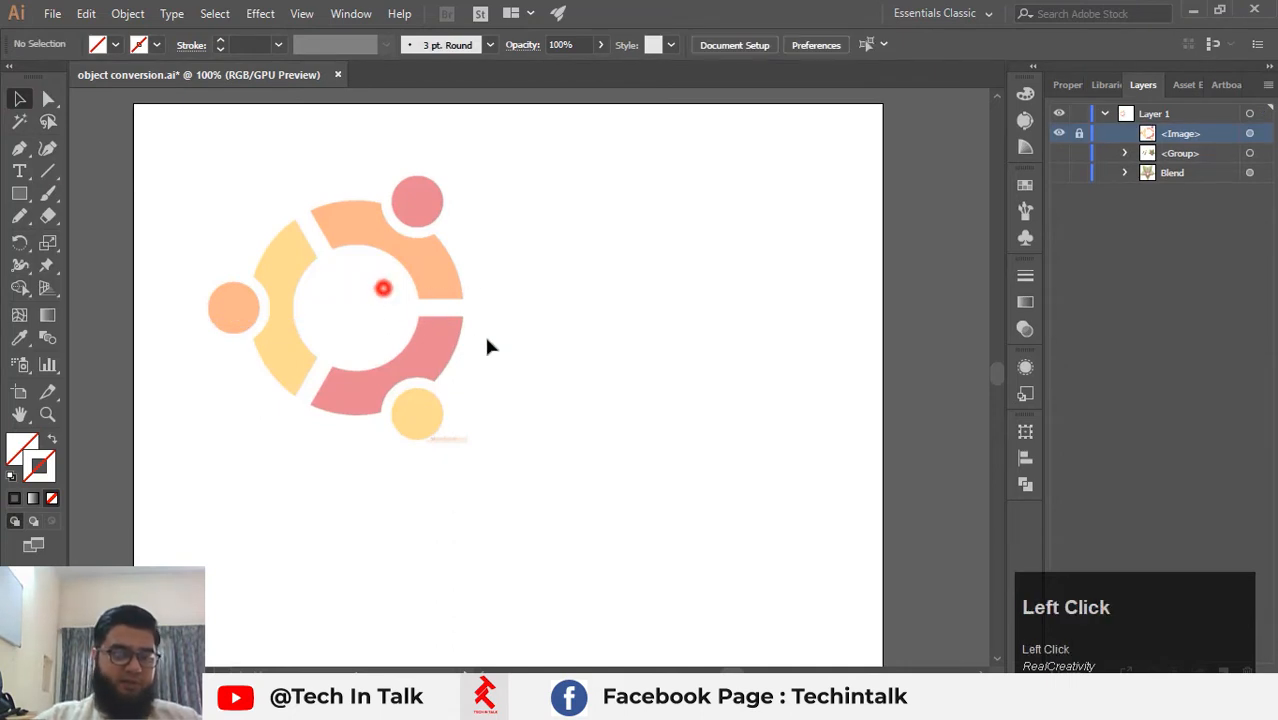
Draw a circle about 134 px in diameter from the logo's centre, matching the ring's inner edge with the Ellipse tool.
{"action": "scroll", "coordinate": [373, 293], "scroll_direction": "up", "scroll_amount": 3}
{"action": "key", "text": "space"}
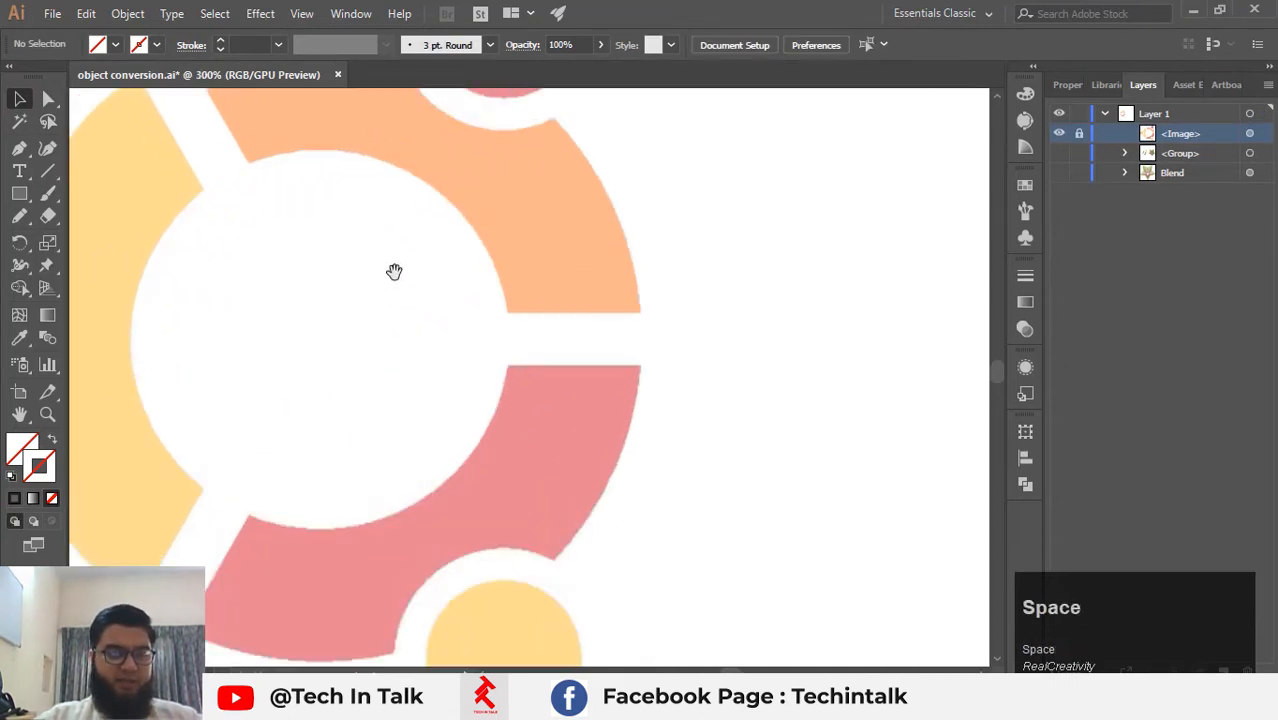
{"action": "left_click_drag", "start_coordinate": [396, 271], "coordinate": [586, 302]}
{"action": "scroll", "coordinate": [656, 303], "scroll_direction": "down", "scroll_amount": 2}
{"action": "left_click", "coordinate": [650, 300]}
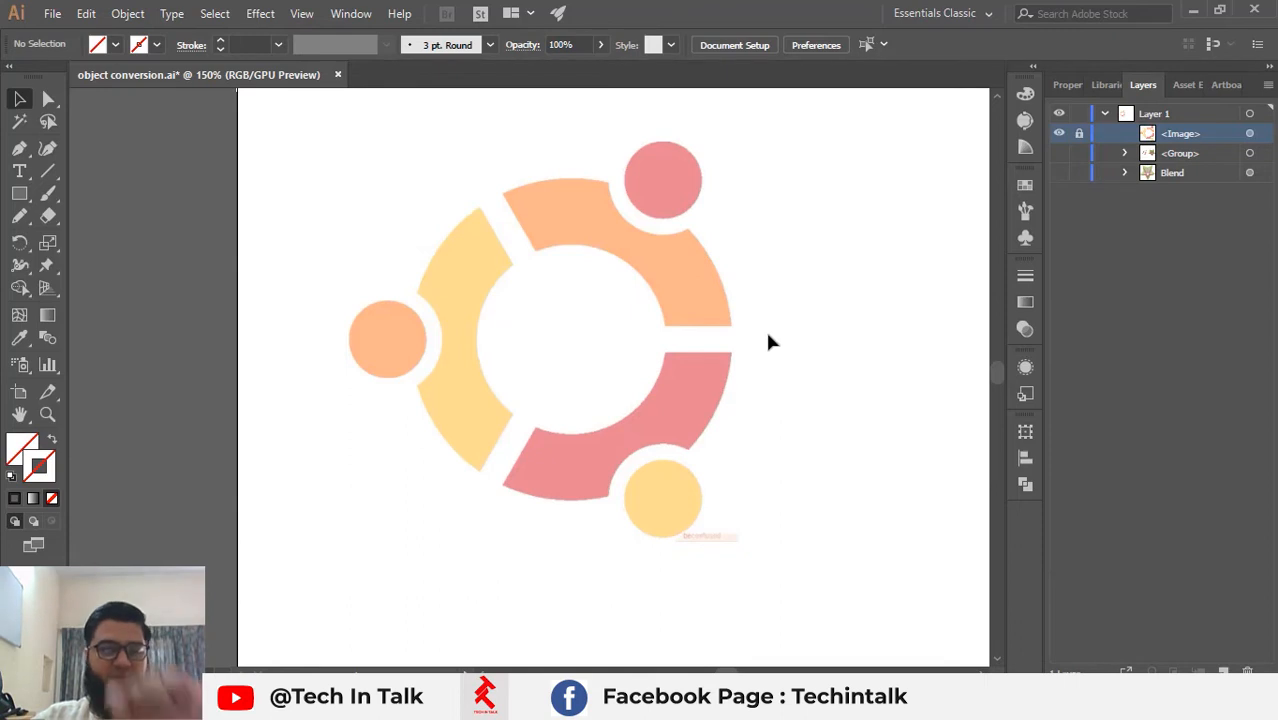
{"action": "right_click", "coordinate": [19, 193]}
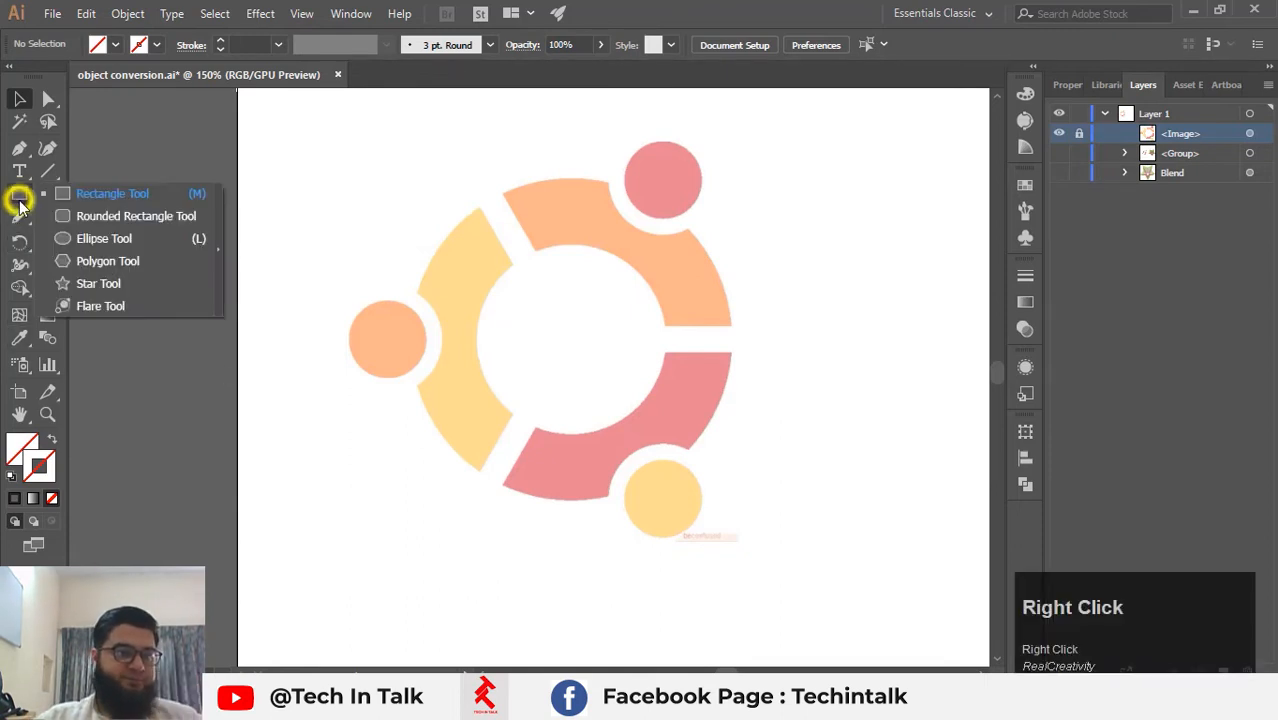
{"action": "left_click", "coordinate": [115, 237]}
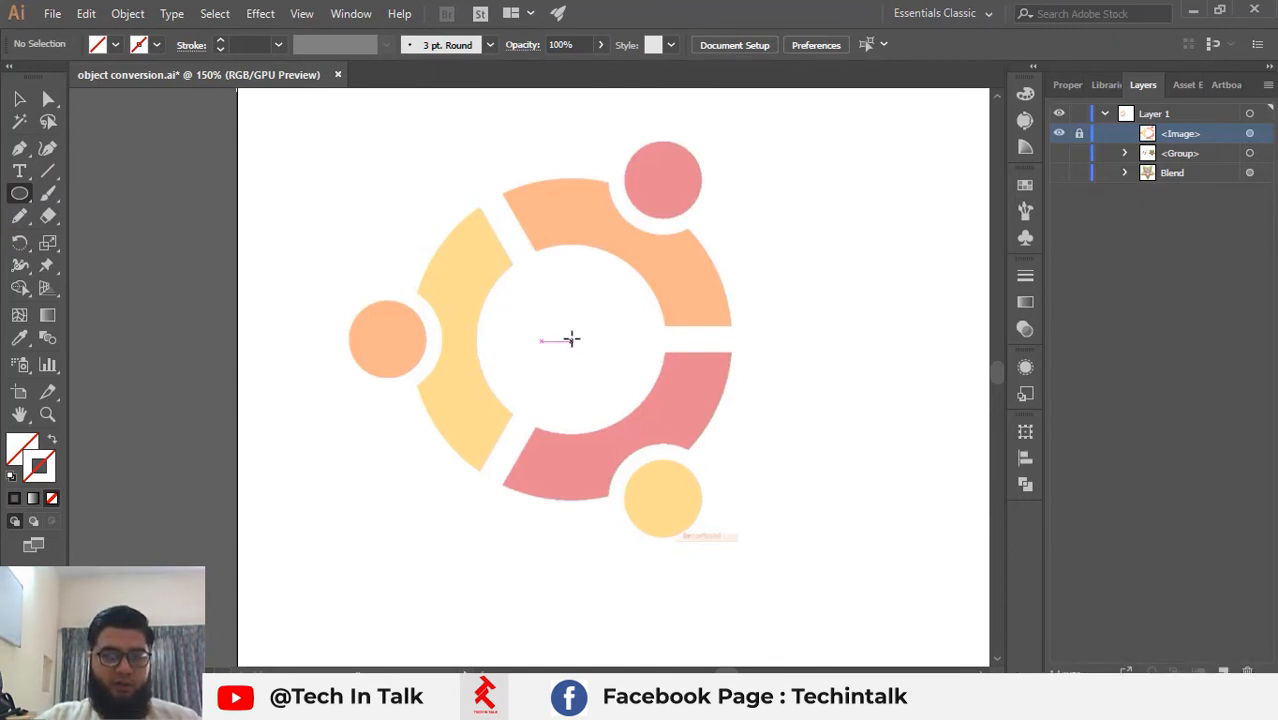
{"action": "left_click_drag", "start_coordinate": [571, 341], "coordinate": [668, 433]}
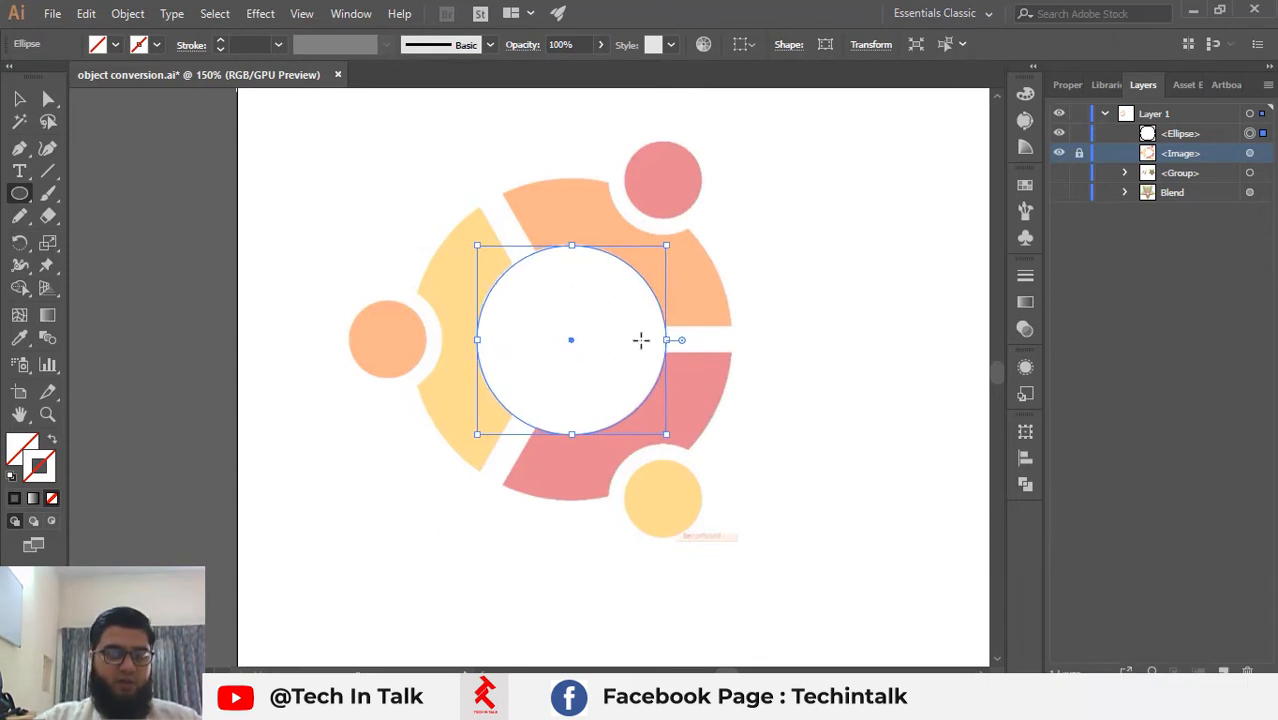
Duplicate the inner circle, centre the copy on the original and enlarge it to about 229 px to match the ring's outer edge.
{"action": "key", "text": "c"}
{"action": "key", "text": "ctrl+v"}
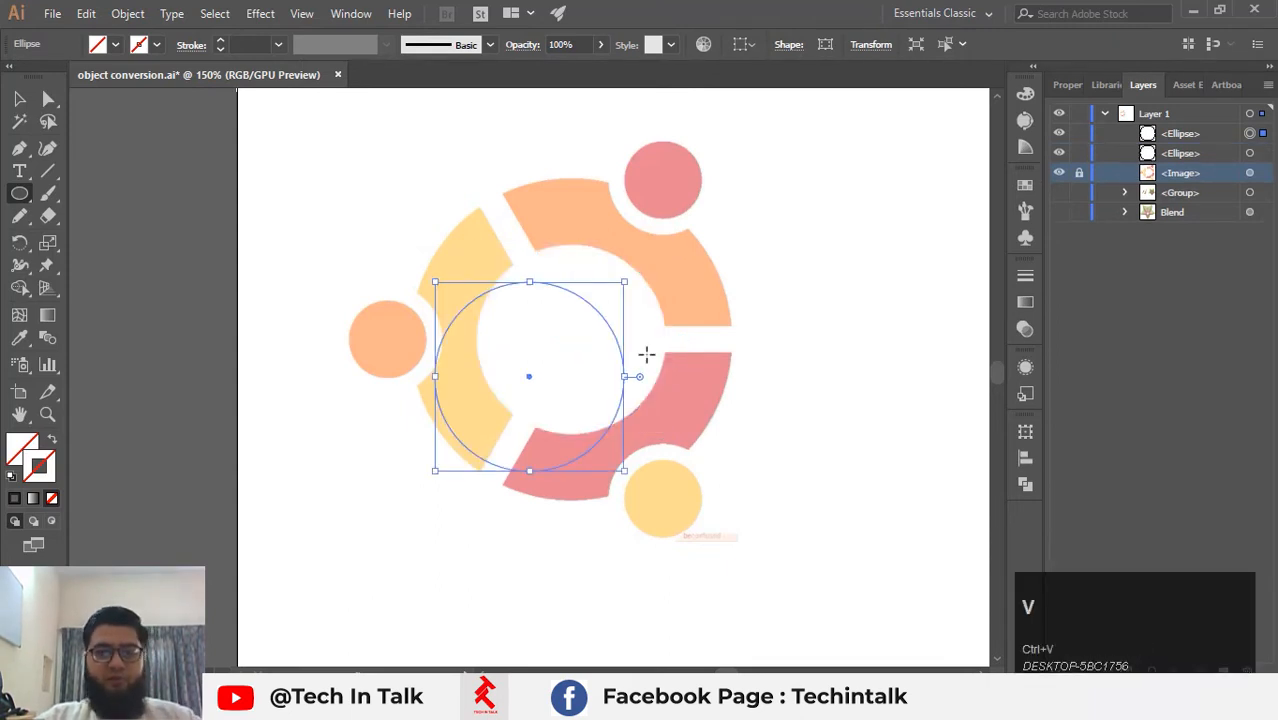
{"action": "left_click", "coordinate": [19, 99]}
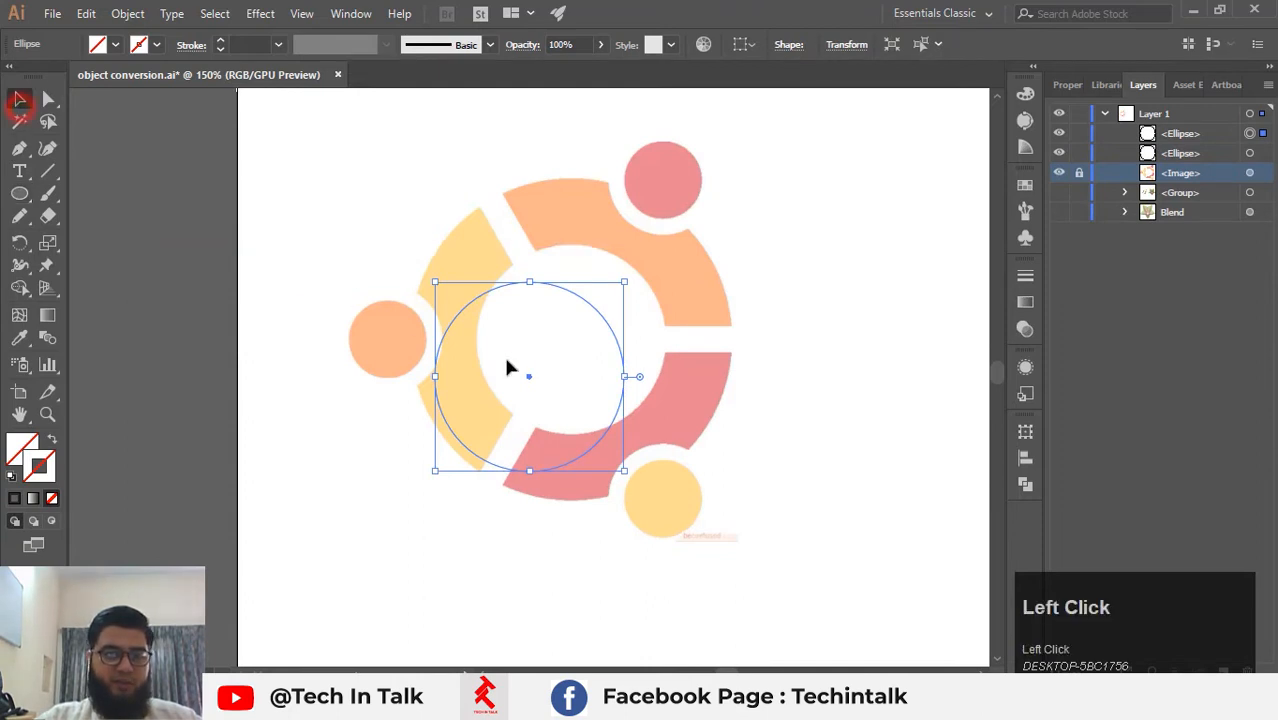
{"action": "left_click_drag", "start_coordinate": [508, 363], "coordinate": [550, 326]}
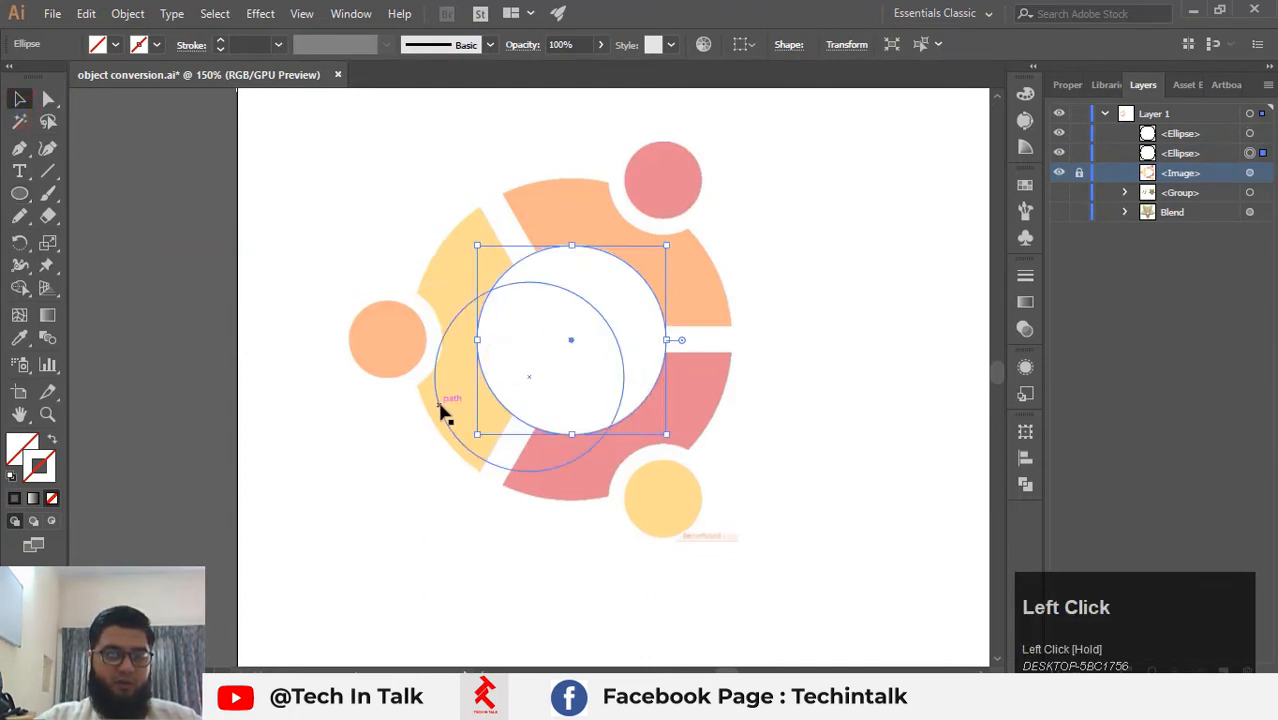
{"action": "left_click_drag", "start_coordinate": [442, 405], "coordinate": [491, 371]}
{"action": "left_click_drag", "start_coordinate": [666, 247], "coordinate": [734, 180]}
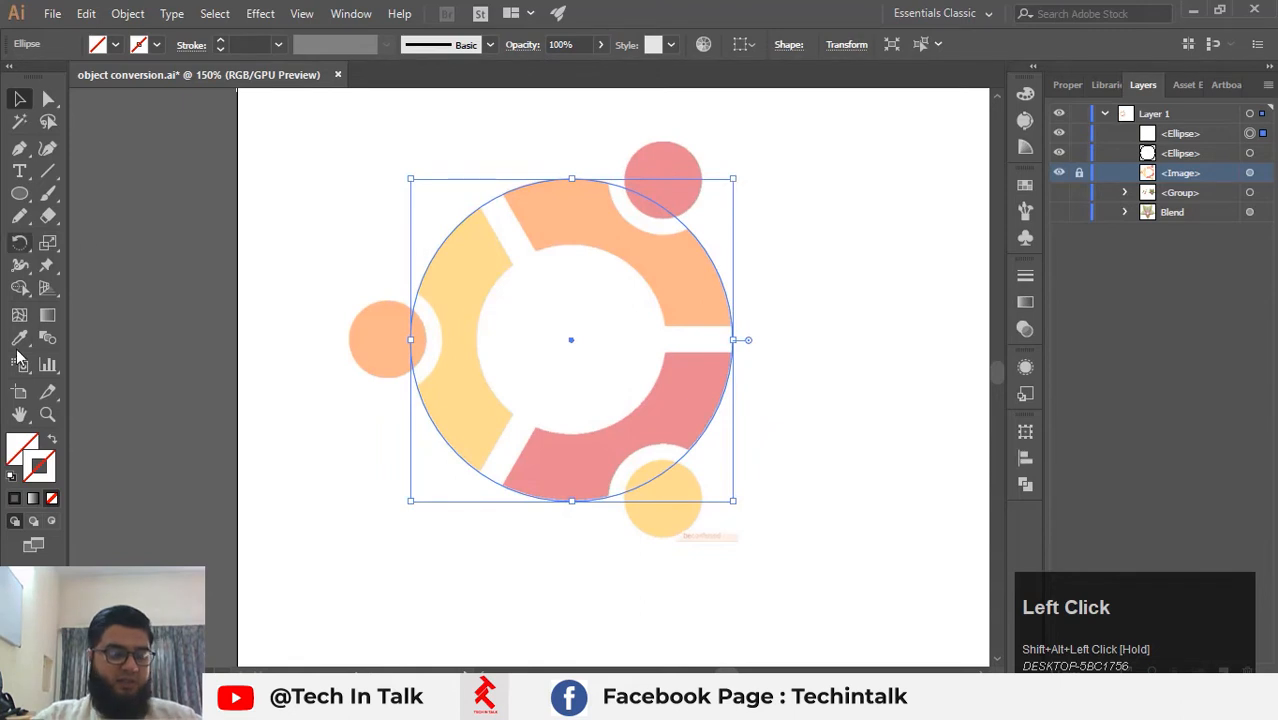
Give the outer circle a solid dark stroke with a weight of 2 pt.
{"action": "left_click", "coordinate": [14, 498]}
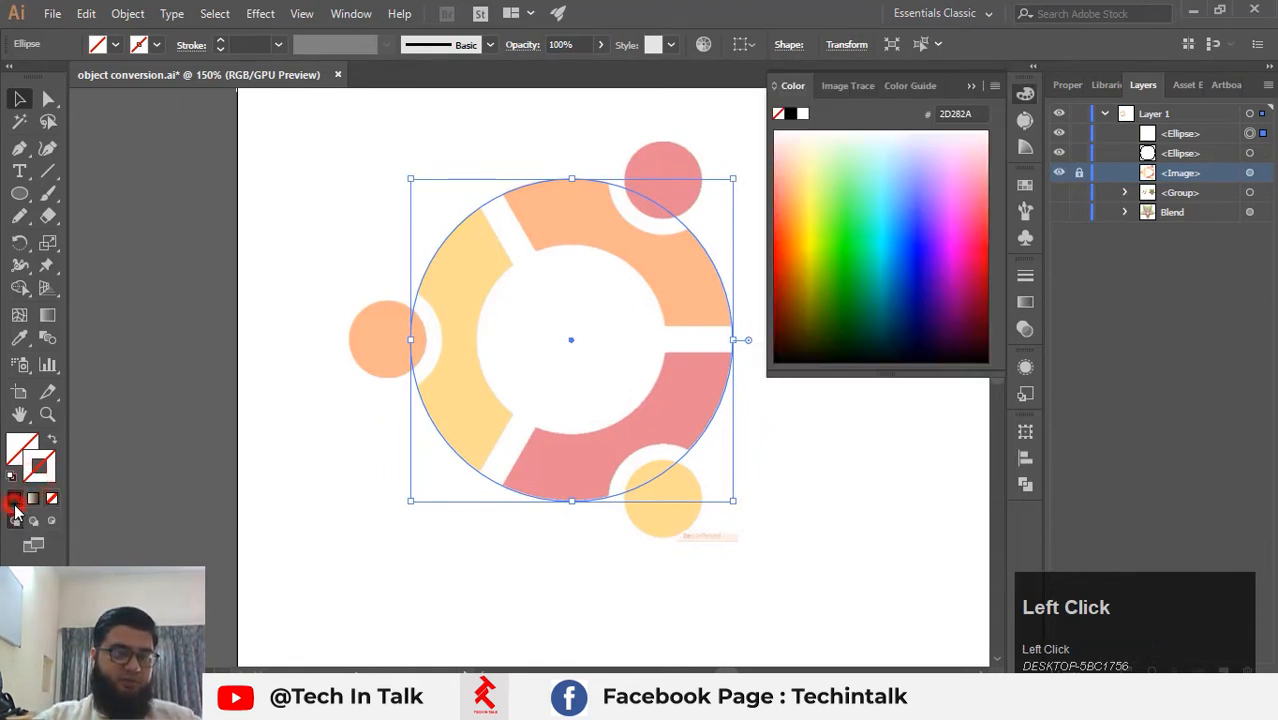
{"action": "left_click", "coordinate": [966, 88]}
{"action": "left_click", "coordinate": [872, 147]}
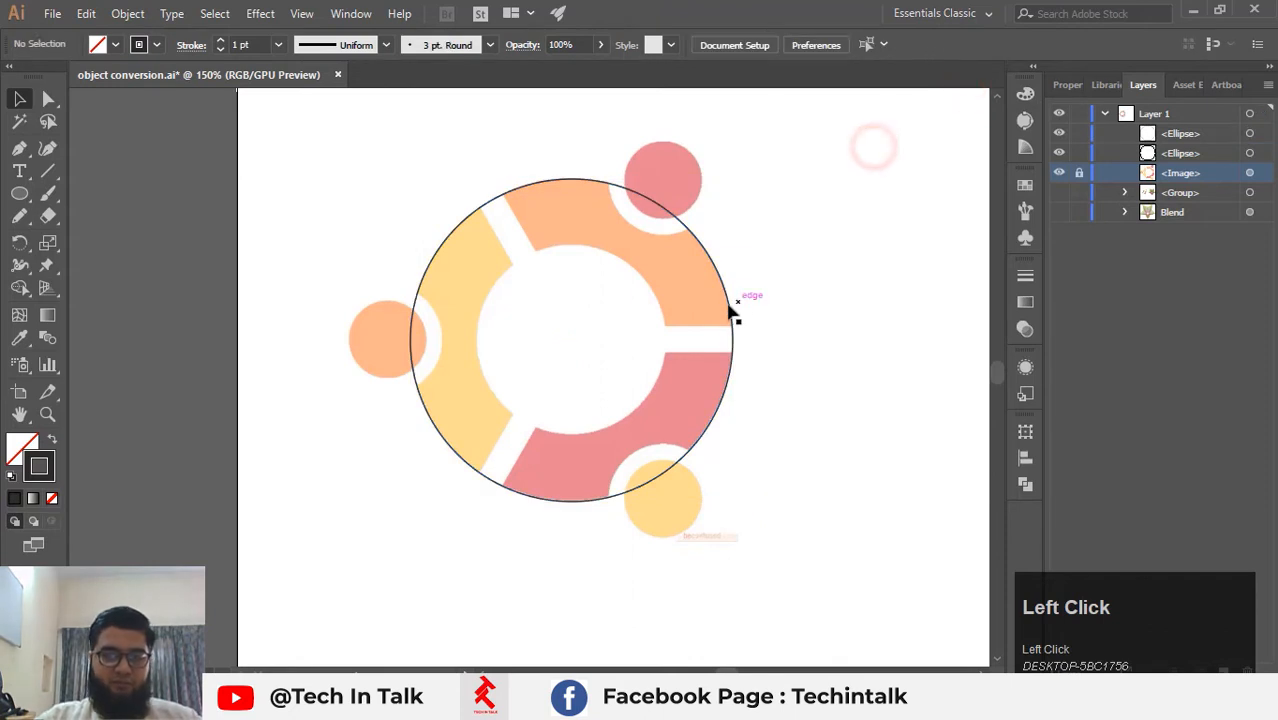
{"action": "left_click", "coordinate": [729, 310]}
{"action": "left_click", "coordinate": [278, 44]}
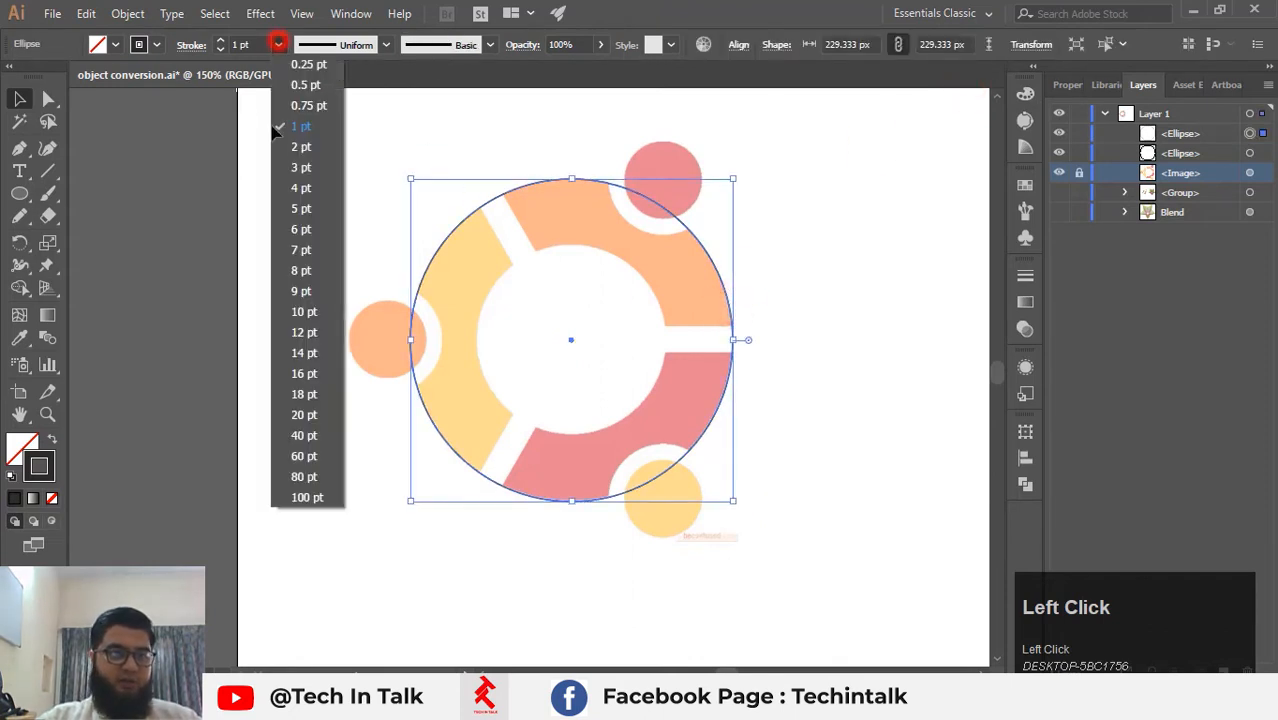
{"action": "left_click", "coordinate": [296, 152]}
{"action": "left_click", "coordinate": [756, 230]}
Apply a solid dark stroke of 2 pt to the inner circle.
{"action": "left_click", "coordinate": [640, 287]}
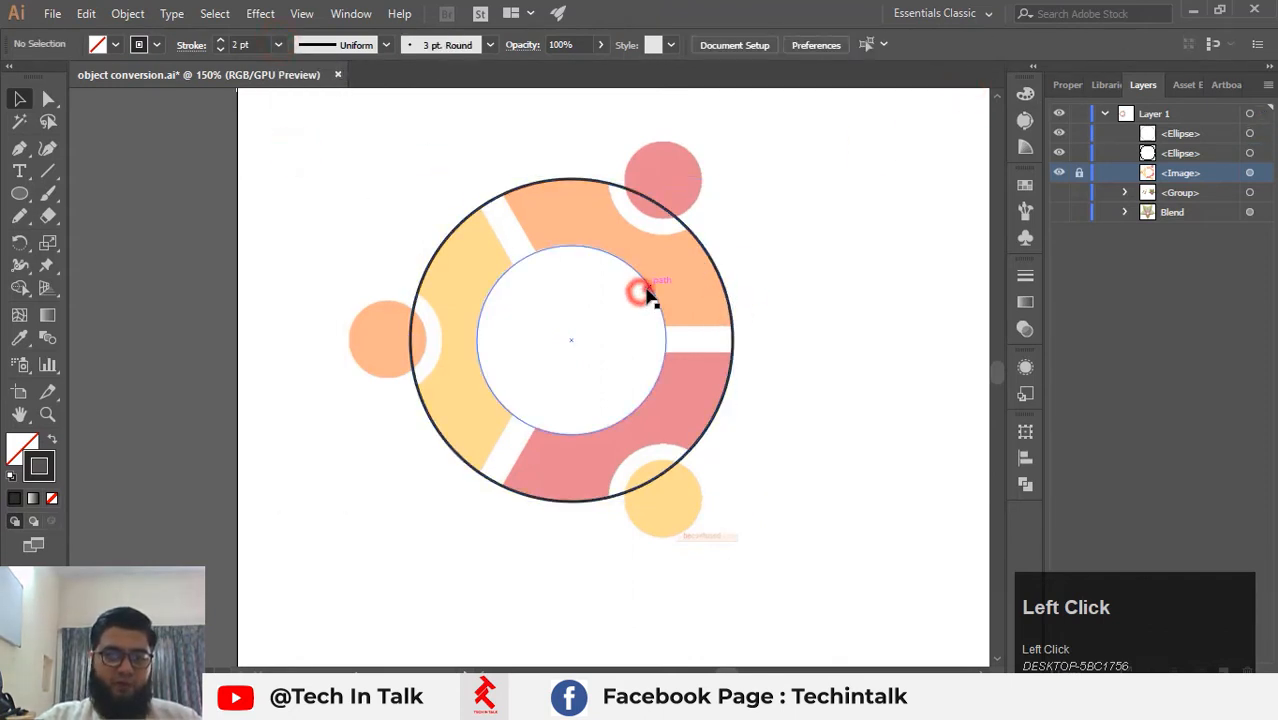
{"action": "left_click", "coordinate": [15, 498]}
{"action": "left_click", "coordinate": [967, 84]}
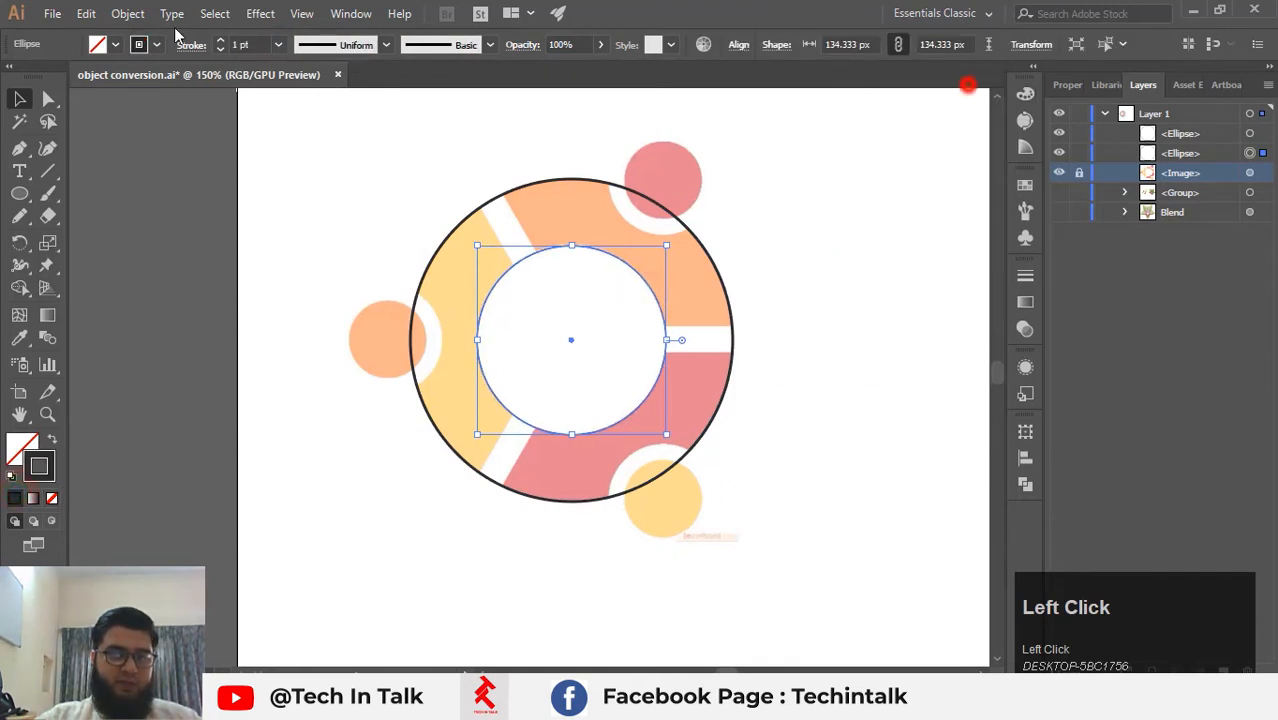
{"action": "left_click", "coordinate": [278, 44]}
{"action": "left_click", "coordinate": [288, 138]}
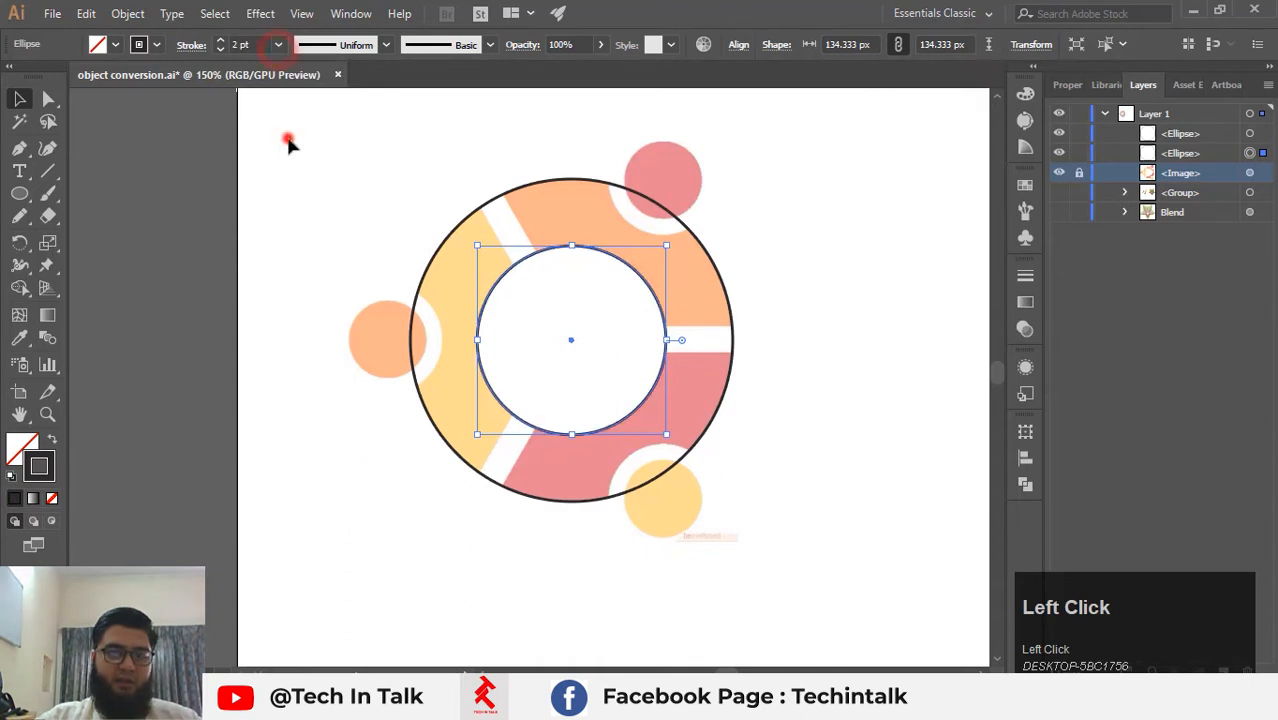
{"action": "left_click", "coordinate": [762, 220]}
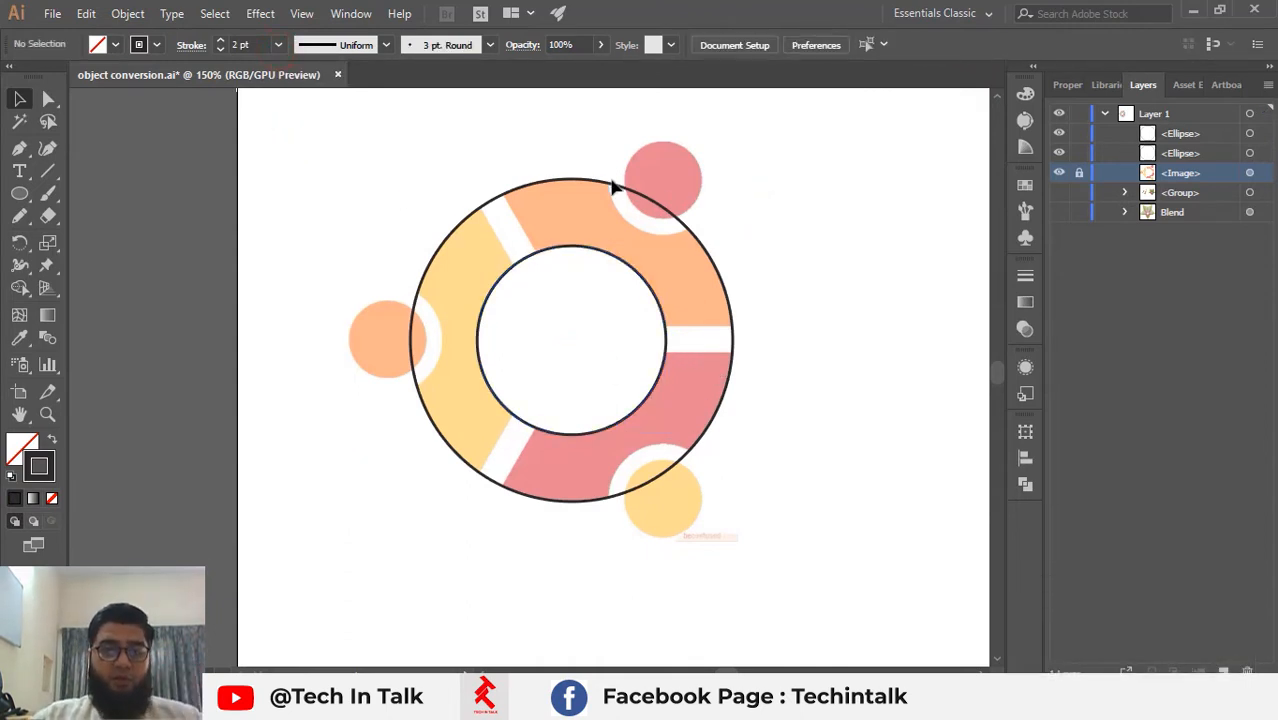
{"action": "left_click_drag", "start_coordinate": [451, 155], "coordinate": [628, 278]}
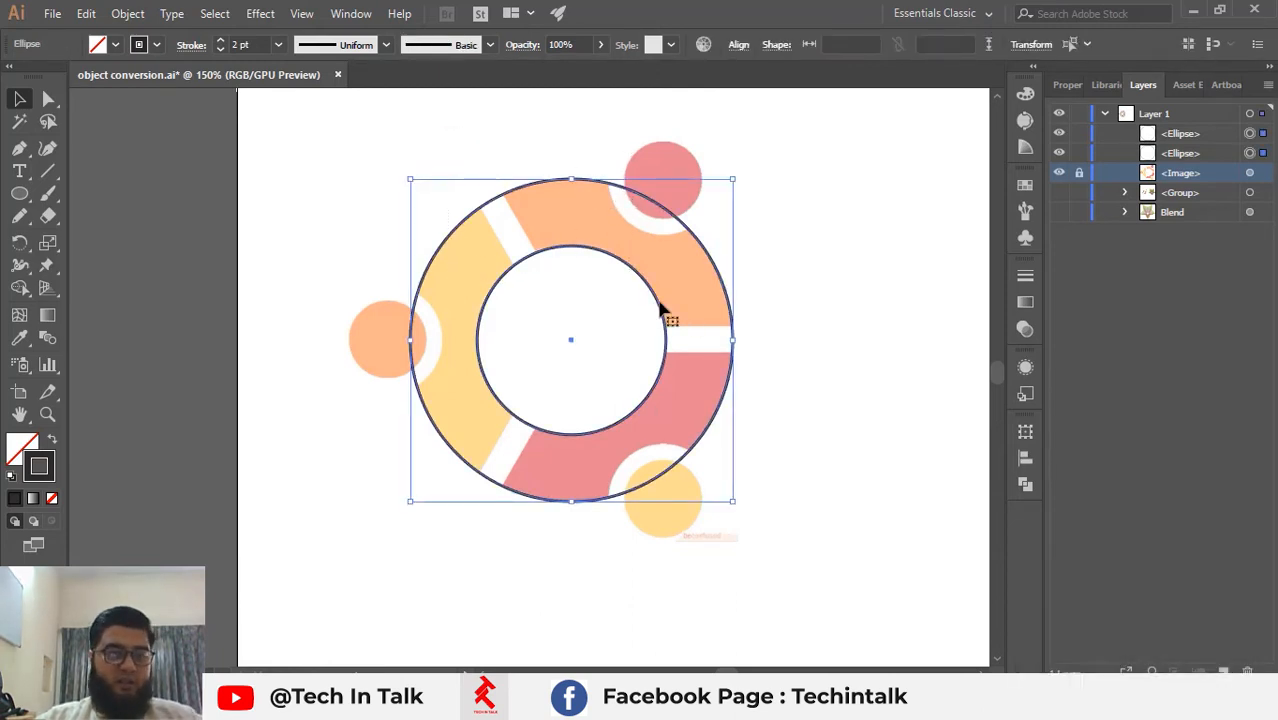
{"action": "left_click", "coordinate": [588, 205]}
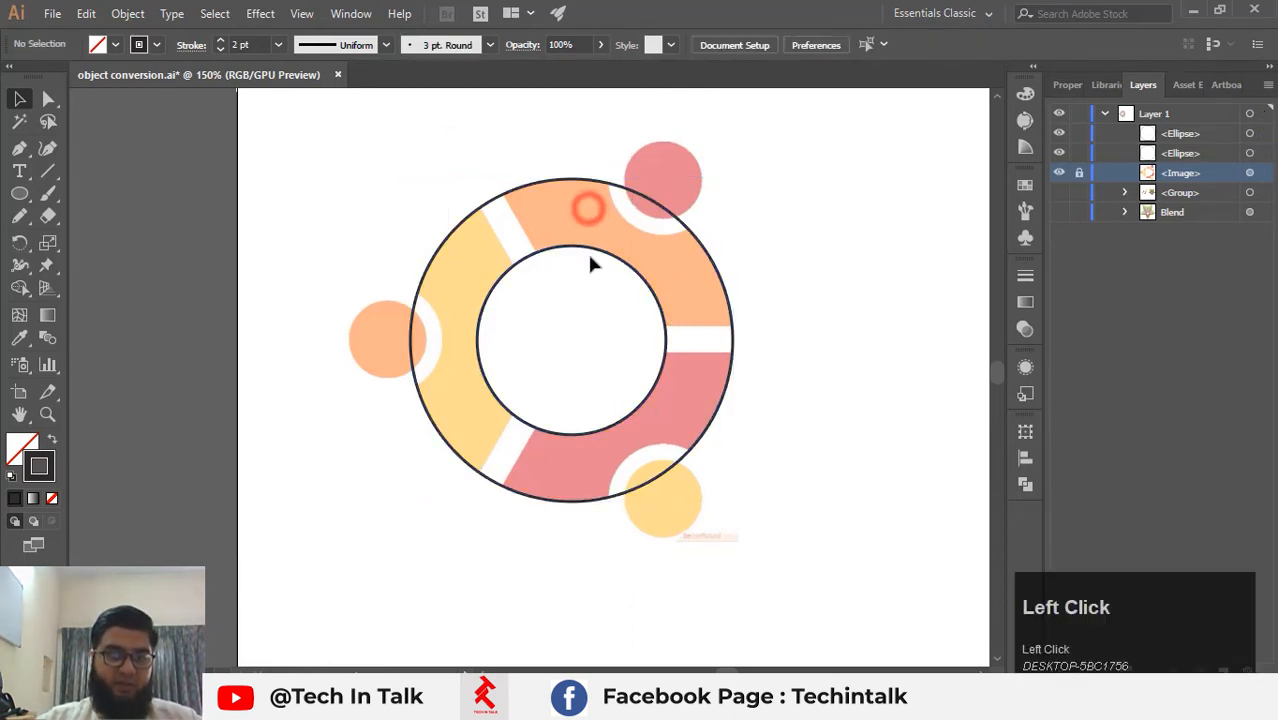
{"action": "left_click", "coordinate": [591, 251]}
{"action": "left_click", "coordinate": [386, 176]}
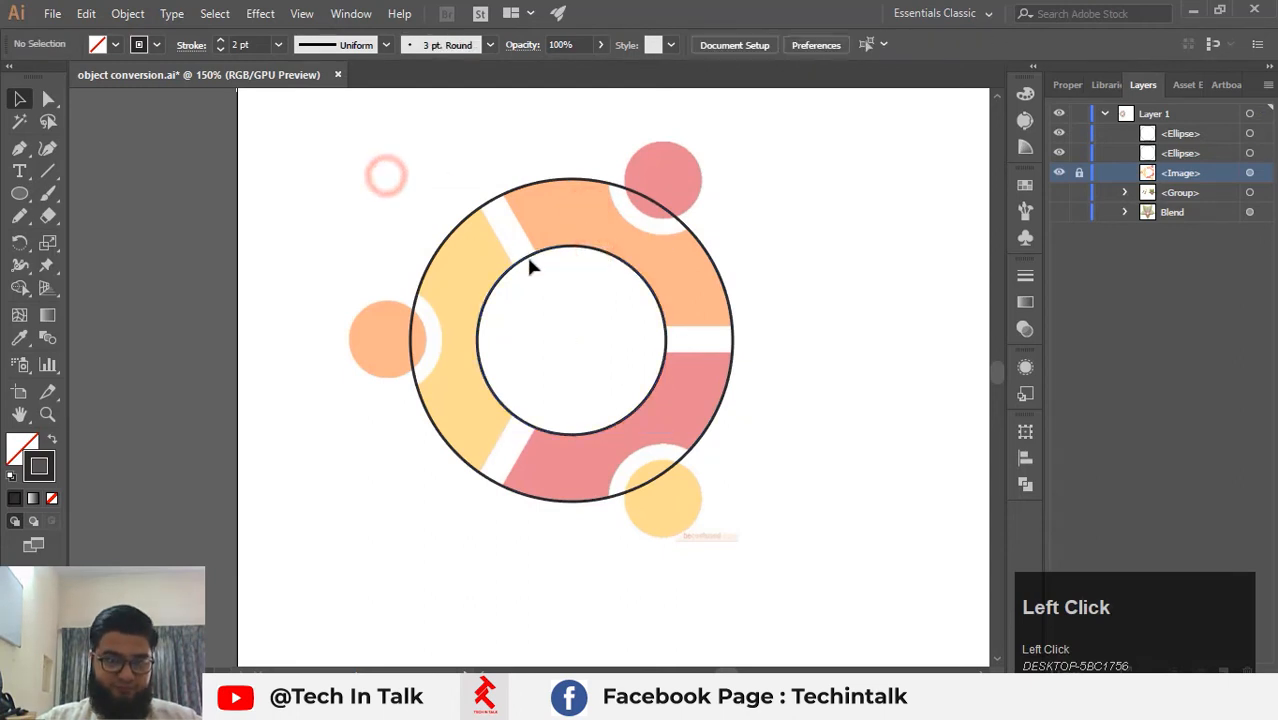
{"action": "left_click", "coordinate": [492, 224]}
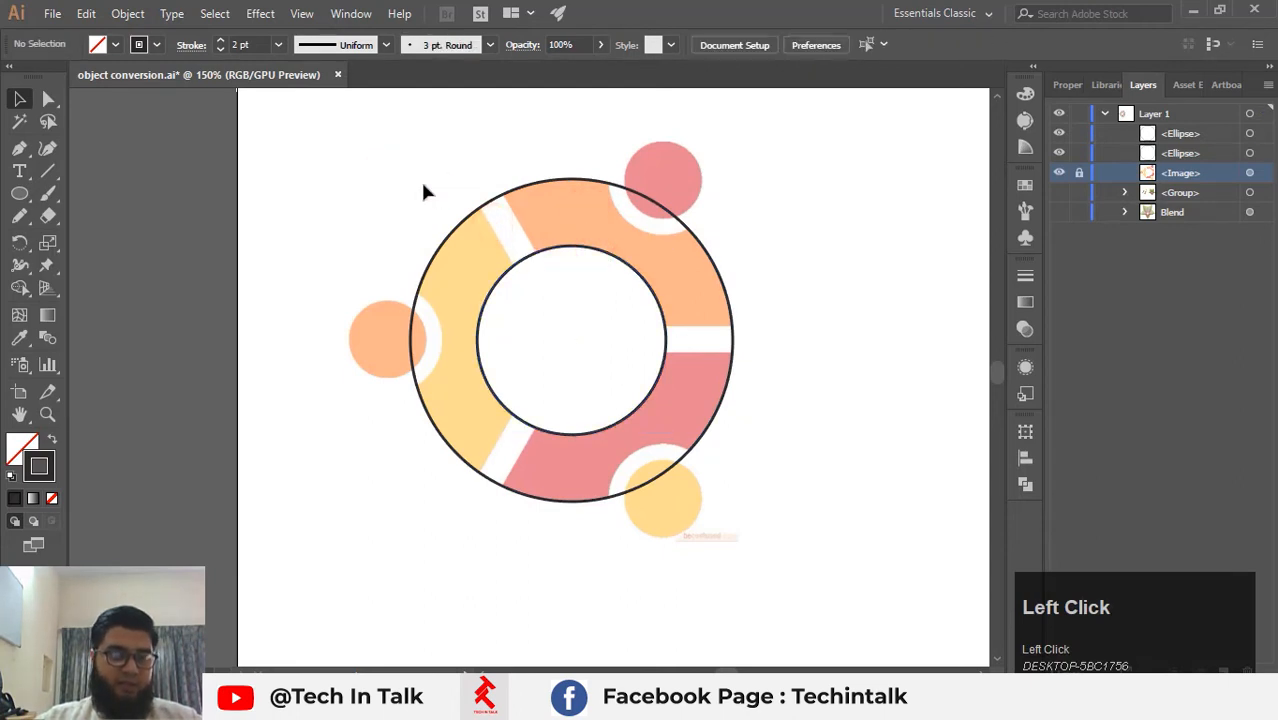
{"action": "left_click_drag", "start_coordinate": [436, 117], "coordinate": [559, 297]}
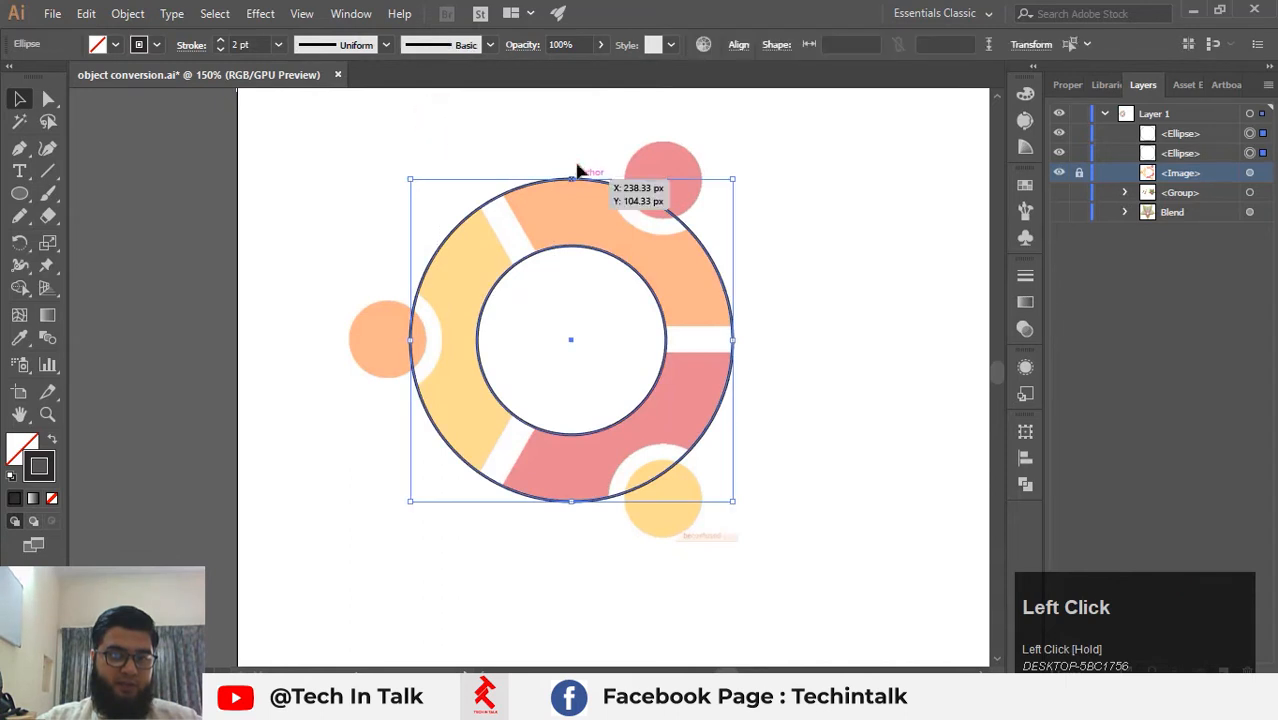
{"action": "left_click", "coordinate": [577, 164]}
Swap the outer circle's stroke and fill so it has a solid dark fill (2D282A) and no stroke.
{"action": "left_click", "coordinate": [553, 180]}
{"action": "left_click", "coordinate": [24, 448]}
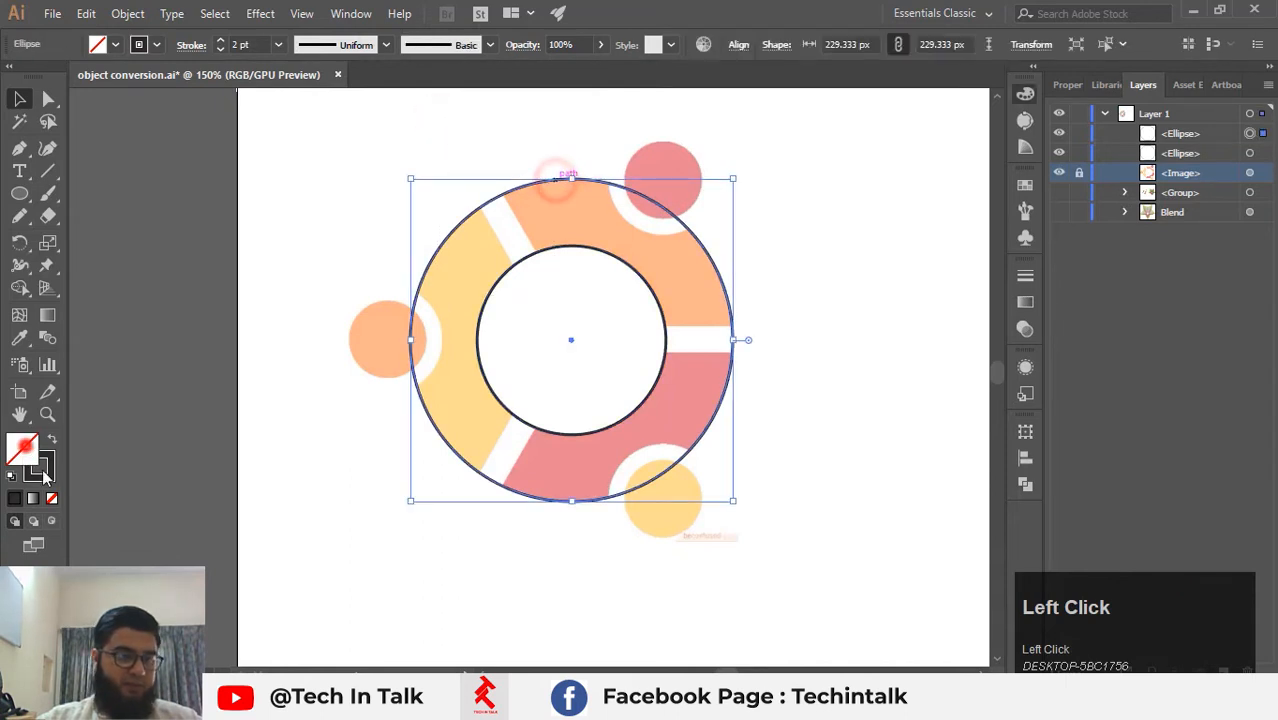
{"action": "left_click", "coordinate": [52, 437]}
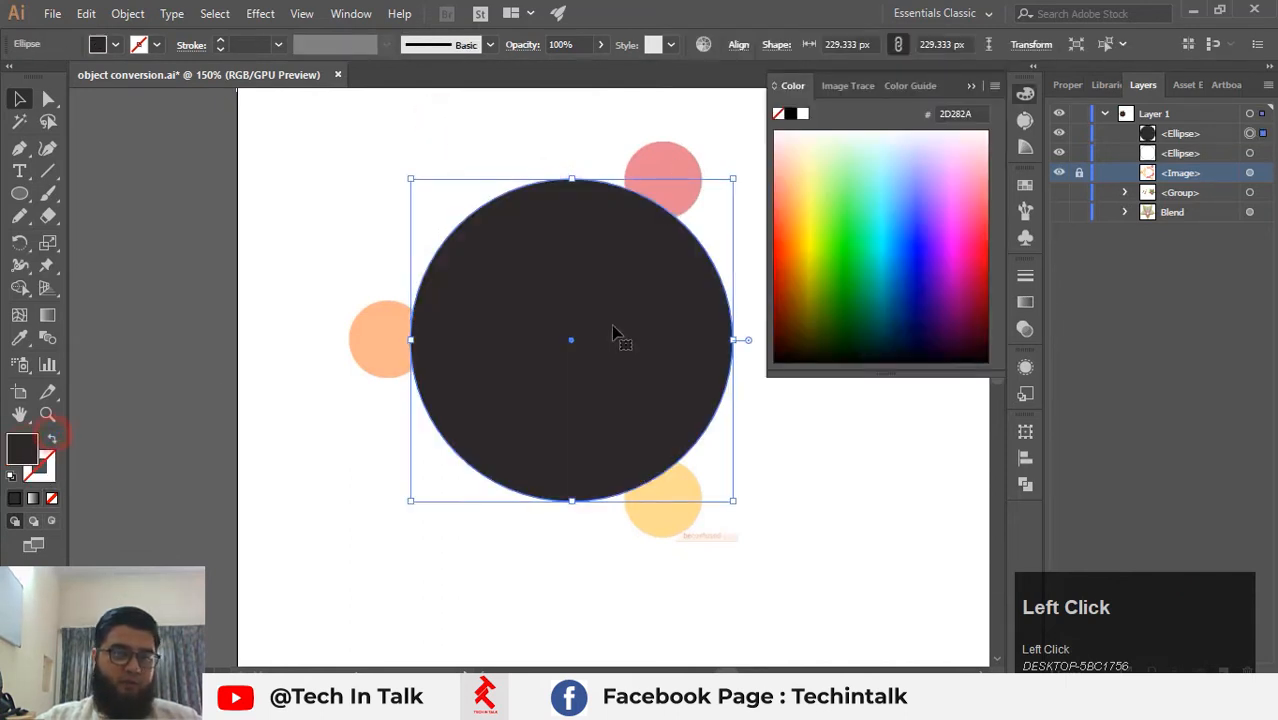
{"action": "left_click", "coordinate": [972, 88]}
Give the inner circle a plum fill of 8E3F5F and no stroke.
{"action": "left_click", "coordinate": [1183, 153]}
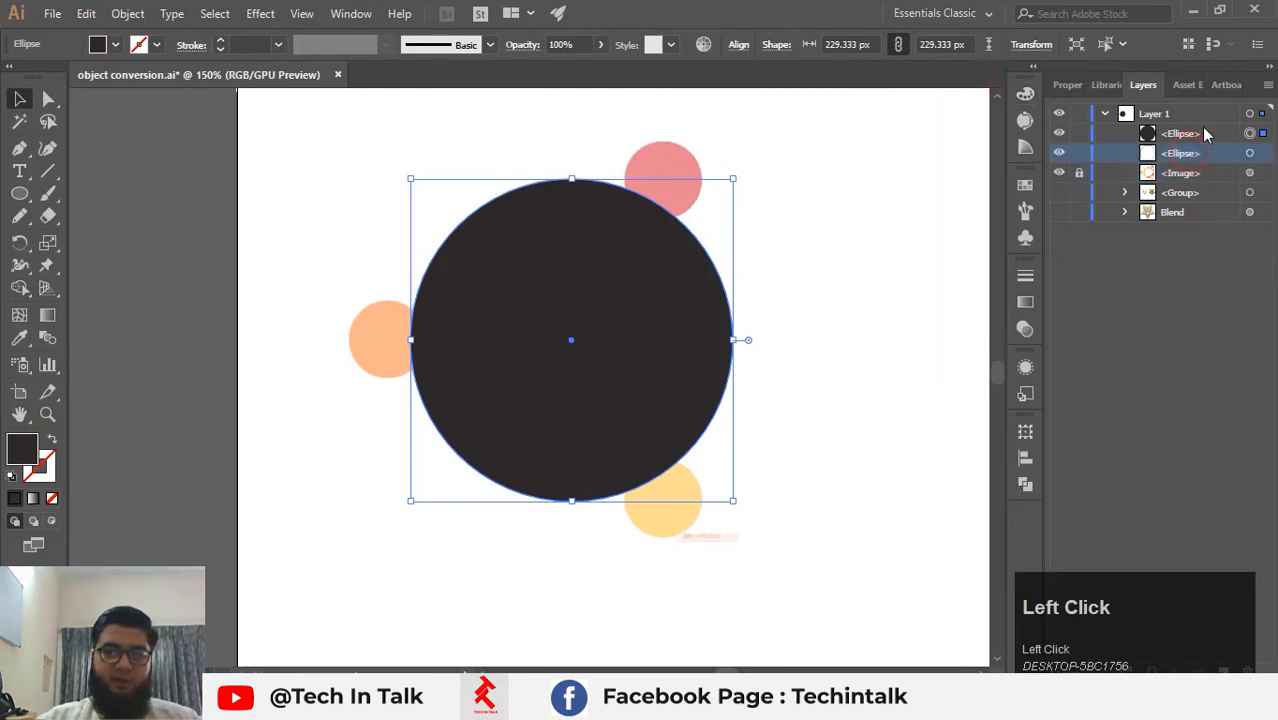
{"action": "left_click", "coordinate": [1263, 154]}
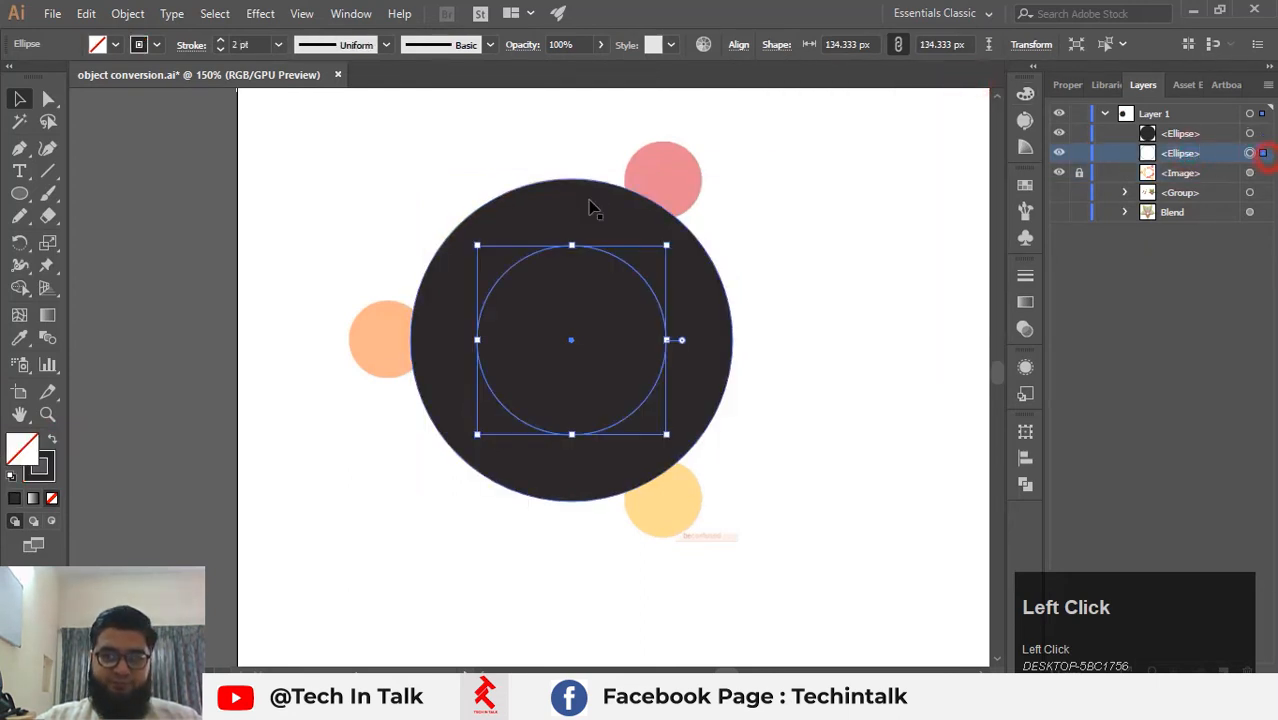
{"action": "left_click", "coordinate": [55, 443]}
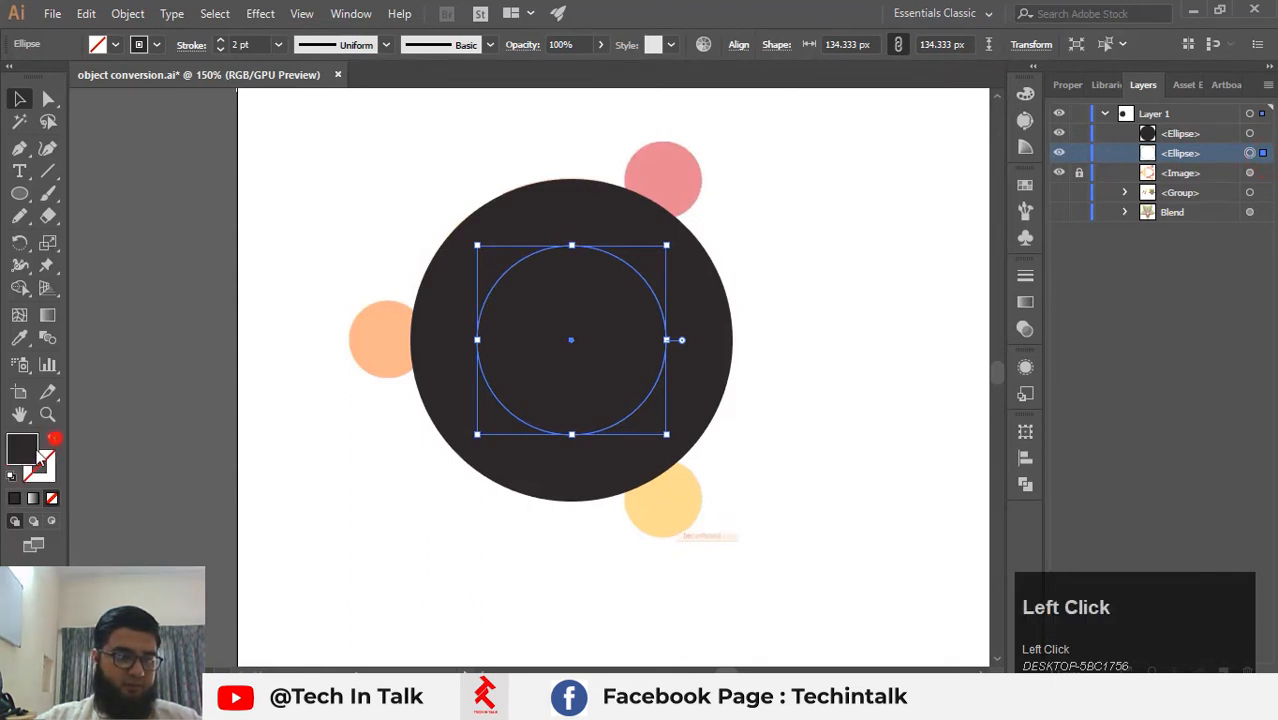
{"action": "double_click", "coordinate": [22, 450]}
{"action": "left_click", "coordinate": [669, 264]}
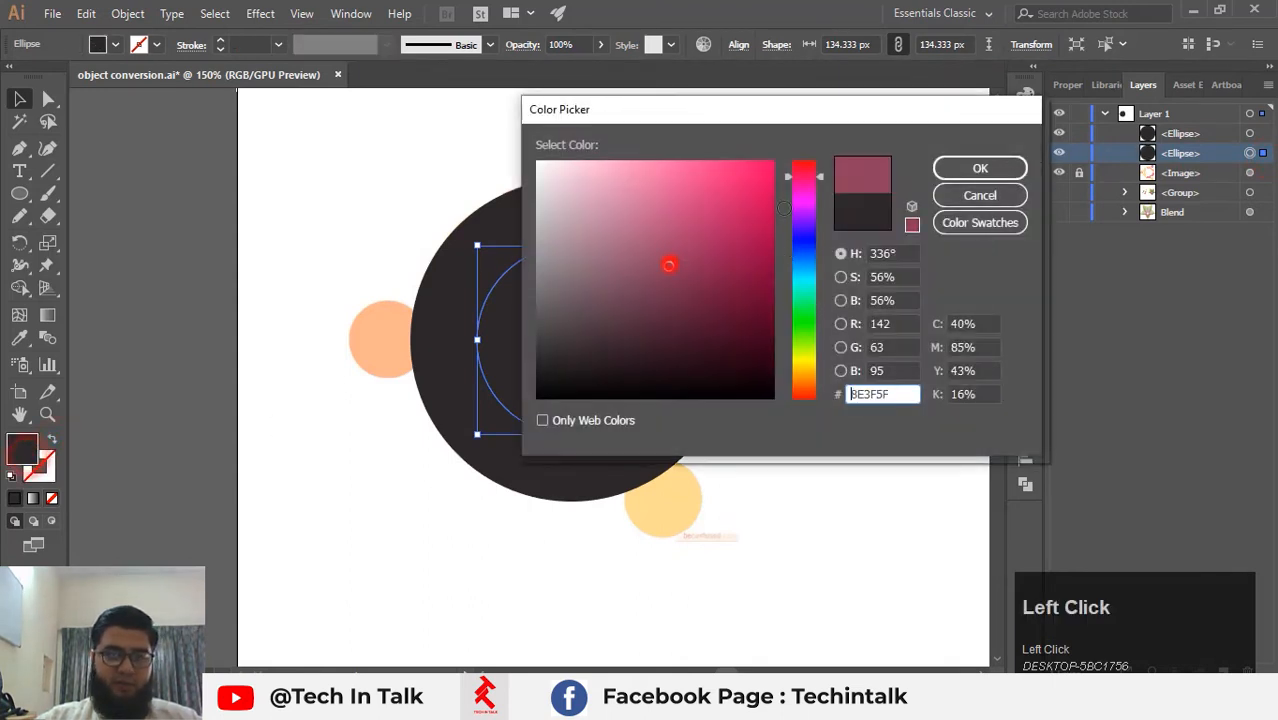
{"action": "left_click", "coordinate": [976, 167]}
Bring the plum inner circle in front of the dark outer circle in the stacking order.
{"action": "left_click", "coordinate": [797, 302]}
{"action": "left_click_drag", "start_coordinate": [1205, 158], "coordinate": [1206, 127]}
{"action": "left_click", "coordinate": [784, 214]}
{"action": "left_click", "coordinate": [558, 354]}
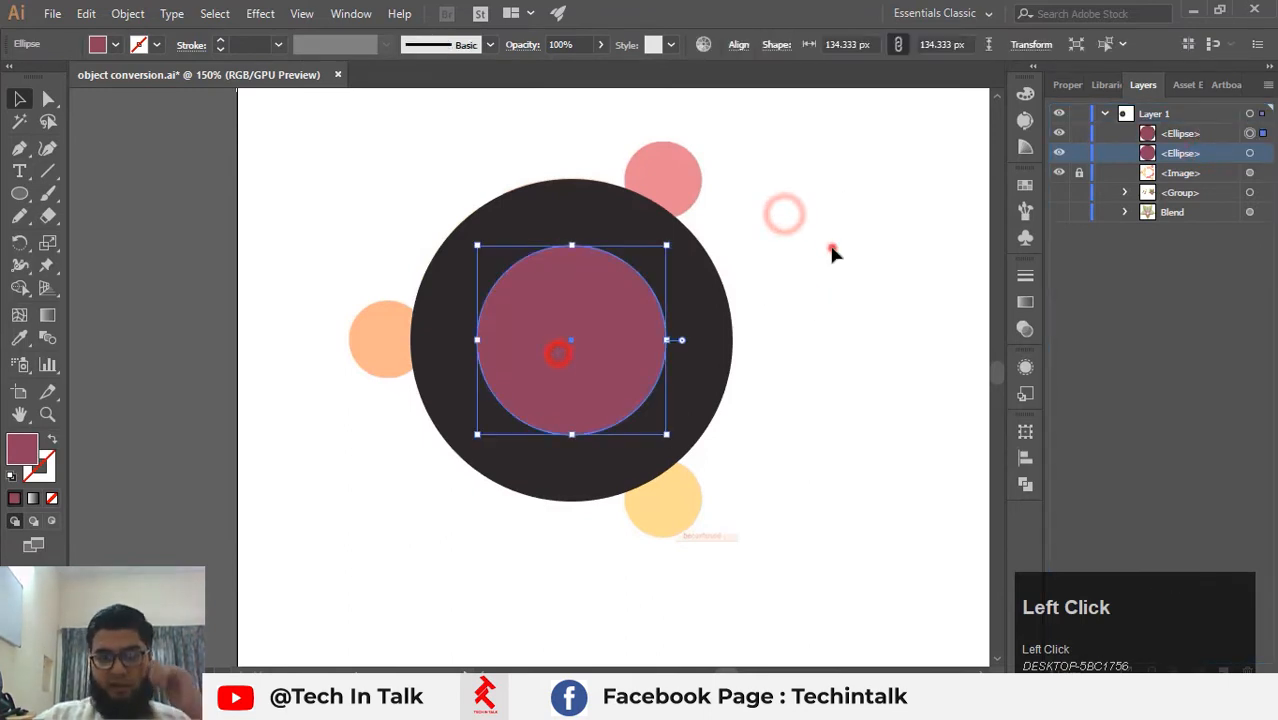
{"action": "left_click", "coordinate": [832, 248]}
Select both circles and use the Shape Builder tool to separate the ring area between them into its own shape.
{"action": "left_click_drag", "start_coordinate": [359, 157], "coordinate": [551, 285]}
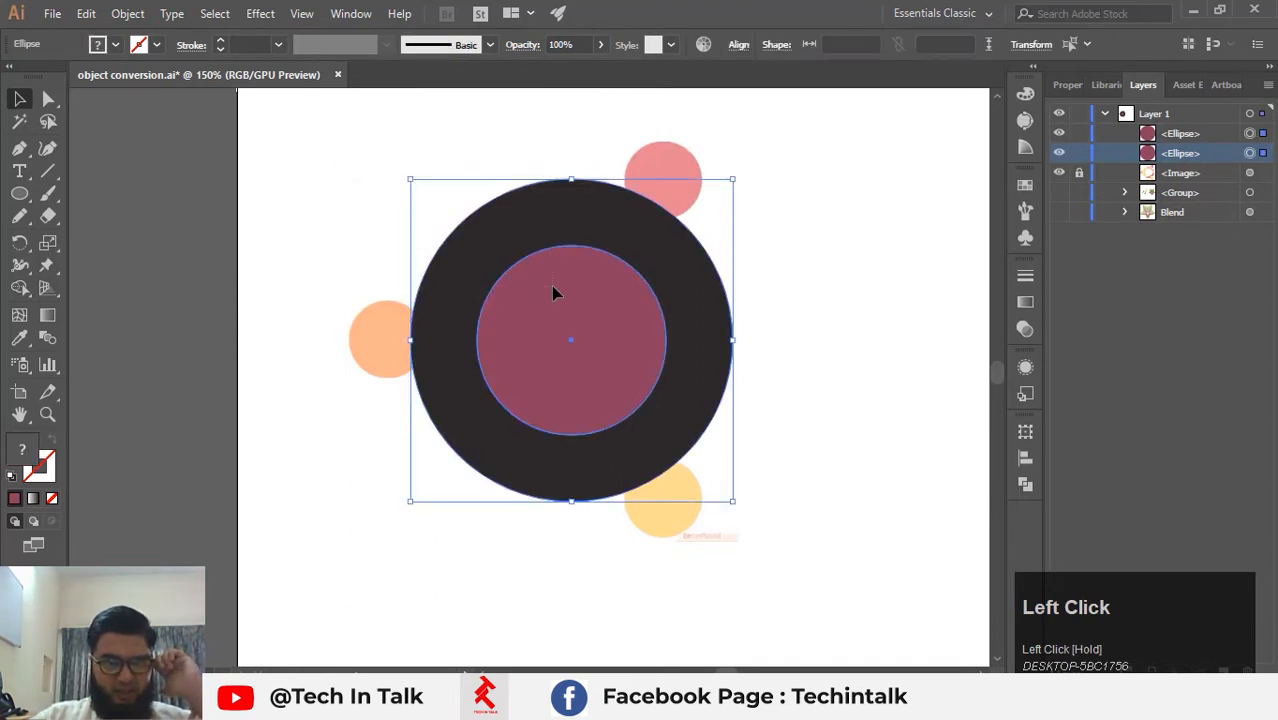
{"action": "left_click", "coordinate": [352, 100]}
{"action": "left_click_drag", "start_coordinate": [338, 178], "coordinate": [542, 305]}
{"action": "left_click", "coordinate": [510, 153]}
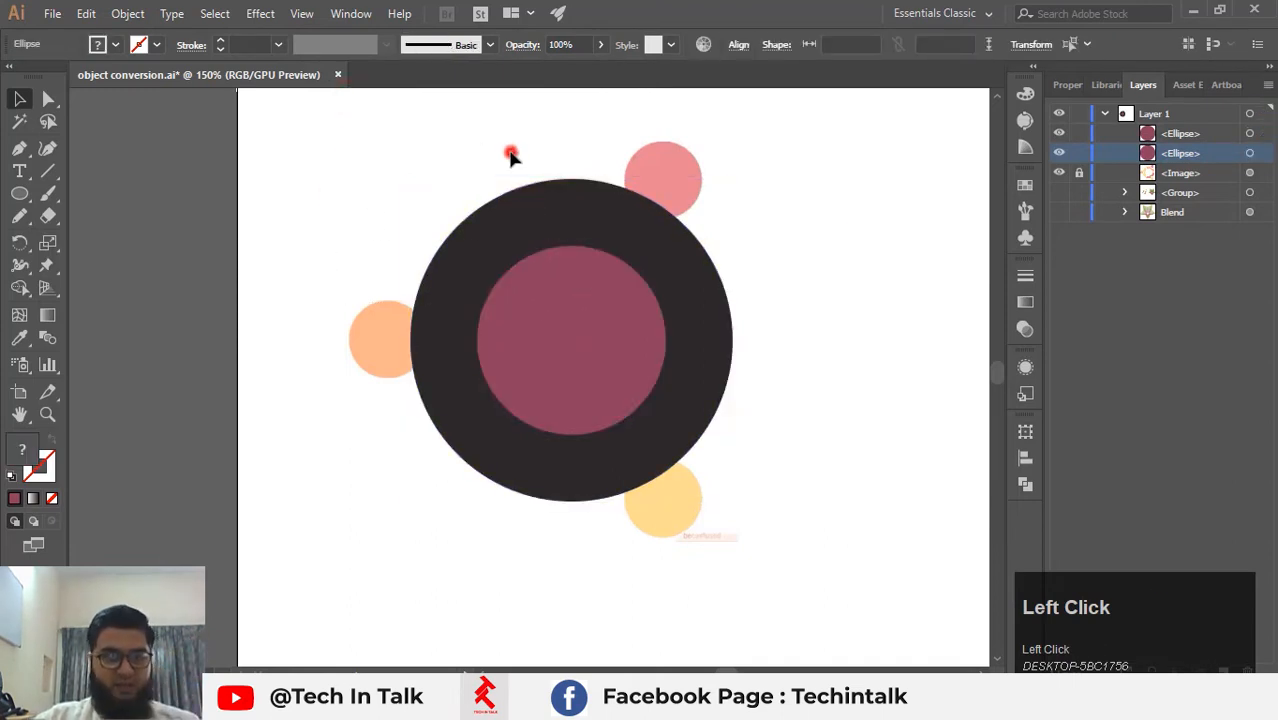
{"action": "left_click", "coordinate": [518, 196]}
{"action": "left_click", "coordinate": [574, 330], "text": "shift"}
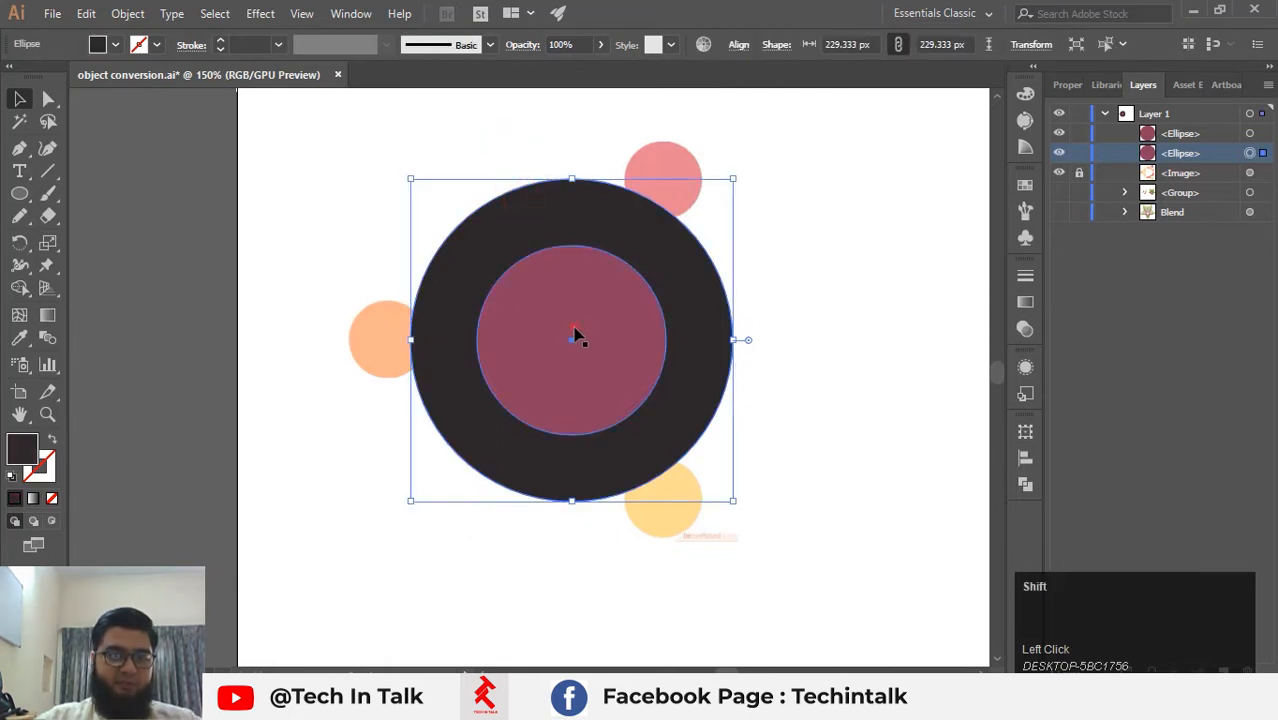
{"action": "left_click", "coordinate": [19, 287]}
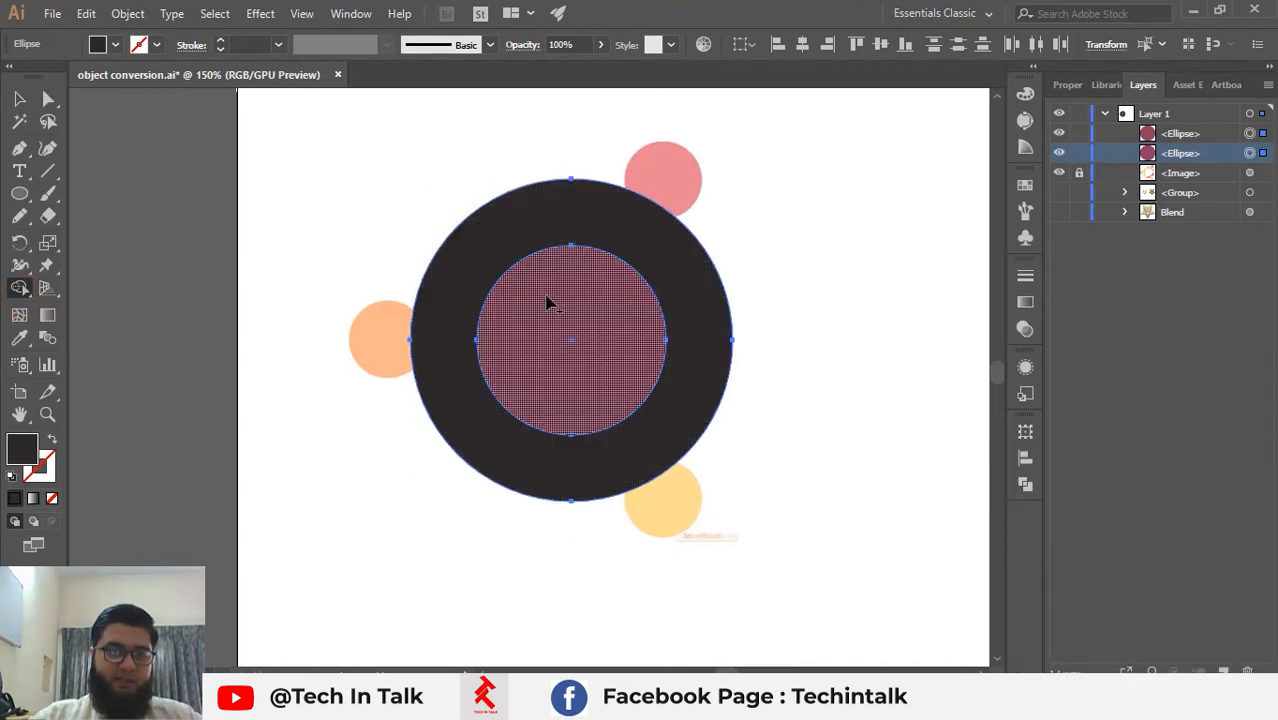
{"action": "scroll", "coordinate": [548, 302], "scroll_direction": "up", "scroll_amount": 5, "text": "alt"}
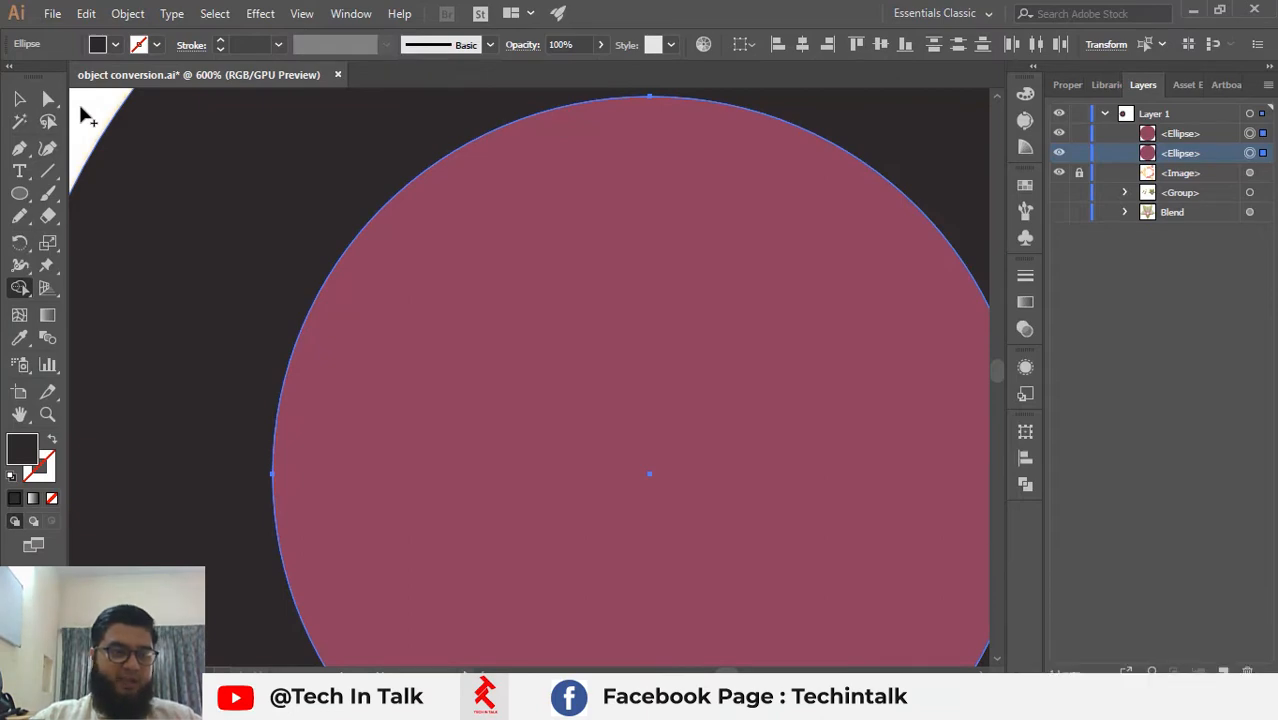
{"action": "scroll", "coordinate": [490, 380], "scroll_direction": "down", "scroll_amount": 3, "text": "alt"}
{"action": "key", "text": "space"}
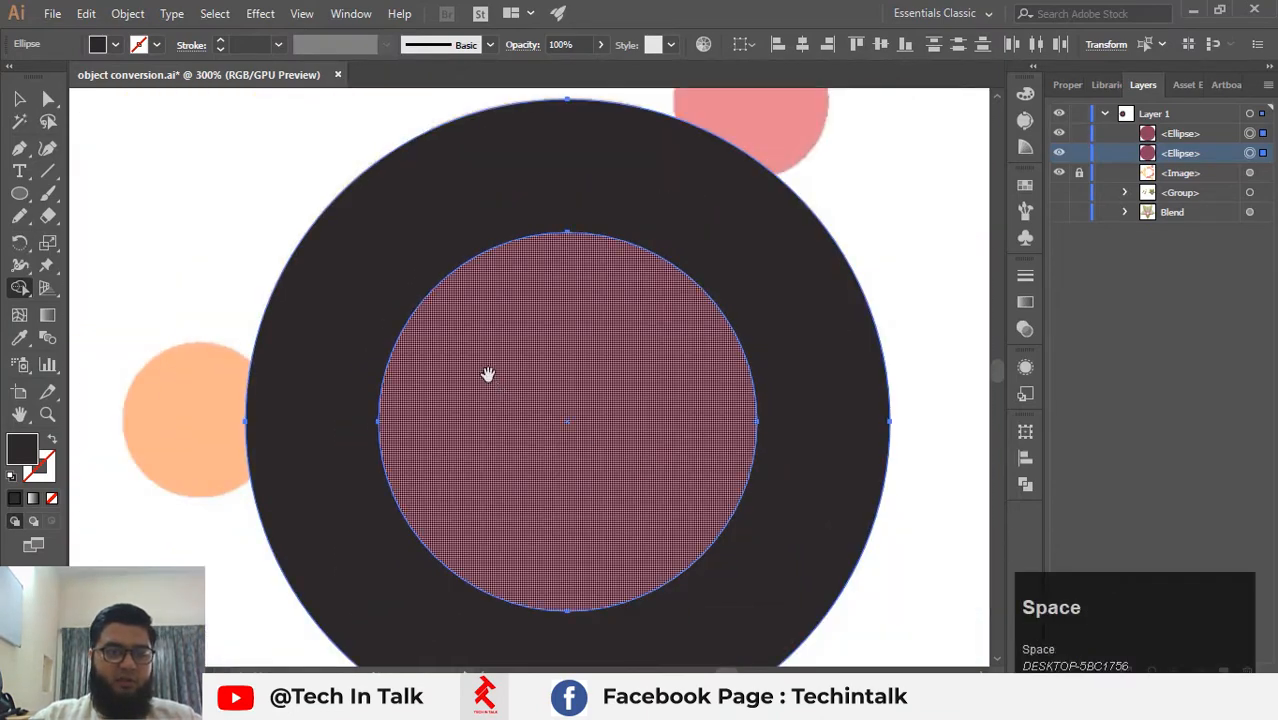
{"action": "left_click_drag", "start_coordinate": [490, 376], "coordinate": [437, 365]}
{"action": "scroll", "coordinate": [439, 371], "scroll_direction": "down", "scroll_amount": 2, "text": "alt"}
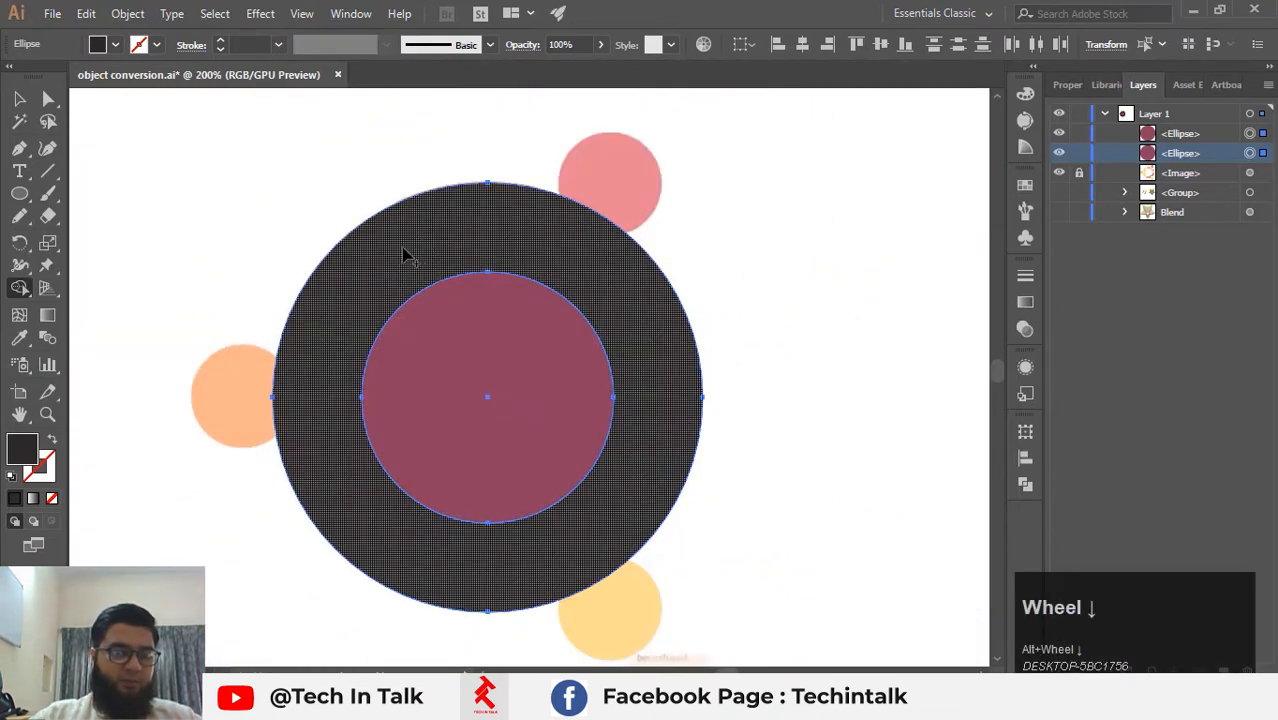
{"action": "left_click", "coordinate": [448, 232]}
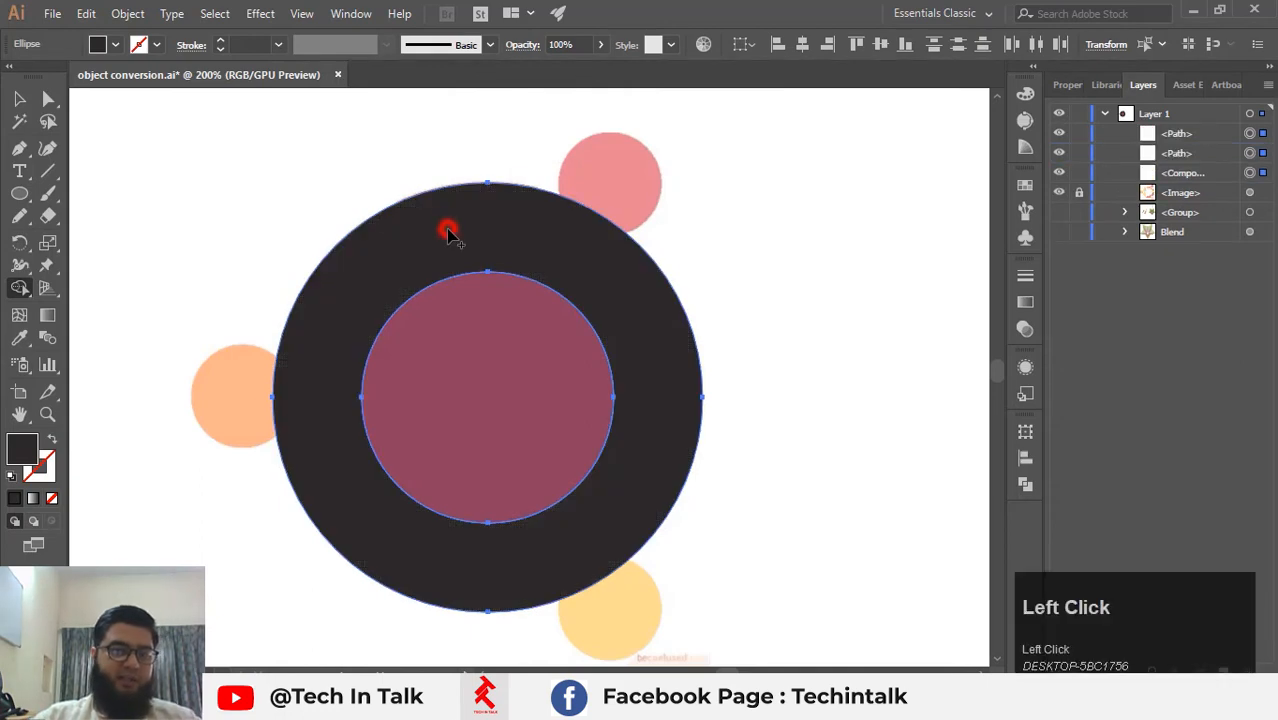
Pull the pieces apart by moving the ring, the plum disc and the dark disc beneath it away from one another.
{"action": "left_click", "coordinate": [18, 97]}
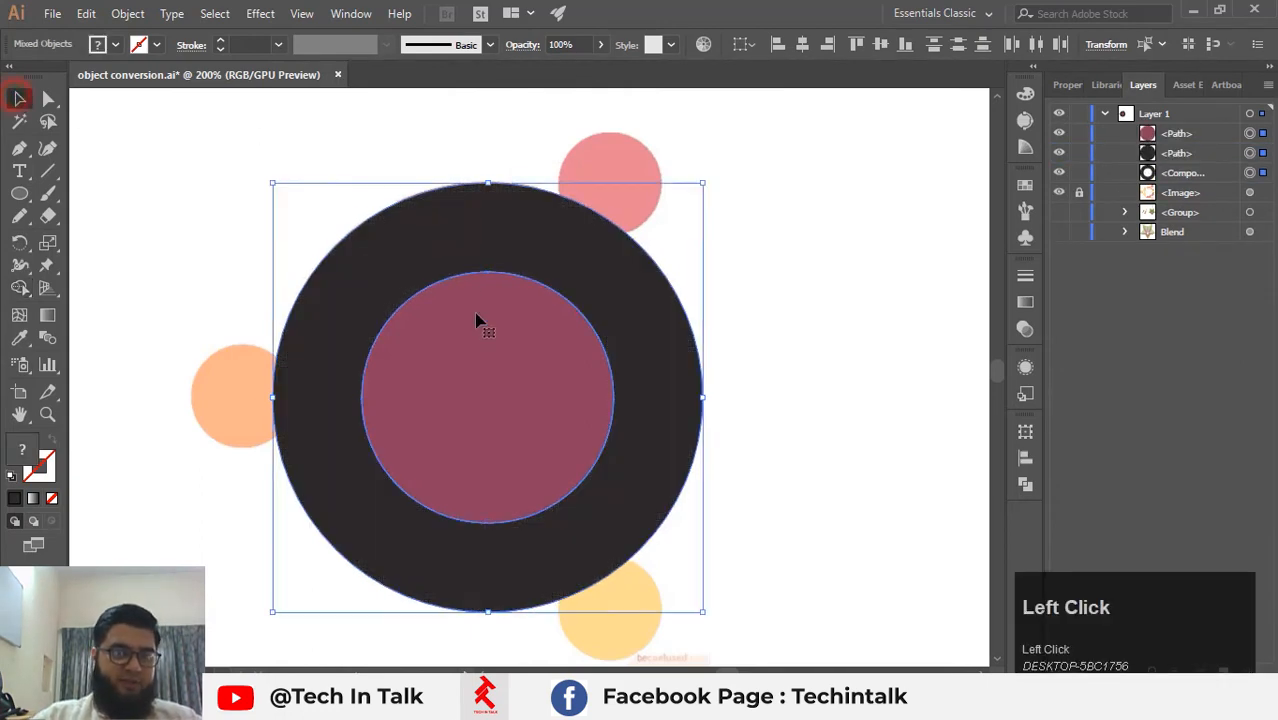
{"action": "mouse_move", "coordinate": [481, 226]}
{"action": "left_mouse_down"}
{"action": "mouse_move", "coordinate": [289, 182]}
{"action": "mouse_move", "coordinate": [485, 220]}
{"action": "left_mouse_up"}
{"action": "scroll", "coordinate": [314, 208], "scroll_direction": "down", "scroll_amount": 1}
{"action": "left_click", "coordinate": [830, 213]}
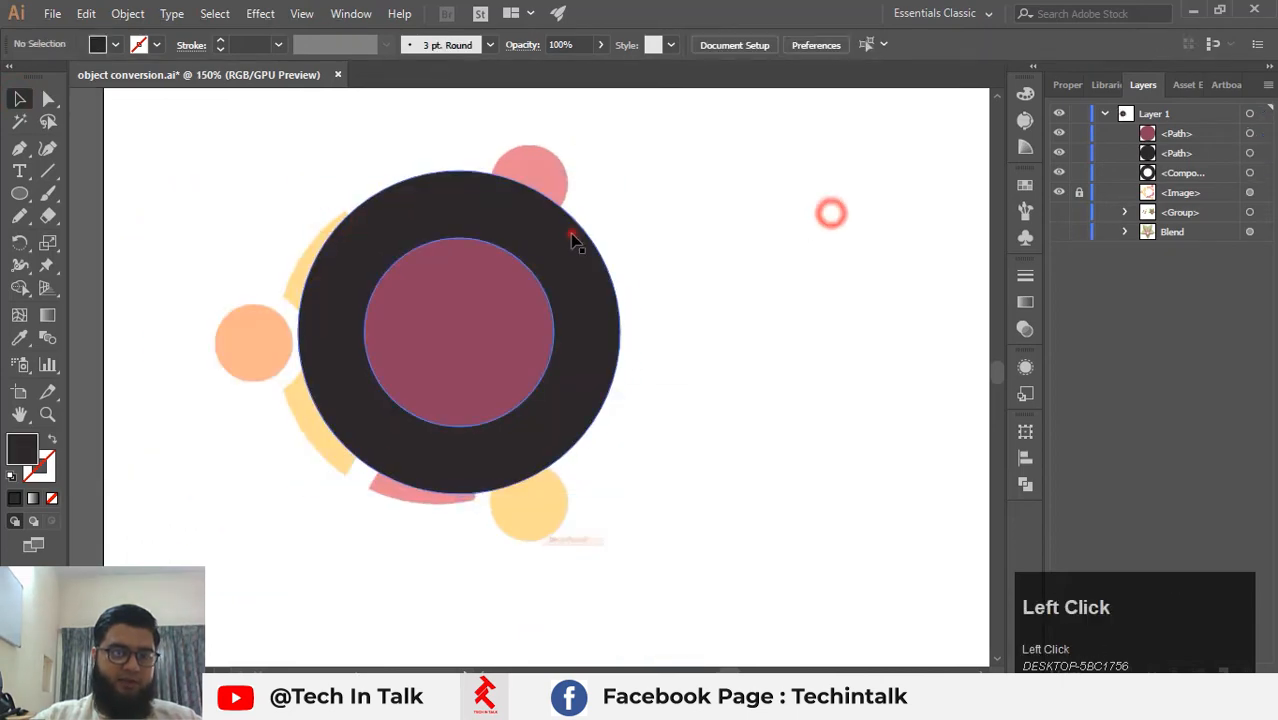
{"action": "left_click_drag", "start_coordinate": [573, 240], "coordinate": [831, 218]}
{"action": "left_click_drag", "start_coordinate": [448, 305], "coordinate": [263, 203]}
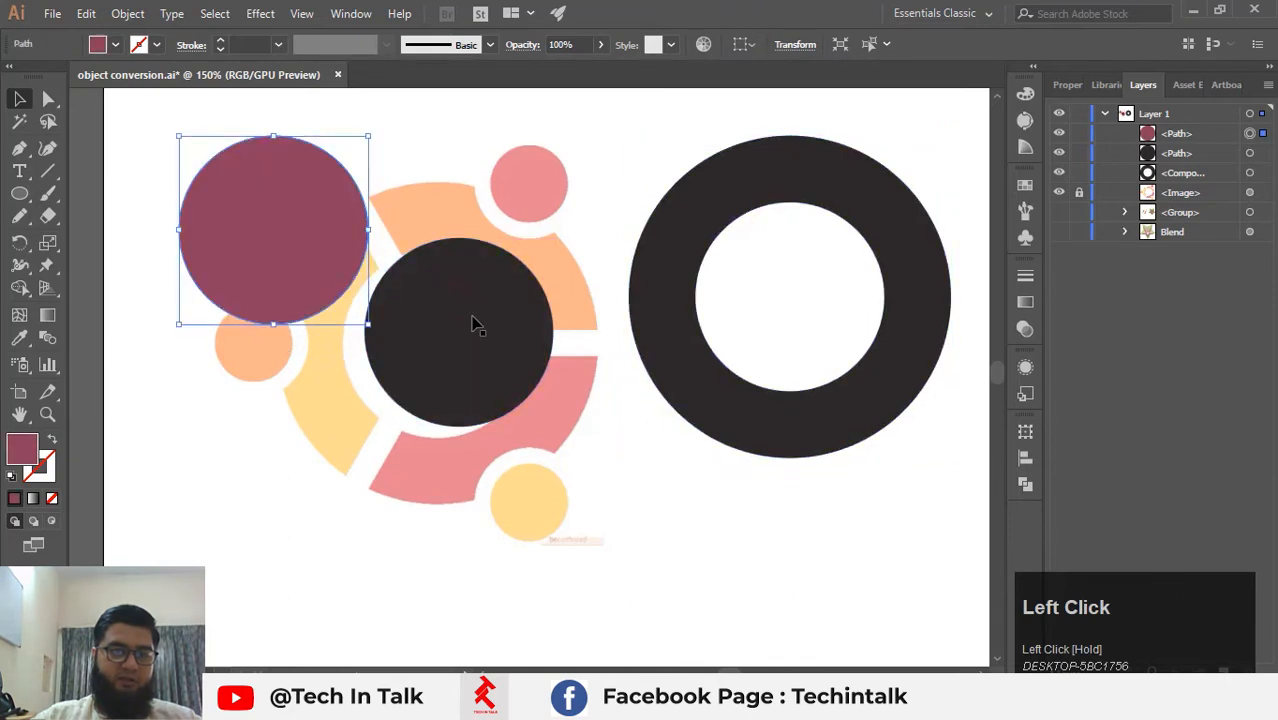
{"action": "left_click_drag", "start_coordinate": [474, 325], "coordinate": [562, 483]}
Delete the leftover plum disc and dark disc, keeping only the ring.
{"action": "left_click", "coordinate": [281, 247]}
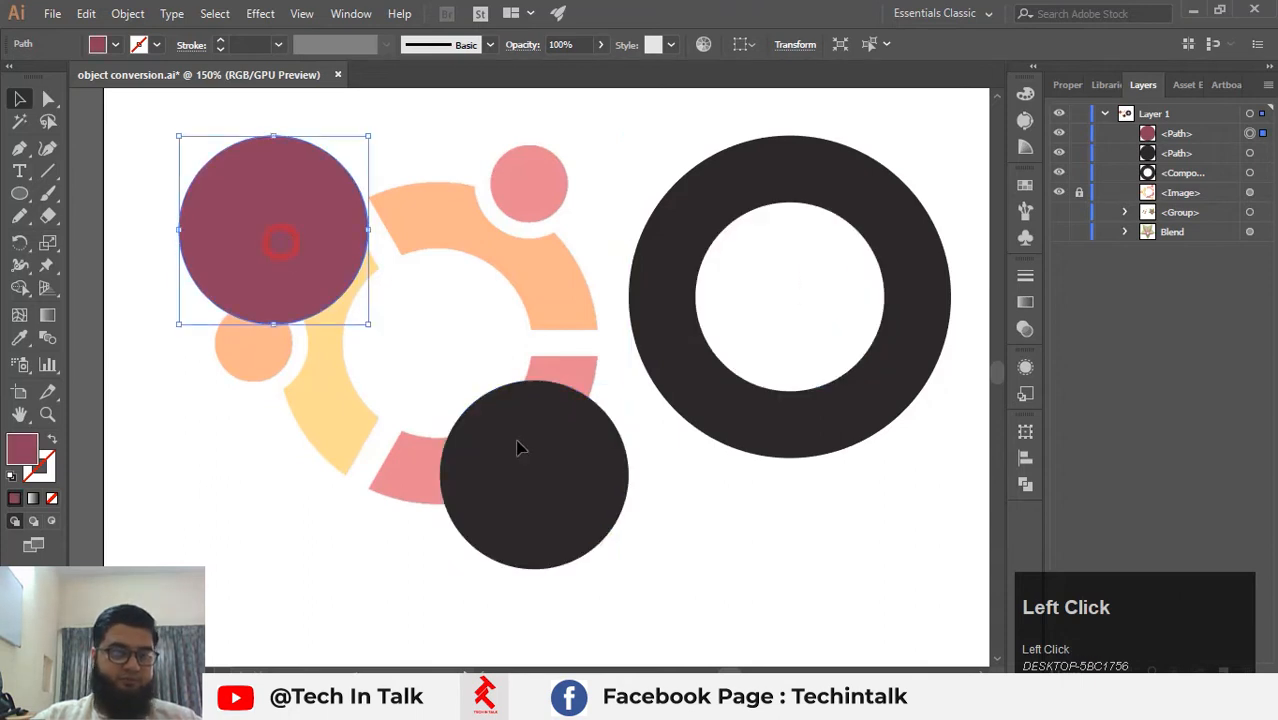
{"action": "left_click", "coordinate": [540, 490]}
{"action": "left_click", "coordinate": [303, 216]}
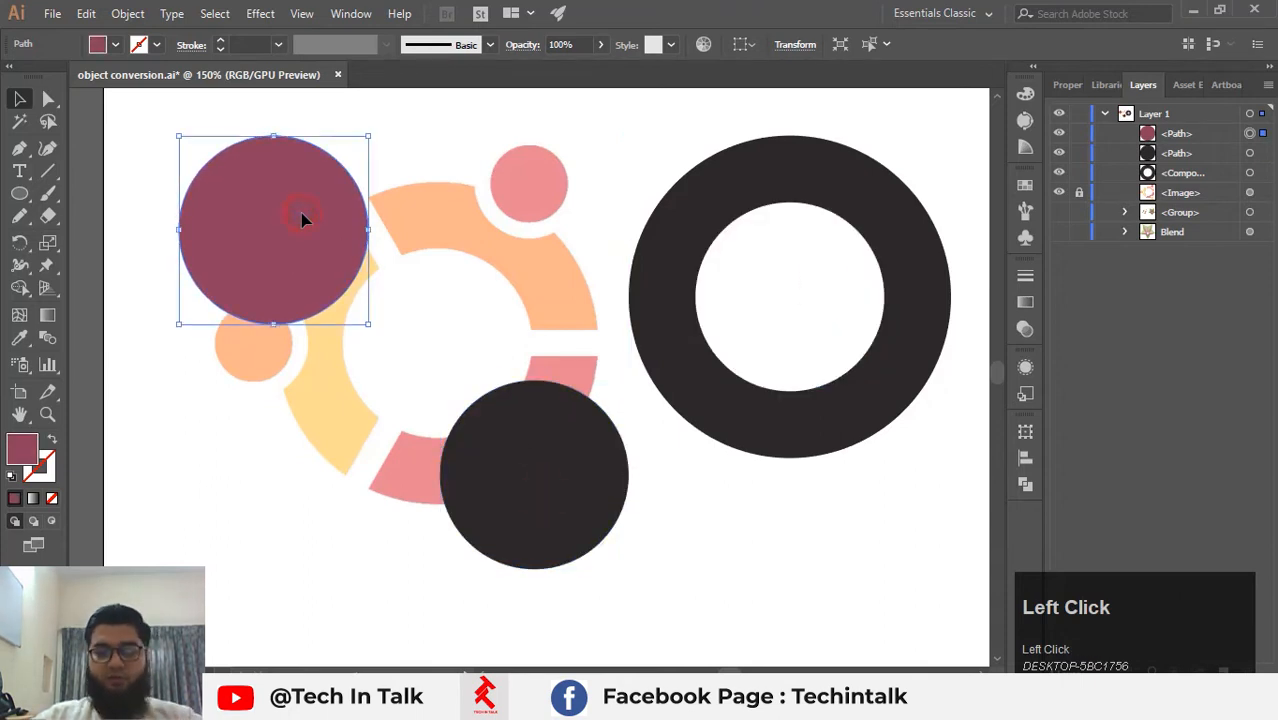
{"action": "key", "text": "Delete"}
{"action": "left_click", "coordinate": [533, 530]}
{"action": "key", "text": "Delete"}
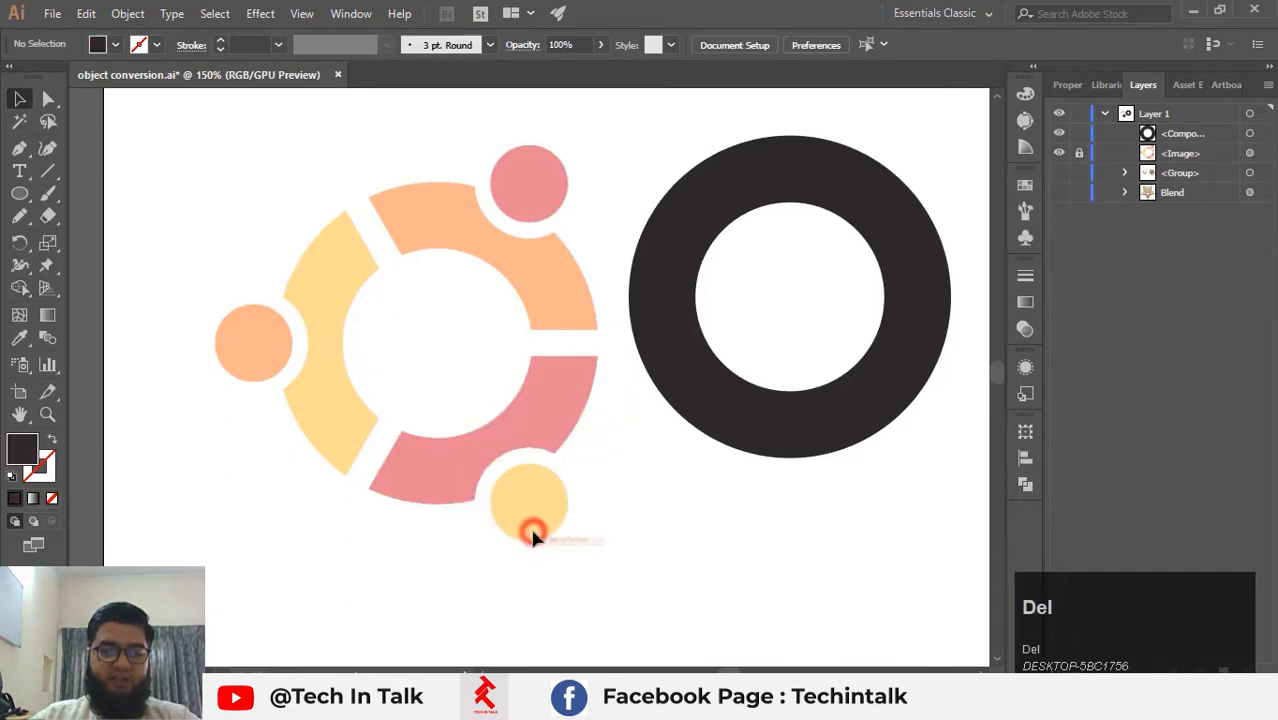
Move the ring back over the reference logo's ring and give it no fill and a dark 1 pt stroke.
{"action": "left_click_drag", "start_coordinate": [893, 223], "coordinate": [539, 262]}
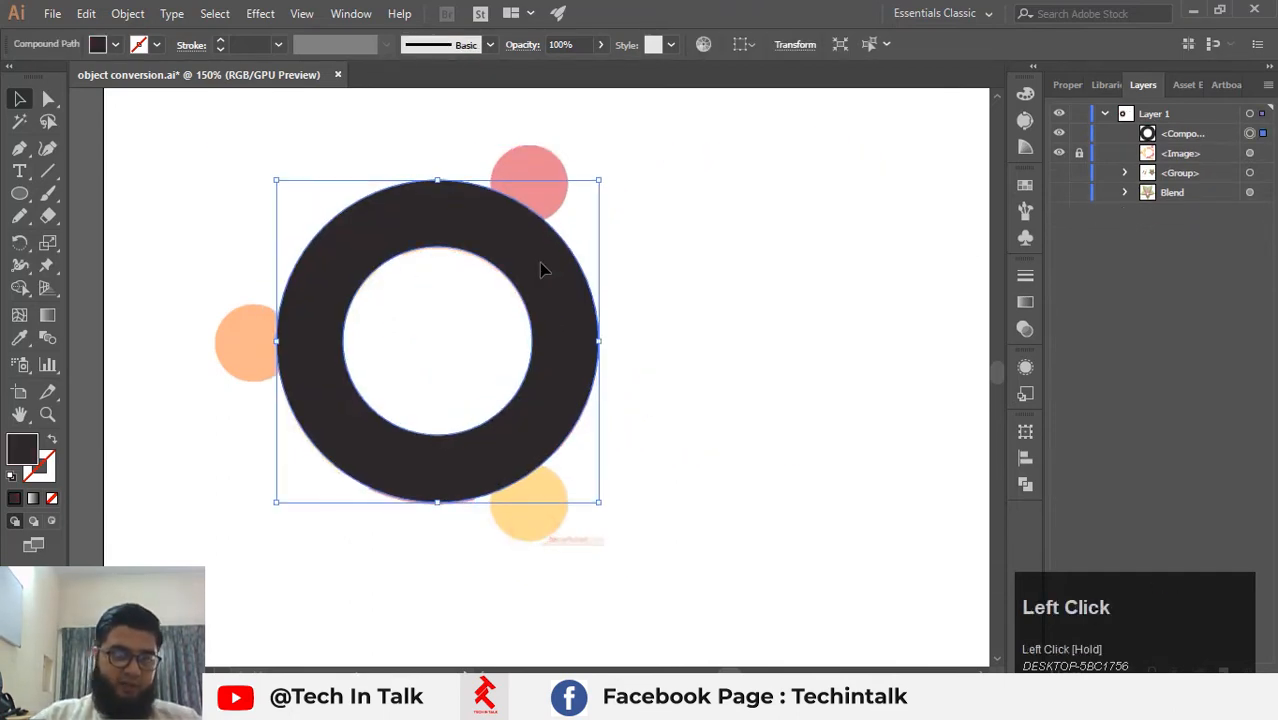
{"action": "left_click", "coordinate": [726, 186]}
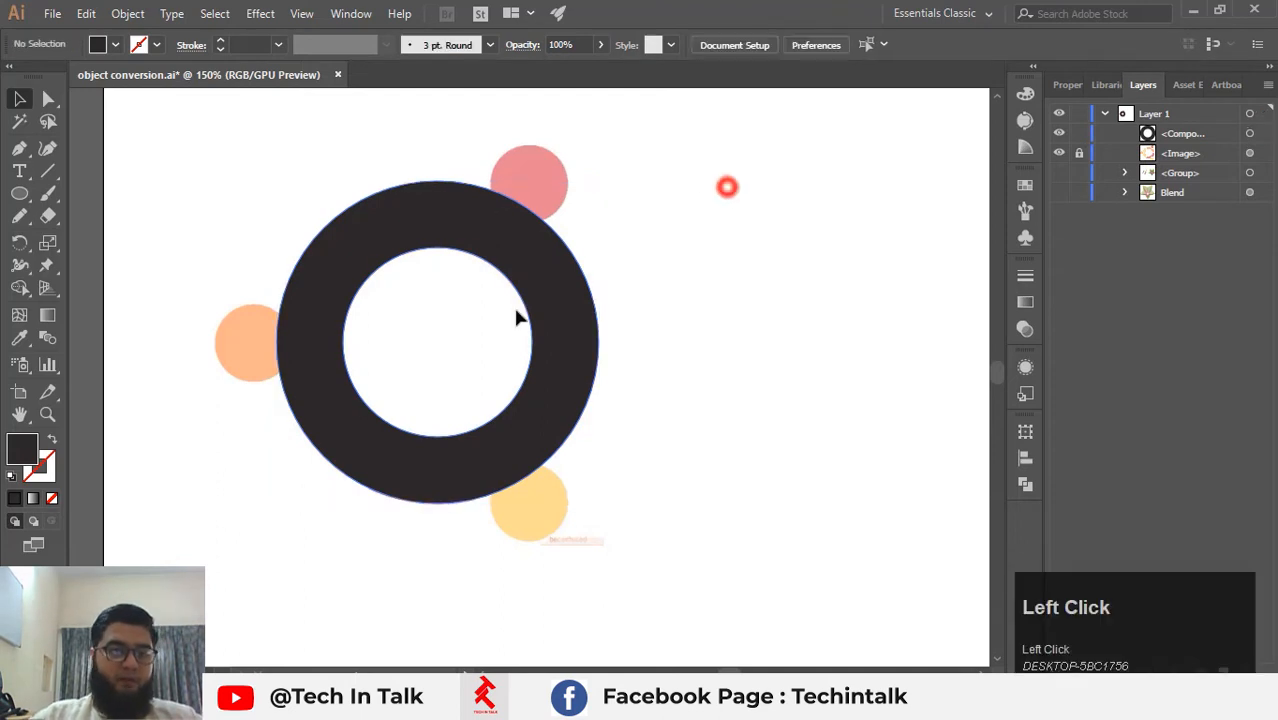
{"action": "left_click", "coordinate": [550, 293]}
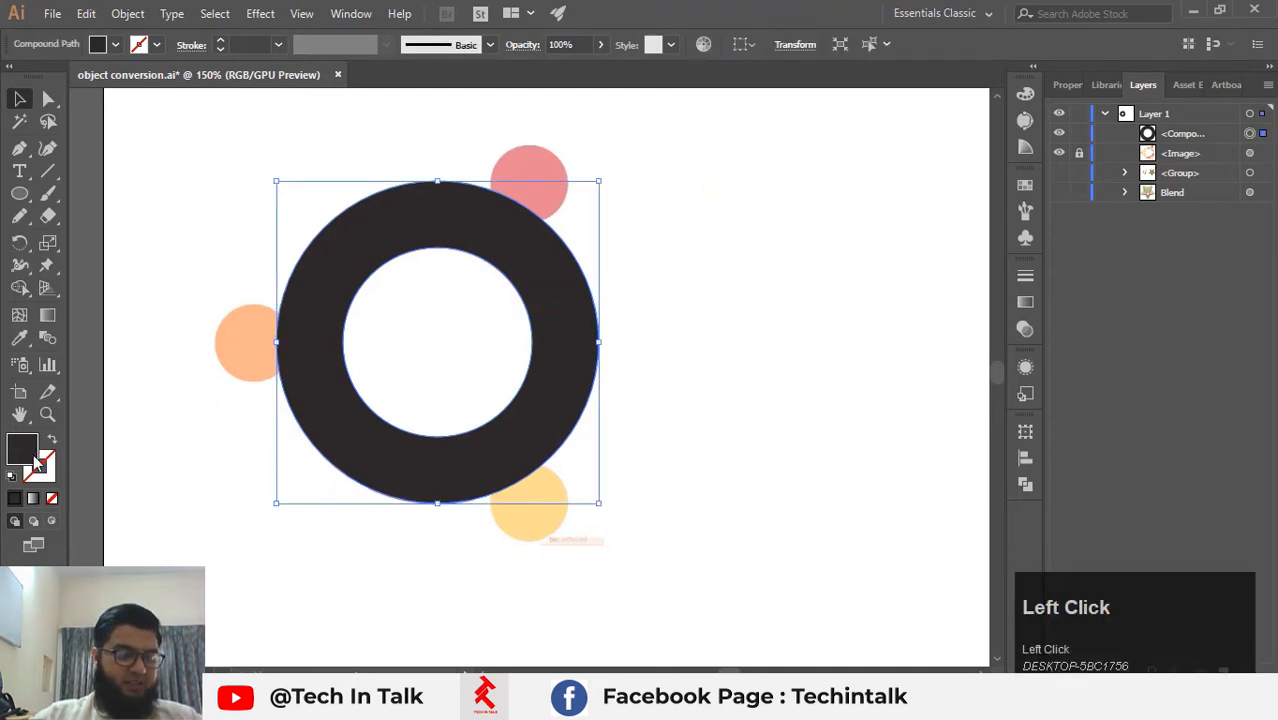
{"action": "left_click", "coordinate": [52, 499]}
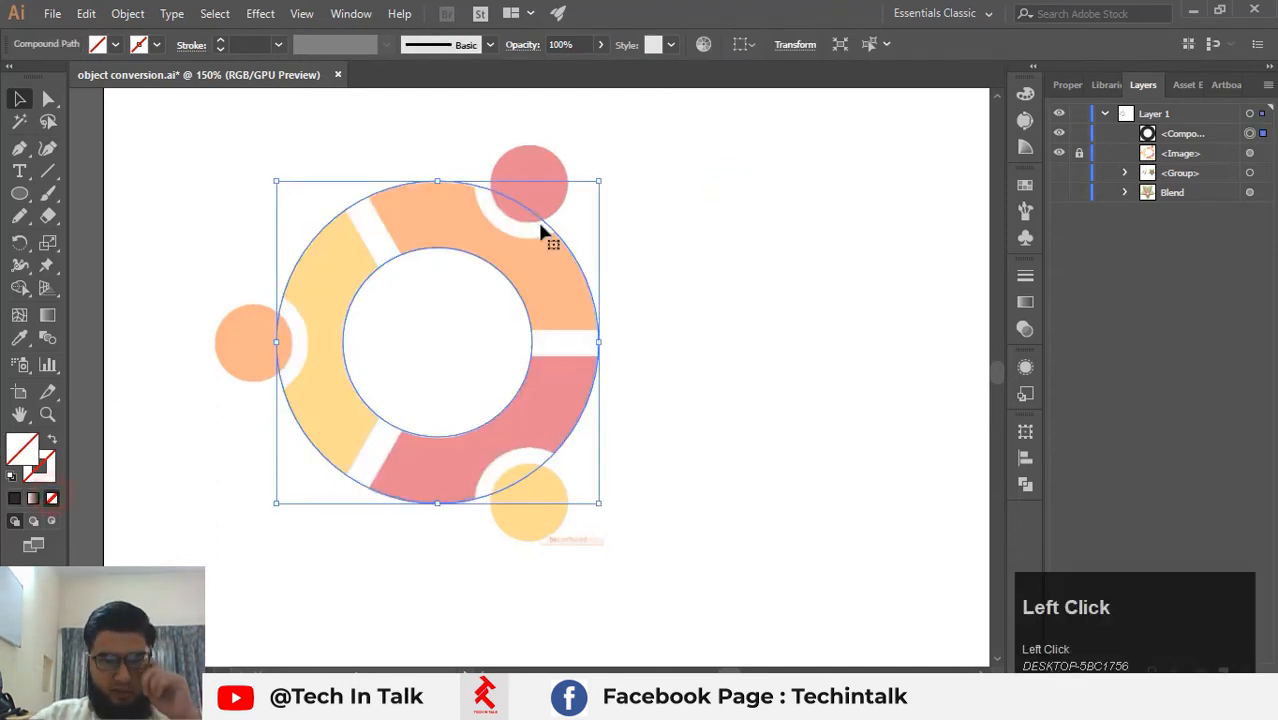
{"action": "left_click", "coordinate": [14, 498]}
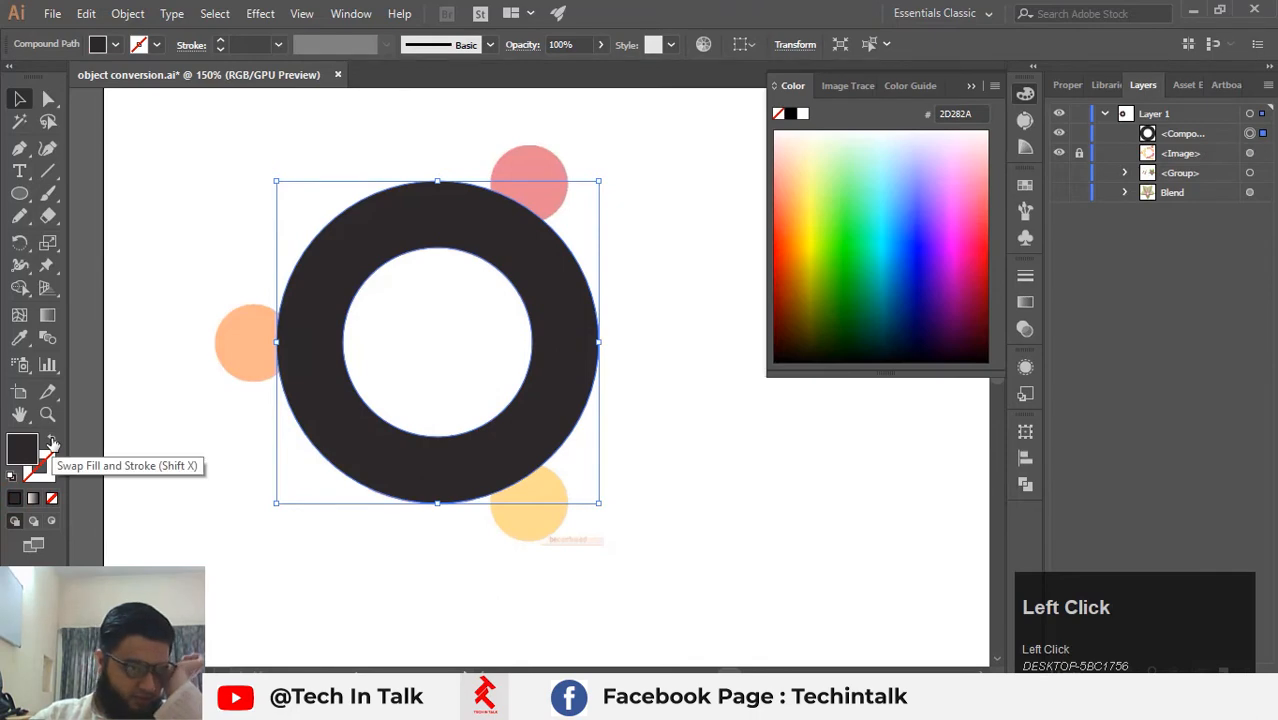
{"action": "left_click", "coordinate": [52, 441]}
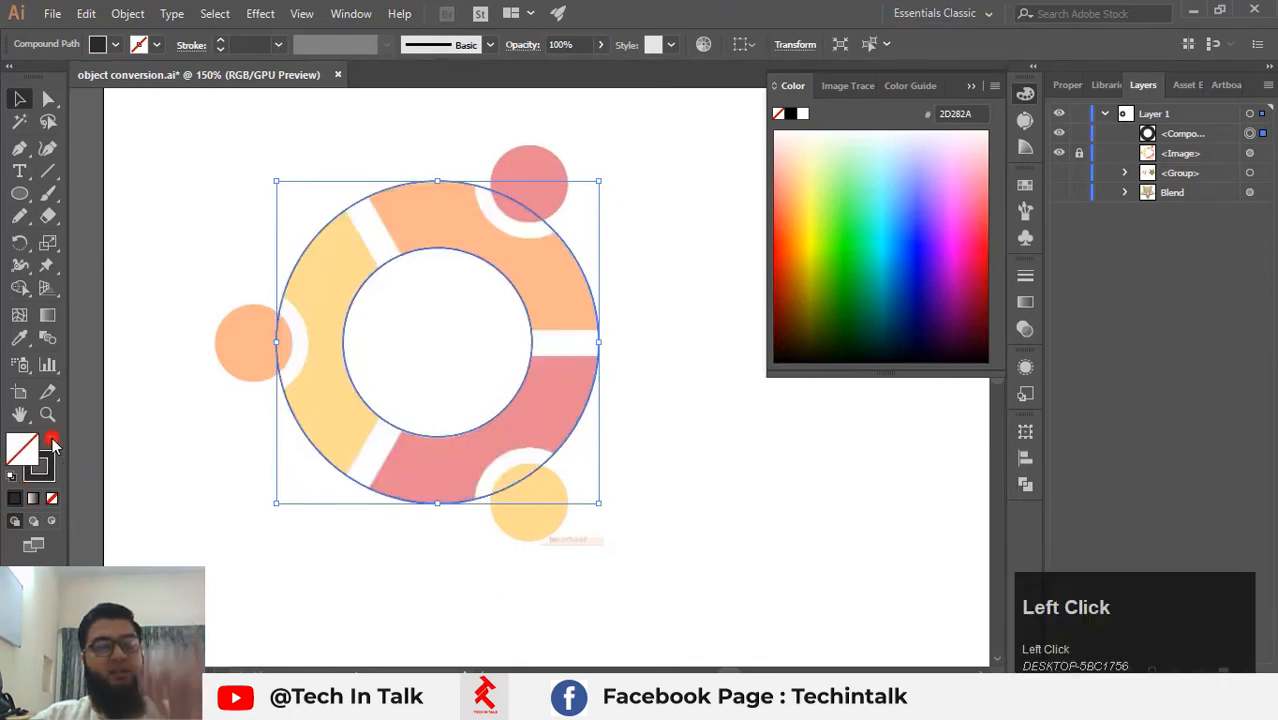
{"action": "left_click", "coordinate": [972, 89]}
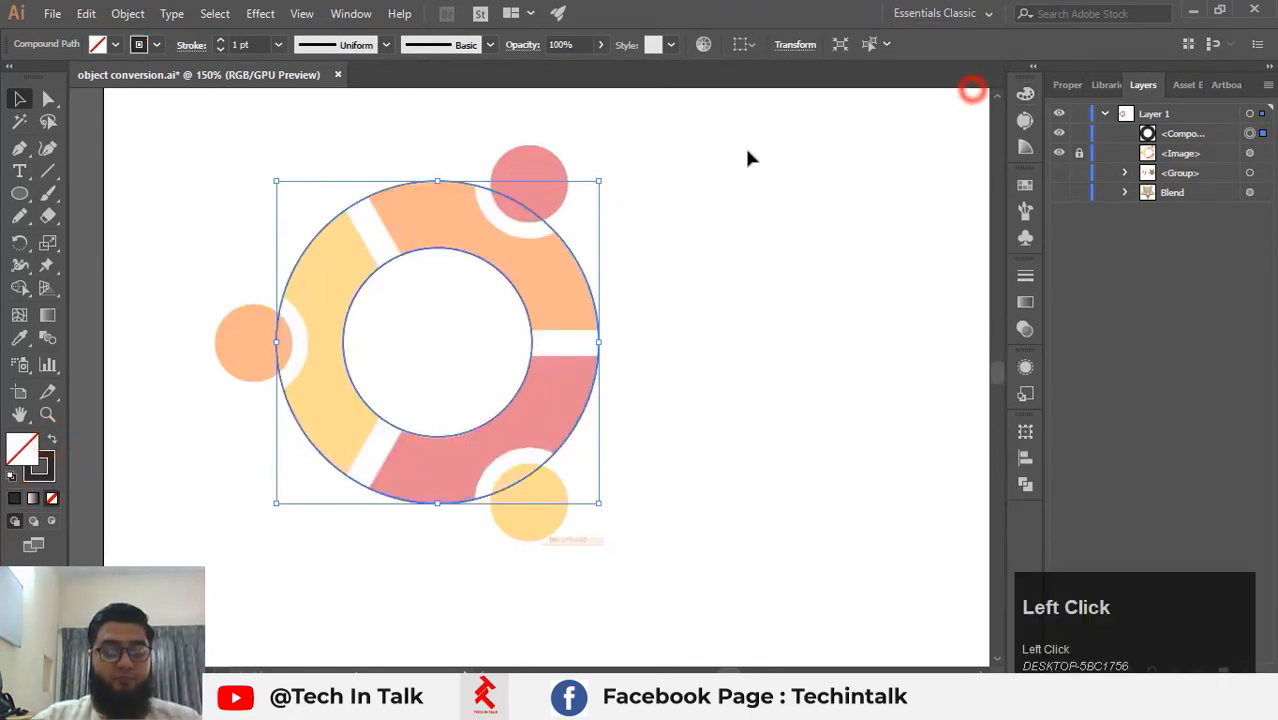
Draw a circle about 79.5 px in diameter around the logo's upper pink dot and nudge it to match the white gap's outer edge.
{"action": "scroll", "coordinate": [528, 205], "scroll_direction": "down", "scroll_amount": 1}
{"action": "key", "text": "space"}
{"action": "left_click_drag", "start_coordinate": [525, 190], "coordinate": [609, 264]}
{"action": "scroll", "coordinate": [588, 230], "scroll_direction": "up", "scroll_amount": 2}
{"action": "key", "text": "space"}
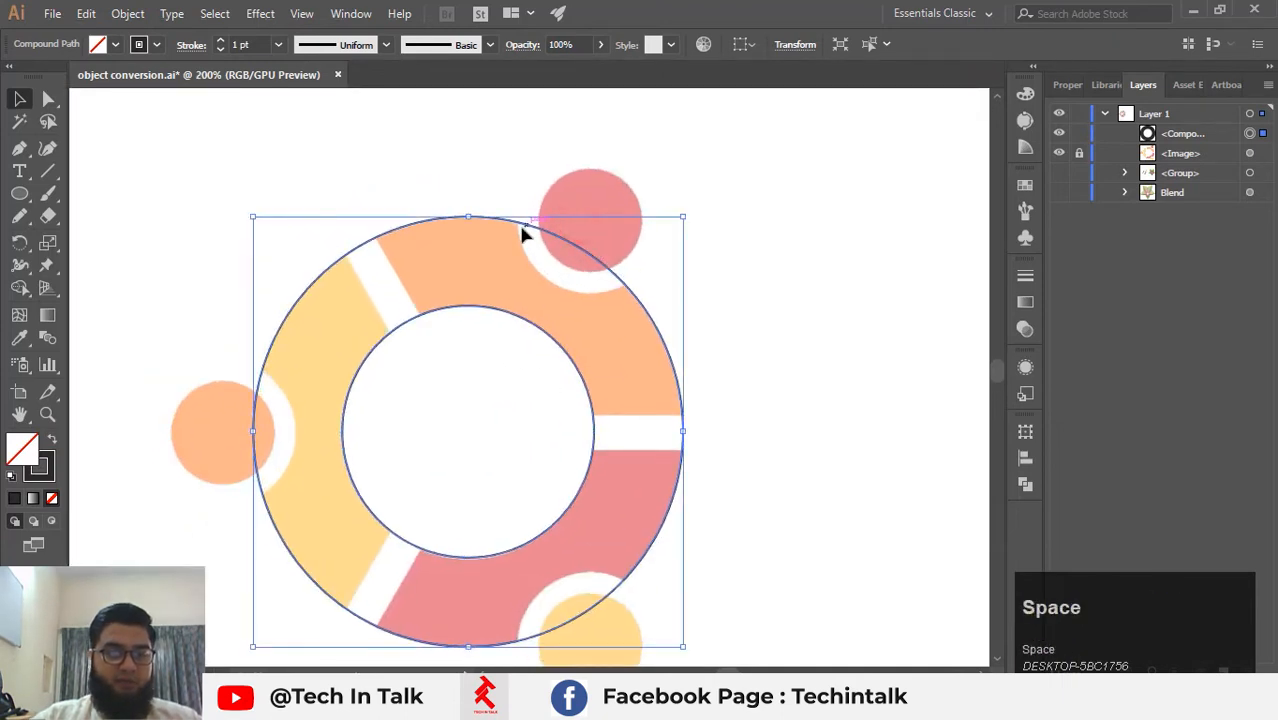
{"action": "left_click", "coordinate": [851, 263]}
{"action": "scroll", "coordinate": [468, 245], "scroll_direction": "up", "scroll_amount": 1}
{"action": "scroll", "coordinate": [468, 248], "scroll_direction": "up", "scroll_amount": 1}
{"action": "key", "text": "space"}
{"action": "left_click_drag", "start_coordinate": [542, 214], "coordinate": [385, 271]}
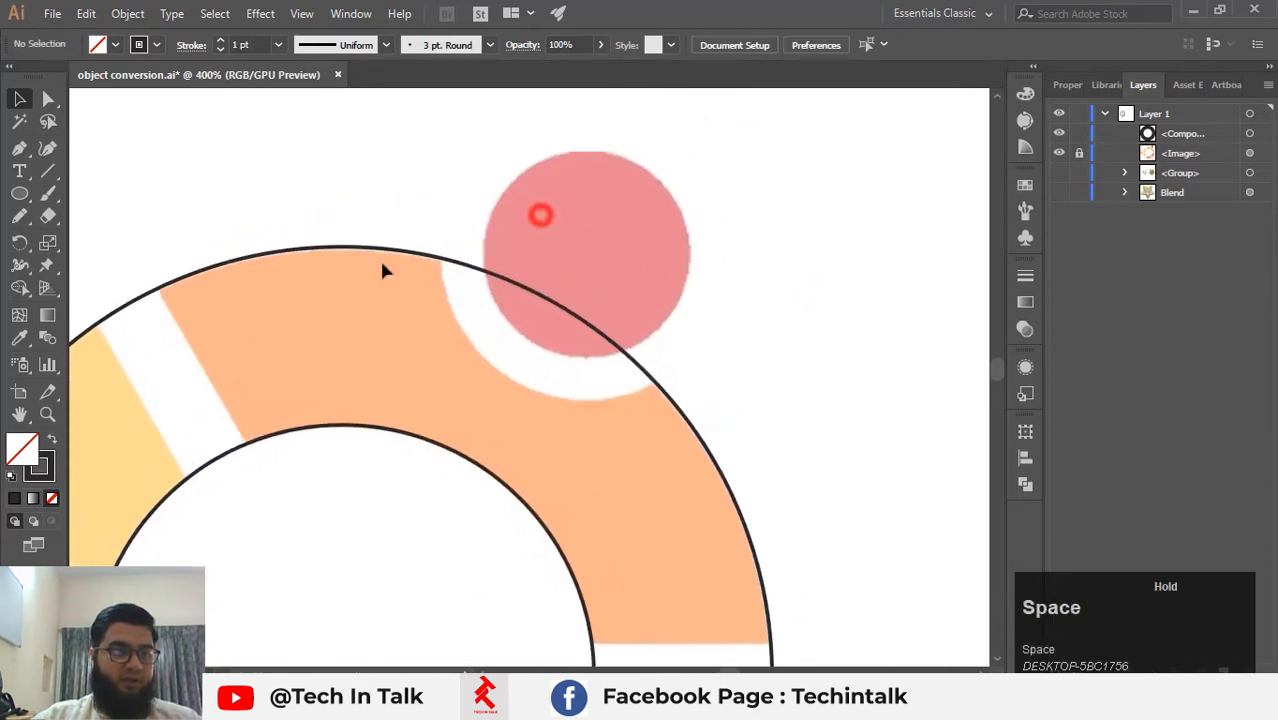
{"action": "left_click", "coordinate": [20, 195]}
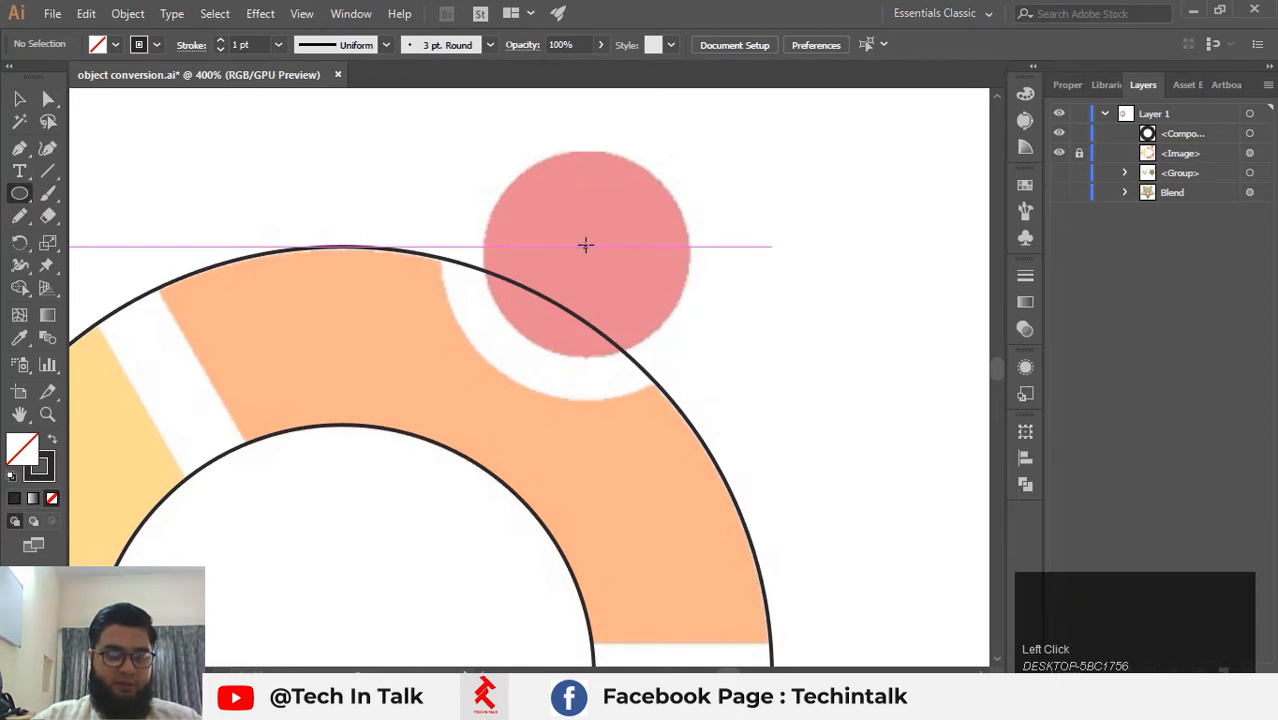
{"action": "left_click_drag", "start_coordinate": [585, 245], "coordinate": [735, 304]}
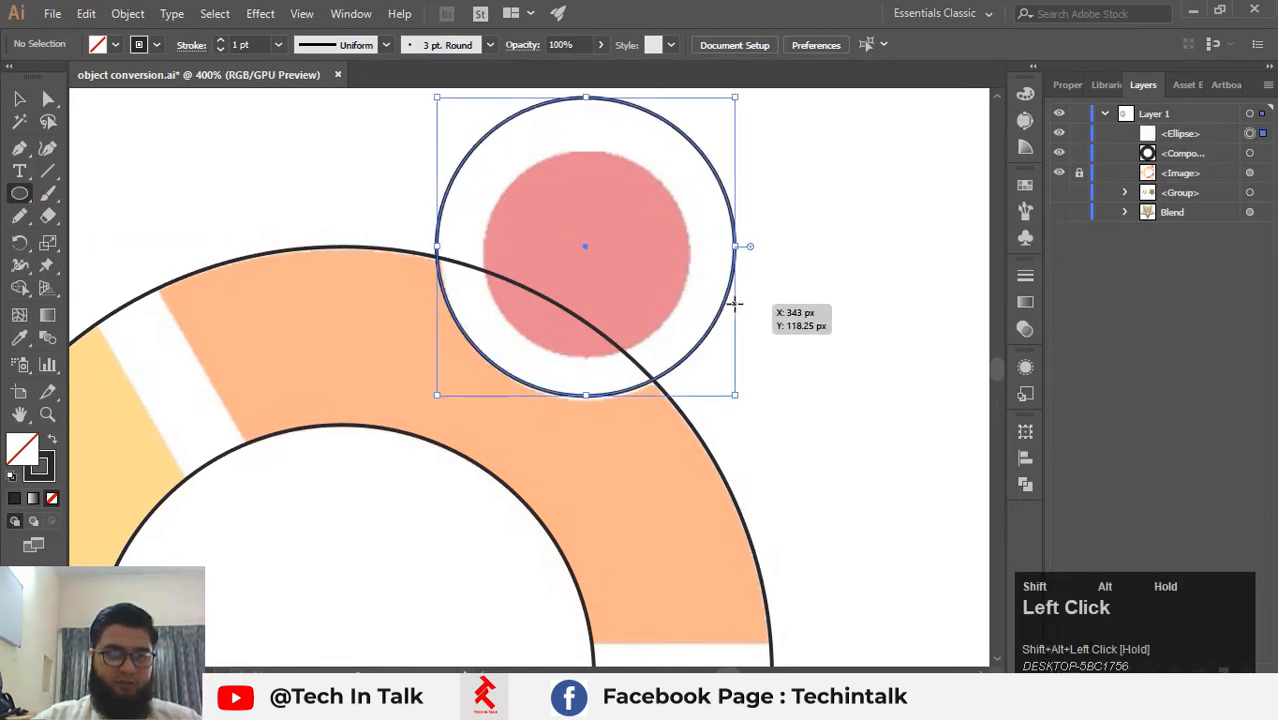
{"action": "key", "text": "Right"}
{"action": "key", "text": "Down"}
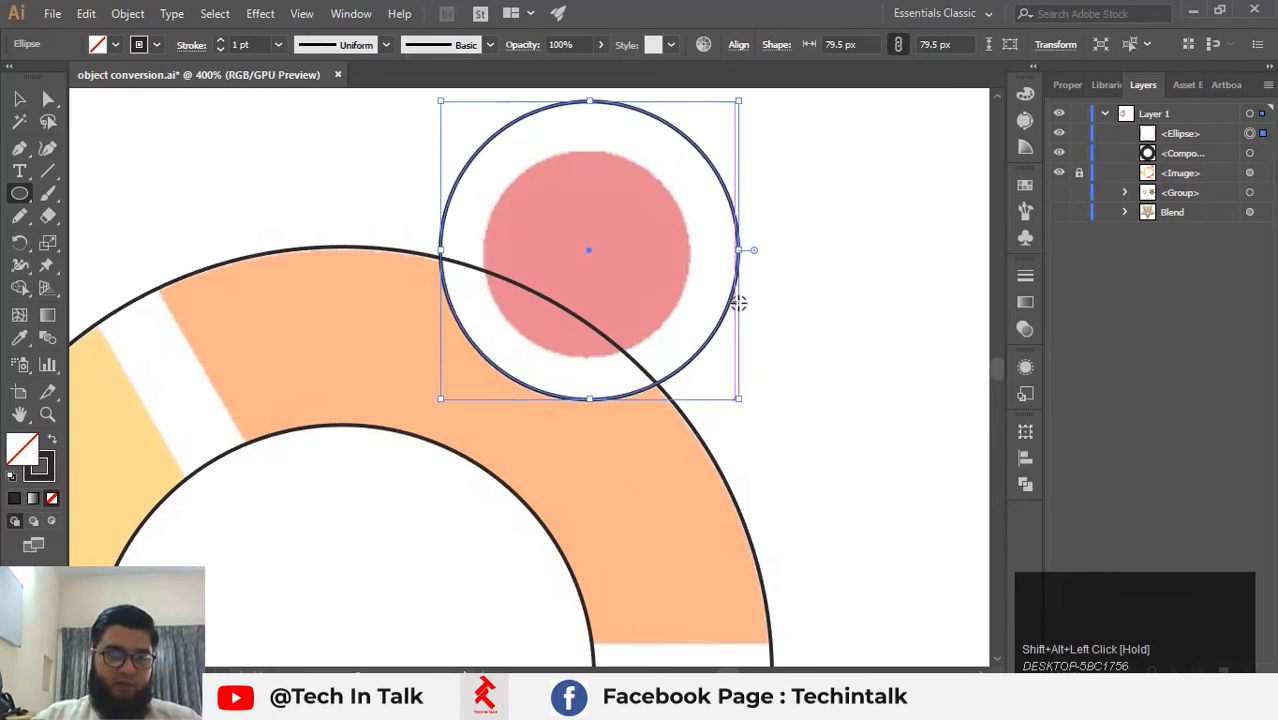
{"action": "scroll", "coordinate": [797, 330], "scroll_direction": "down", "scroll_amount": 1}
{"action": "scroll", "coordinate": [793, 343], "scroll_direction": "down", "scroll_amount": 2, "text": "alt"}
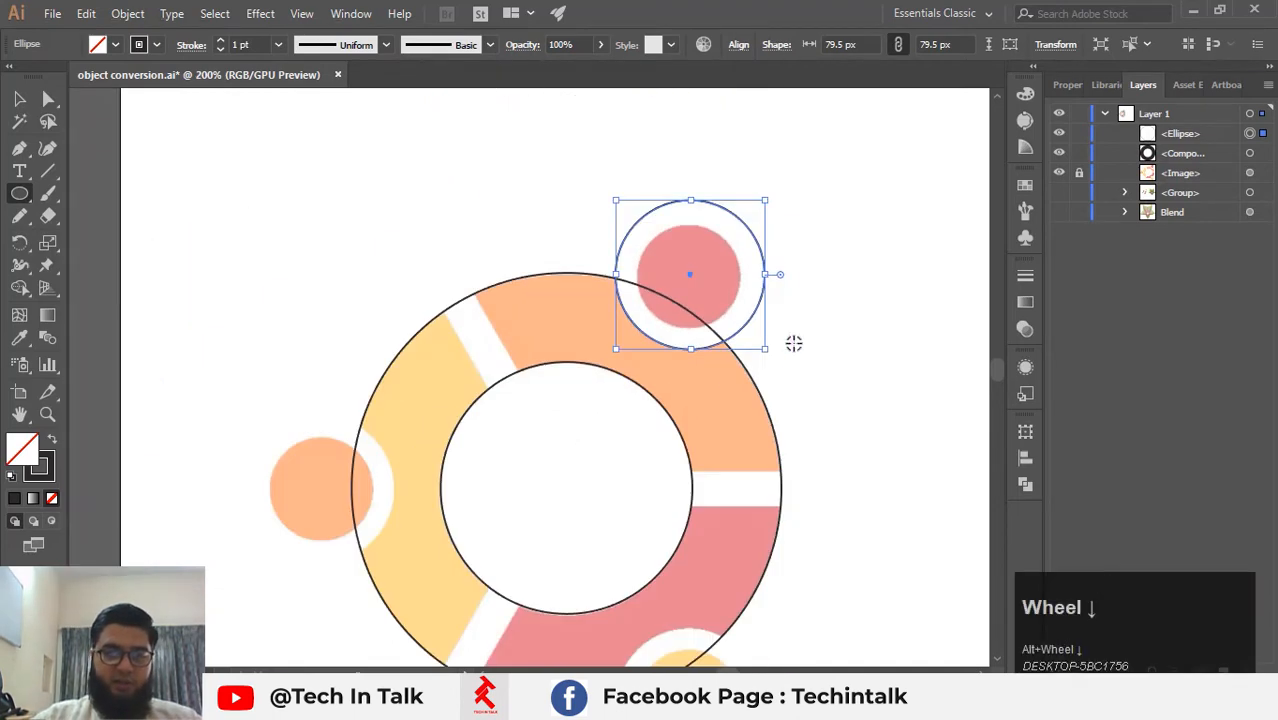
{"action": "left_click_drag", "start_coordinate": [793, 343], "coordinate": [692, 287]}
{"action": "left_click", "coordinate": [17, 98]}
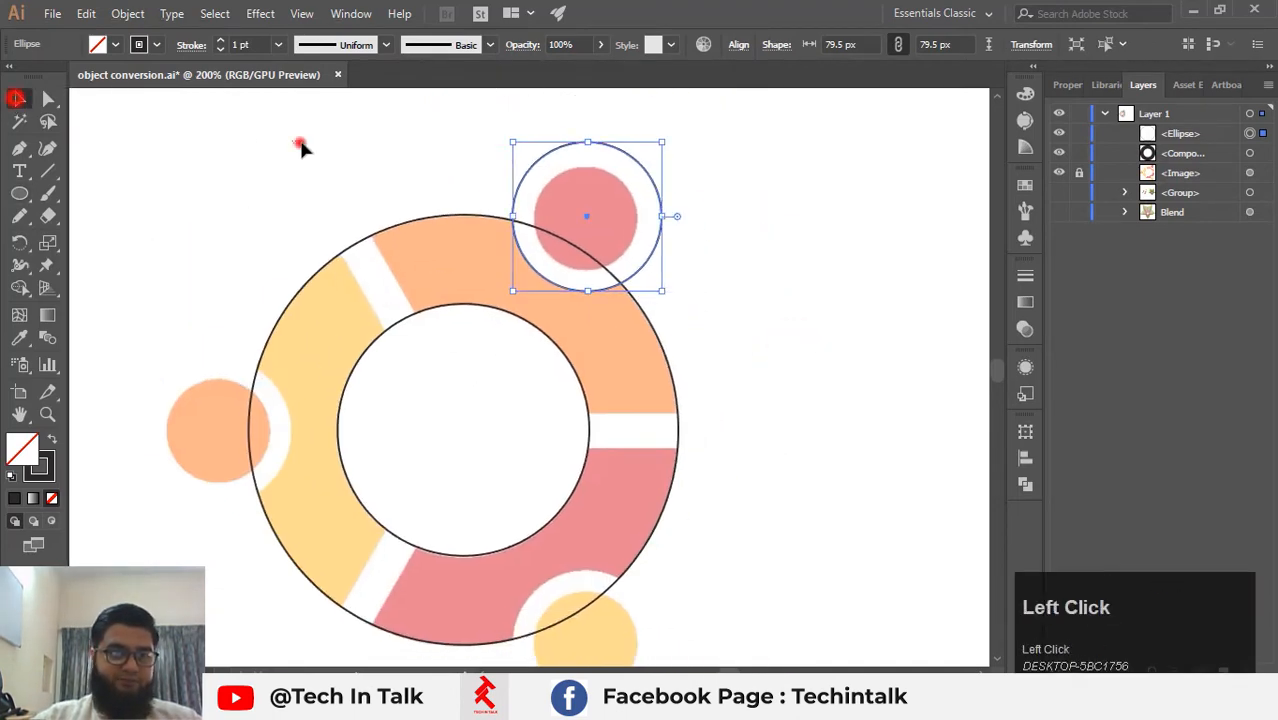
Place copies of the pink dot's 79.5 px outer circle around the lower yellow dot and the left orange dot.
{"action": "left_click", "coordinate": [300, 145]}
{"action": "scroll", "coordinate": [715, 168], "scroll_direction": "down", "scroll_amount": 2}
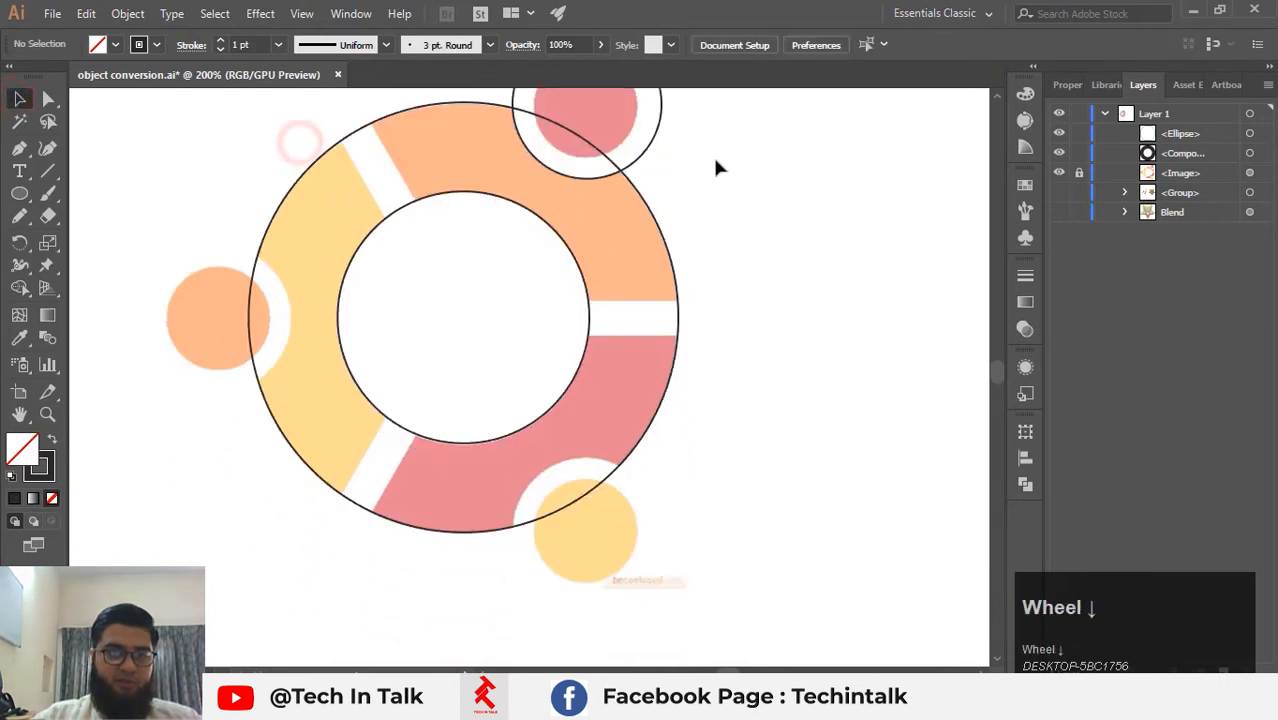
{"action": "left_click", "coordinate": [658, 132]}
{"action": "left_click_drag", "start_coordinate": [652, 140], "coordinate": [656, 572]}
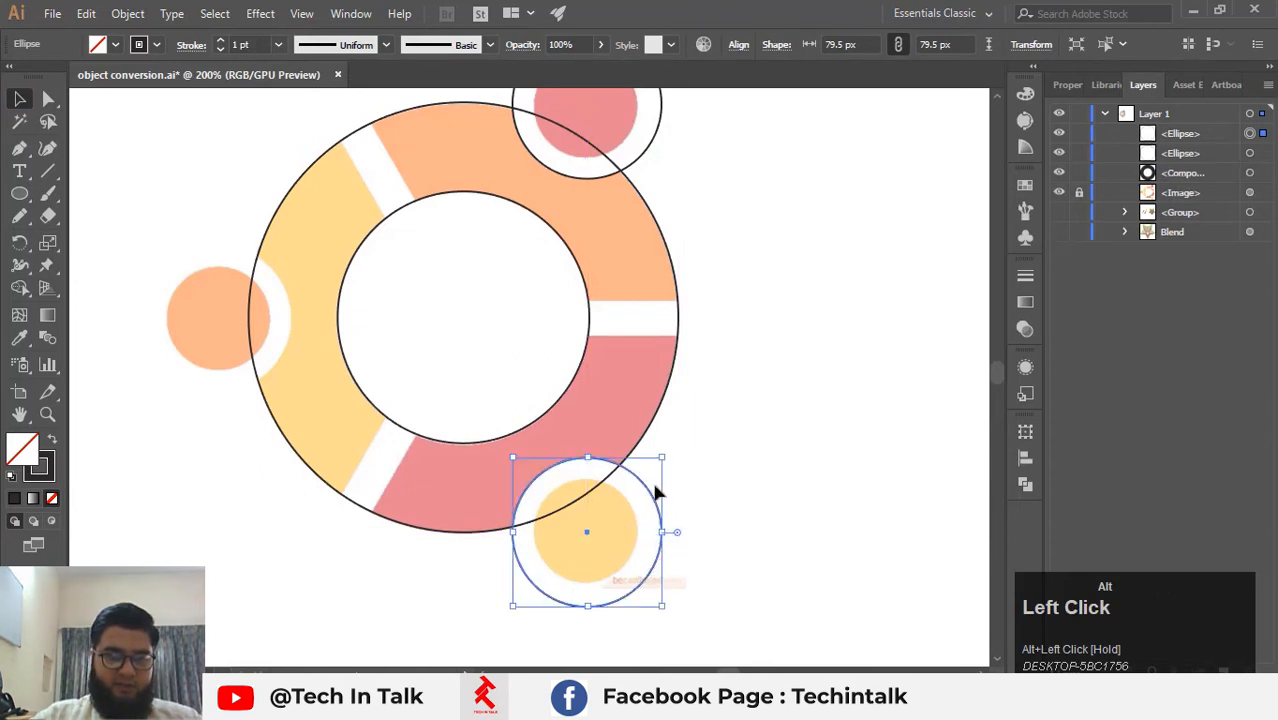
{"action": "left_click_drag", "start_coordinate": [652, 494], "coordinate": [279, 280]}
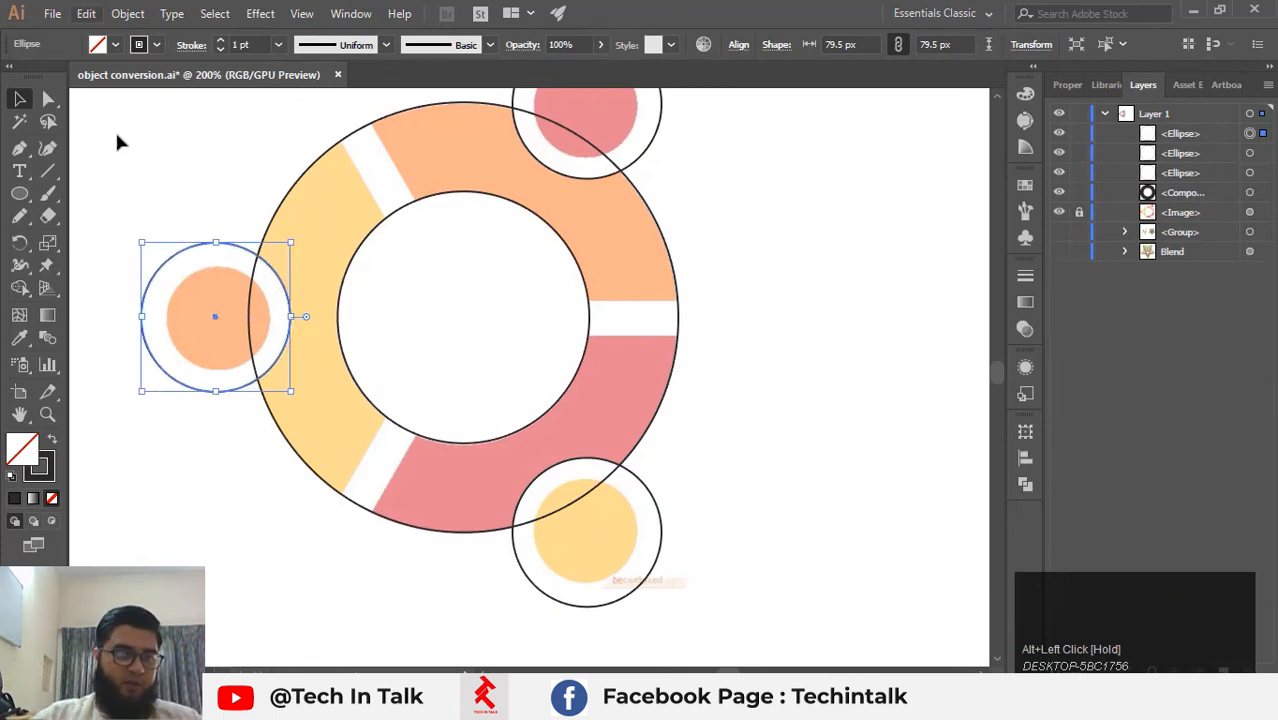
{"action": "left_click", "coordinate": [130, 198]}
Examine how closely the ring and the outer circles follow the white gaps around the reference logo's dots.
{"action": "scroll", "coordinate": [128, 200], "scroll_direction": "up", "scroll_amount": 6}
{"action": "key", "text": "space"}
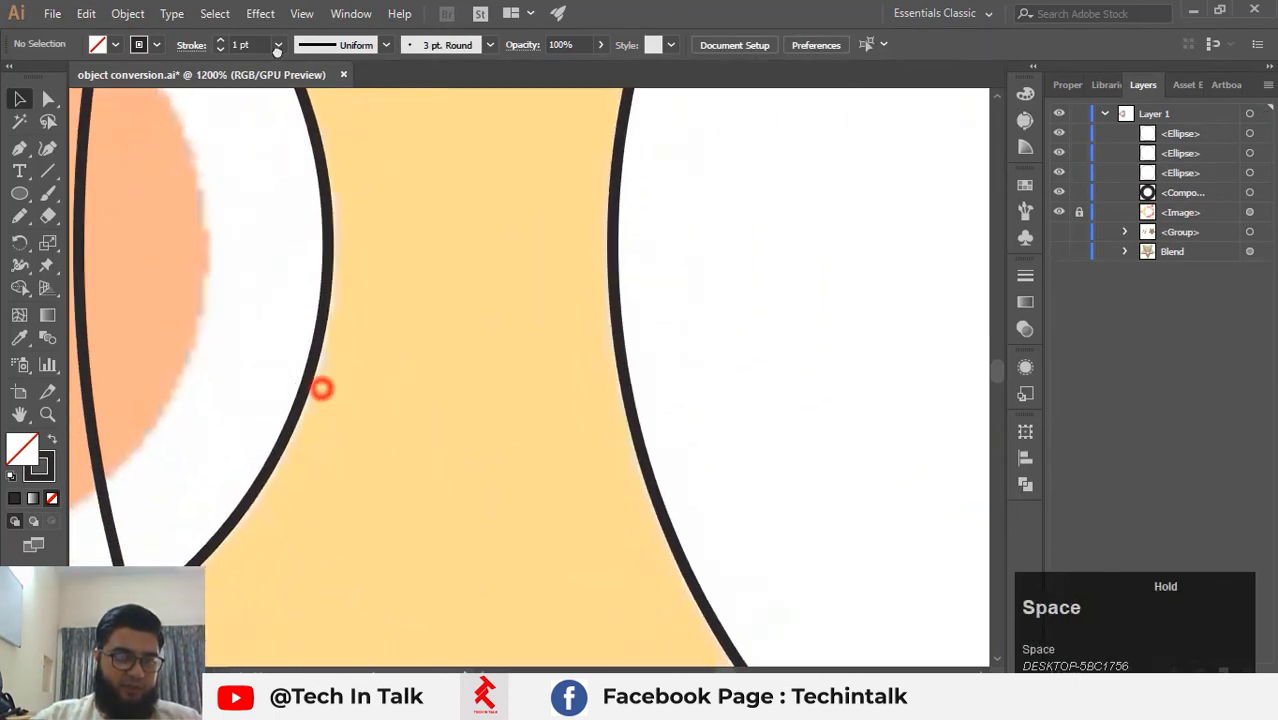
{"action": "left_click_drag", "start_coordinate": [321, 388], "coordinate": [481, 388]}
{"action": "left_click_drag", "start_coordinate": [354, 58], "coordinate": [406, 209]}
{"action": "scroll", "coordinate": [443, 222], "scroll_direction": "down", "scroll_amount": 5}
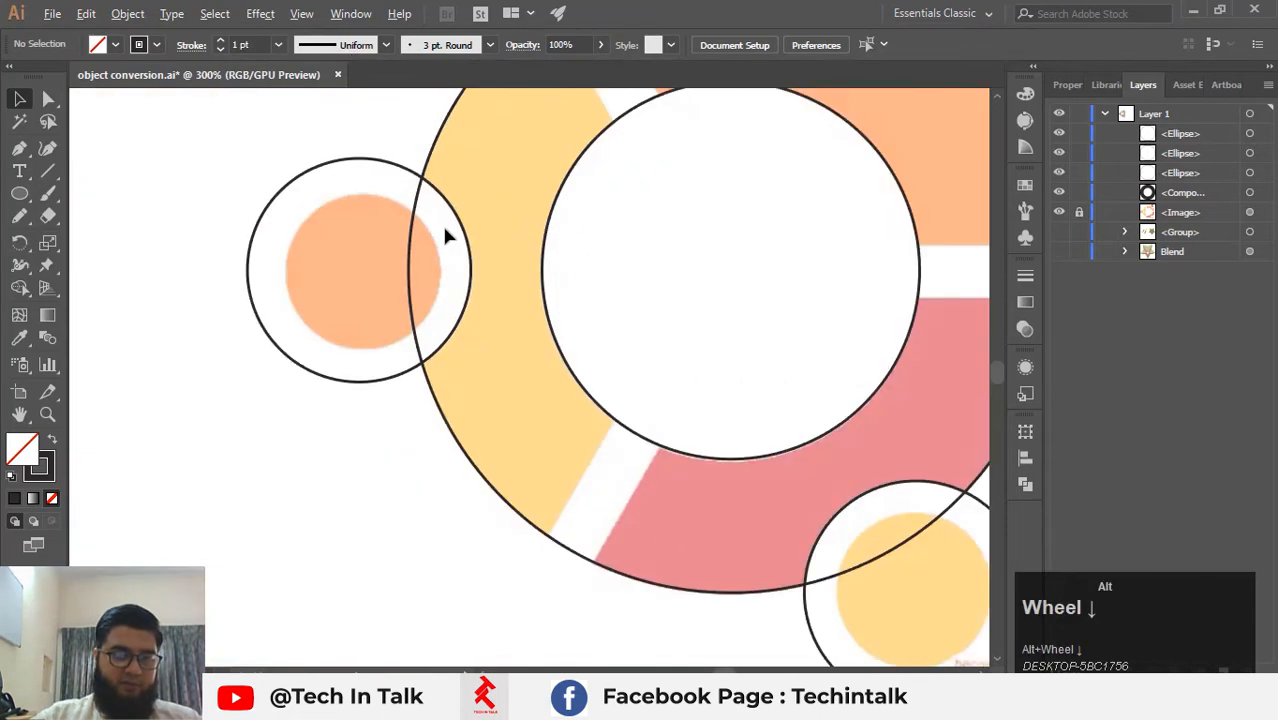
{"action": "key", "text": "space"}
{"action": "left_click_drag", "start_coordinate": [675, 216], "coordinate": [614, 286]}
{"action": "scroll", "coordinate": [646, 226], "scroll_direction": "down", "scroll_amount": 1}
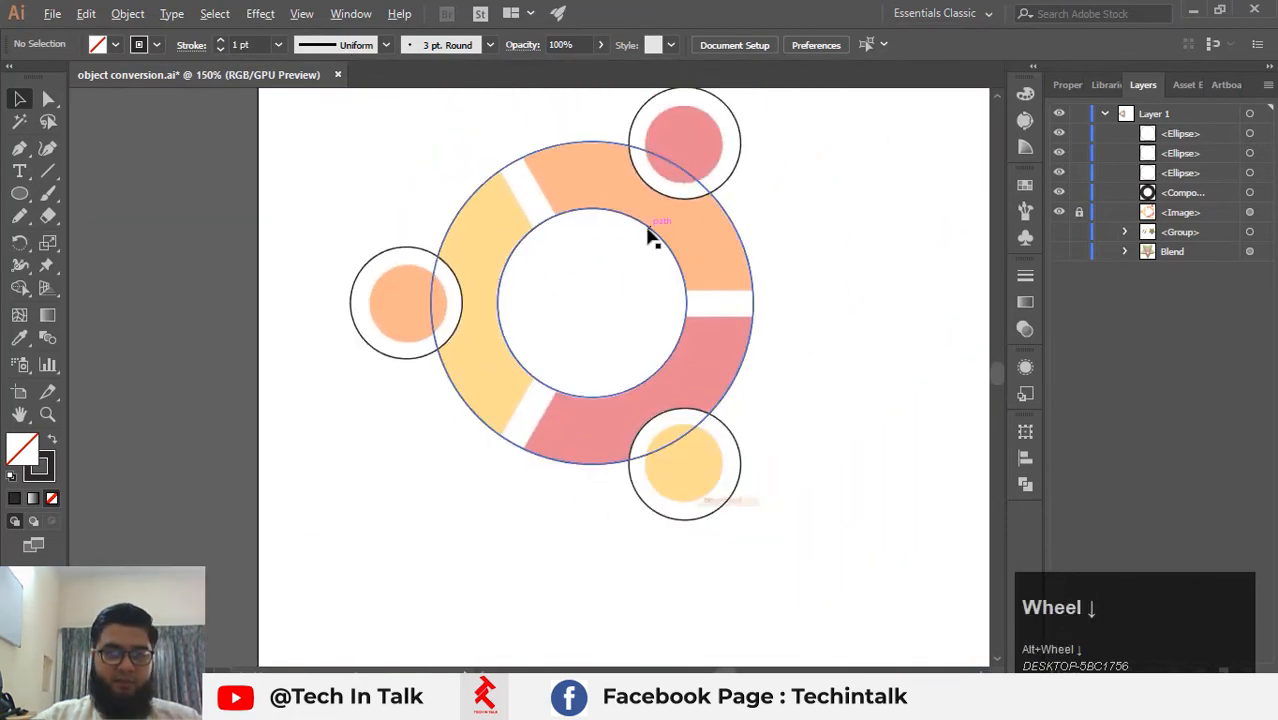
{"action": "key", "text": "space"}
{"action": "left_click_drag", "start_coordinate": [647, 226], "coordinate": [582, 278]}
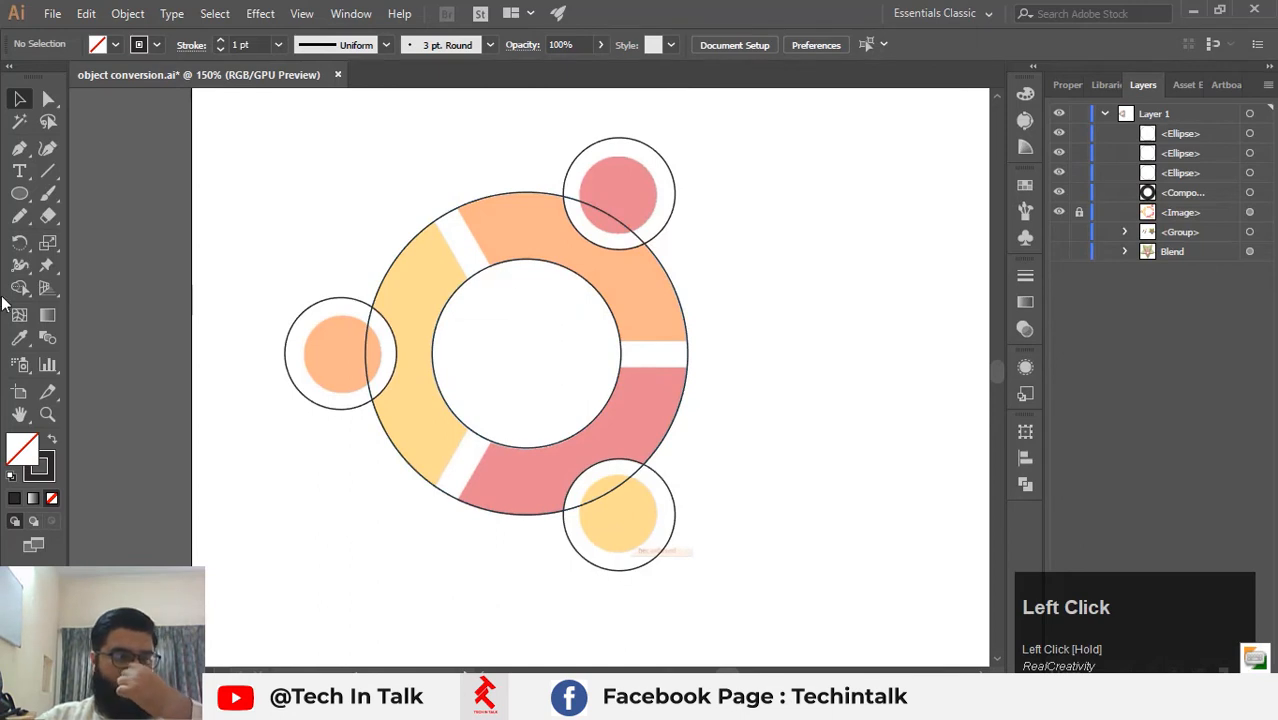
Draw a circle about 55.5 px in diameter over the upper pink dot and nudge it to fit the dot's edge.
{"action": "left_click", "coordinate": [19, 193]}
{"action": "scroll", "coordinate": [629, 201], "scroll_direction": "up", "scroll_amount": 4}
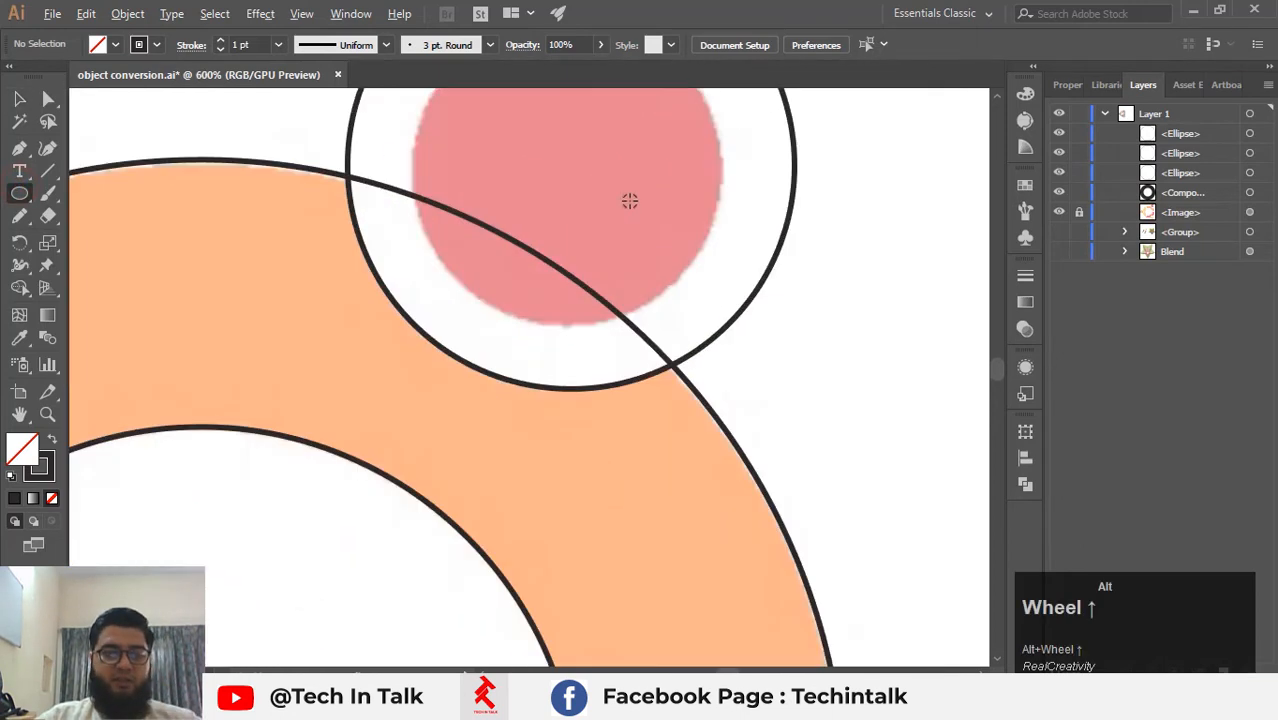
{"action": "key", "text": "space"}
{"action": "left_click_drag", "start_coordinate": [588, 178], "coordinate": [693, 410]}
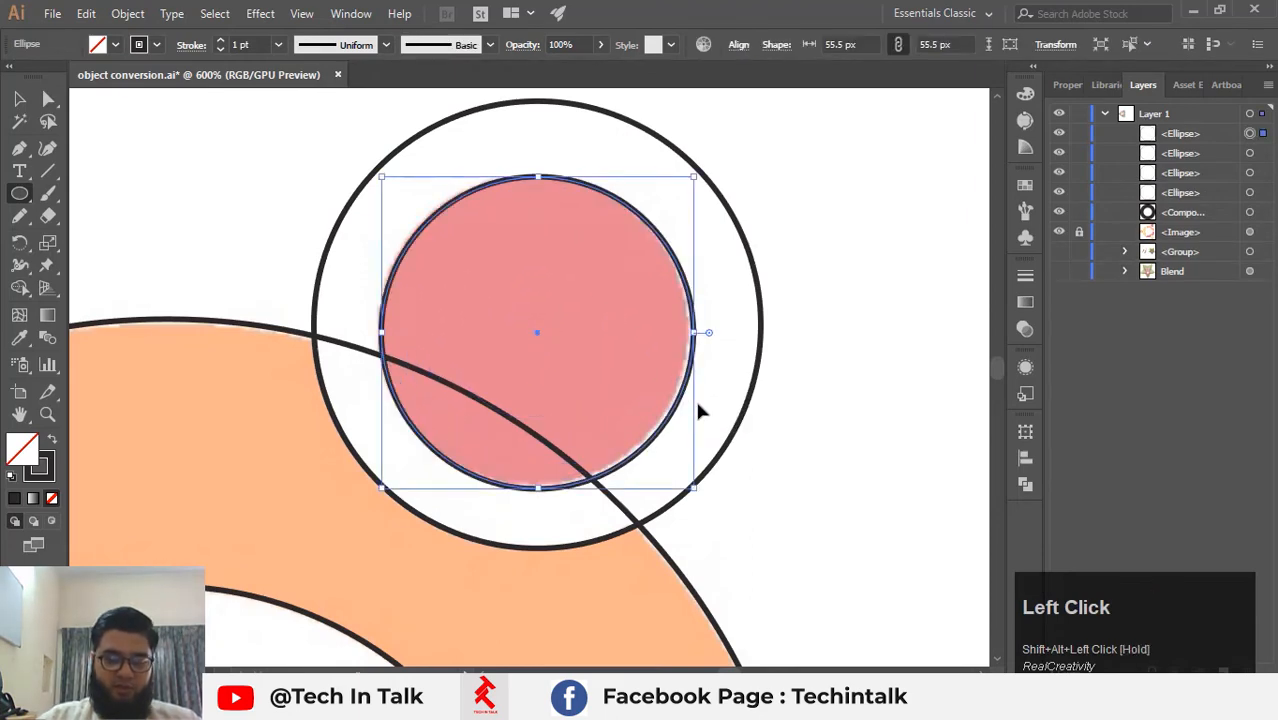
{"action": "key", "text": "Left"}
{"action": "key", "text": "Up"}
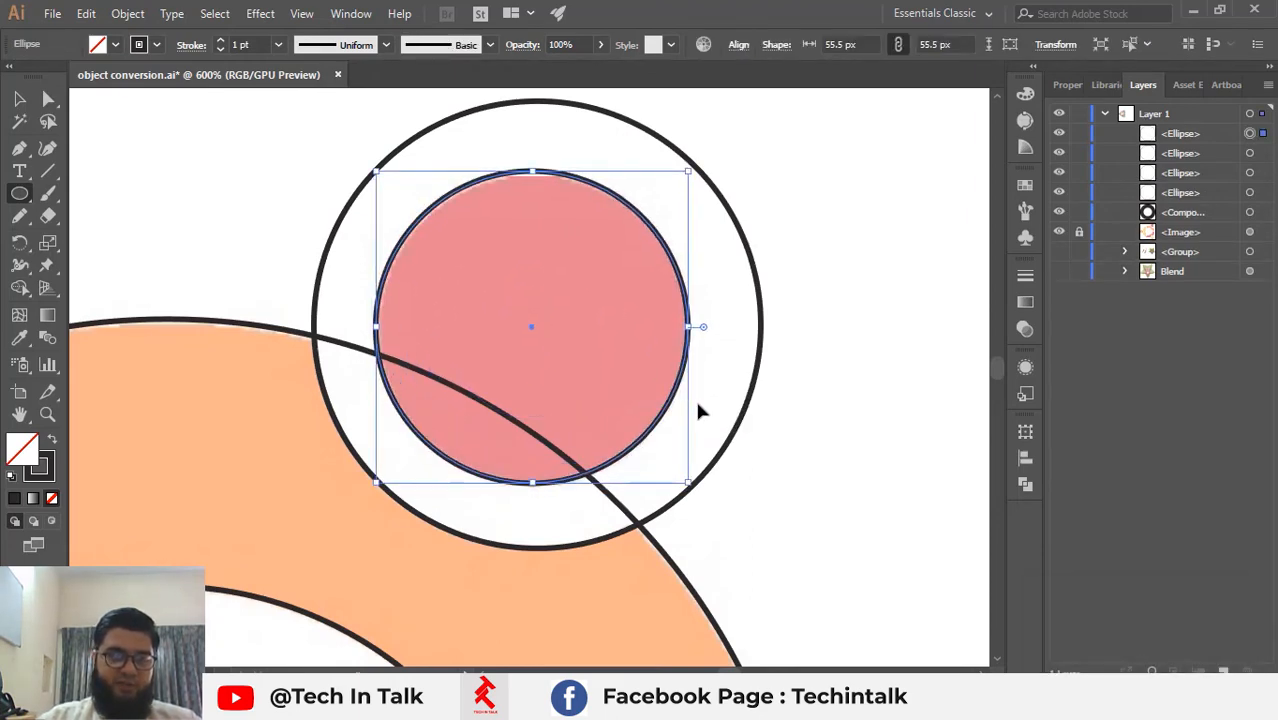
{"action": "key", "text": "Up"}
{"action": "key", "text": "Right"}
{"action": "key", "text": "Down"}
{"action": "key", "text": "Left"}
{"action": "key", "text": "Up"}
{"action": "key", "text": "Right"}
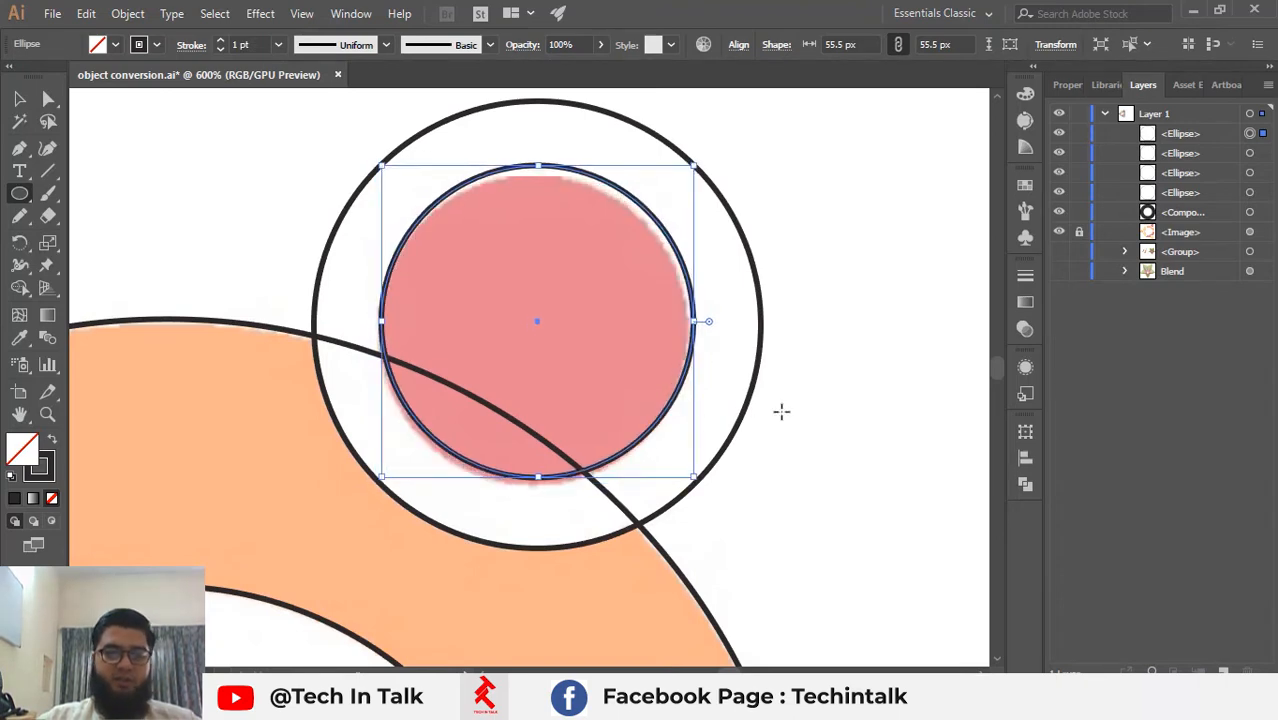
Place copies of the 55.5 px dot circle over the left orange dot and the lower yellow dot.
{"action": "scroll", "coordinate": [782, 408], "scroll_direction": "down", "scroll_amount": 4}
{"action": "left_click_drag", "start_coordinate": [756, 440], "coordinate": [550, 200]}
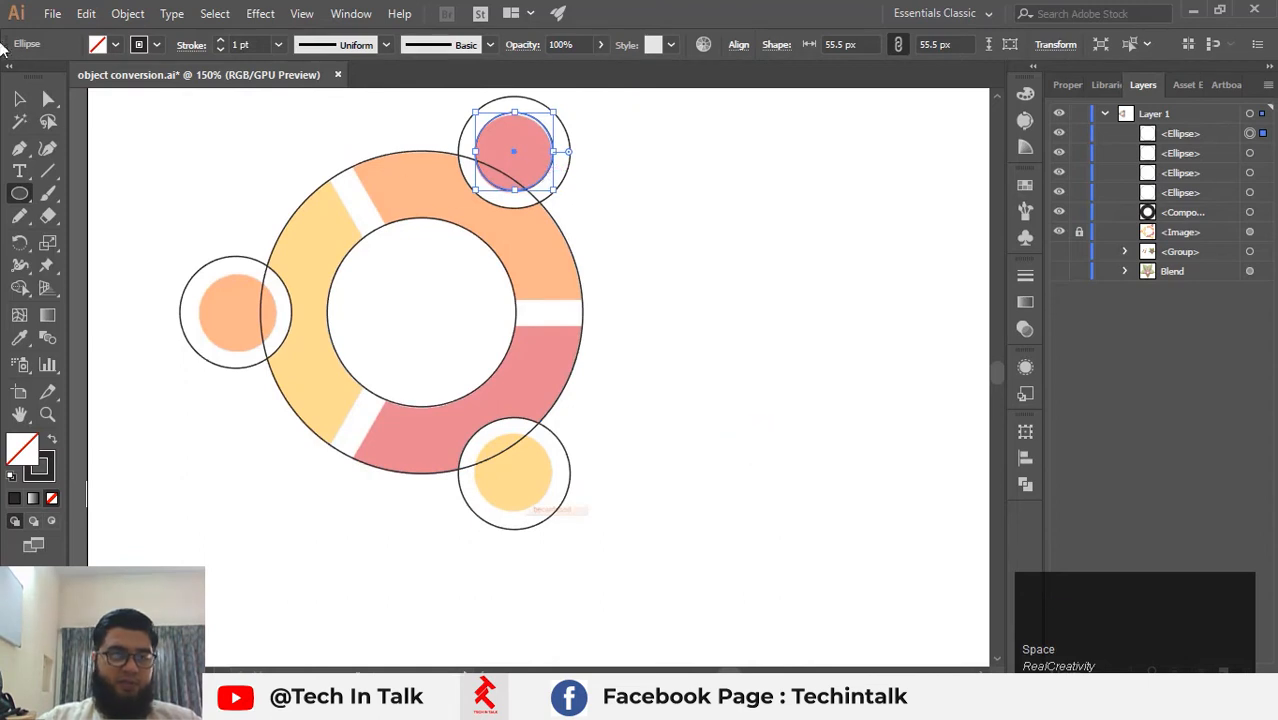
{"action": "left_click", "coordinate": [19, 101]}
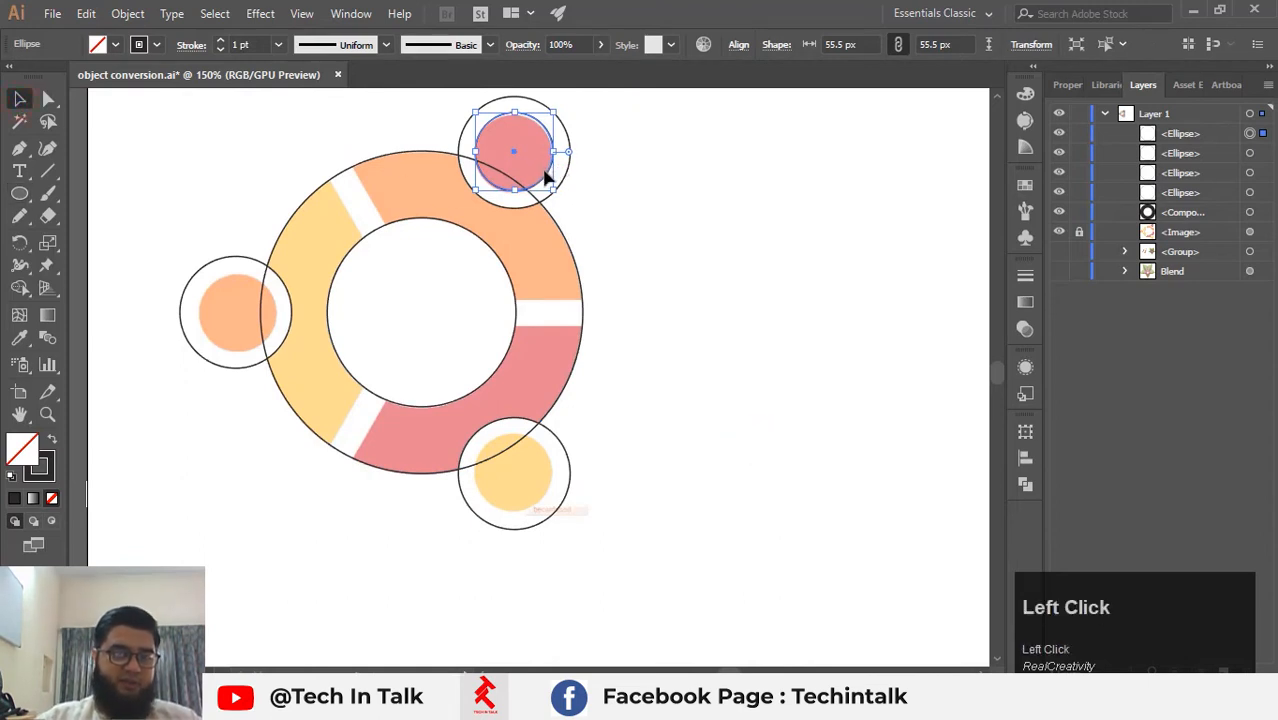
{"action": "left_click", "coordinate": [17, 97]}
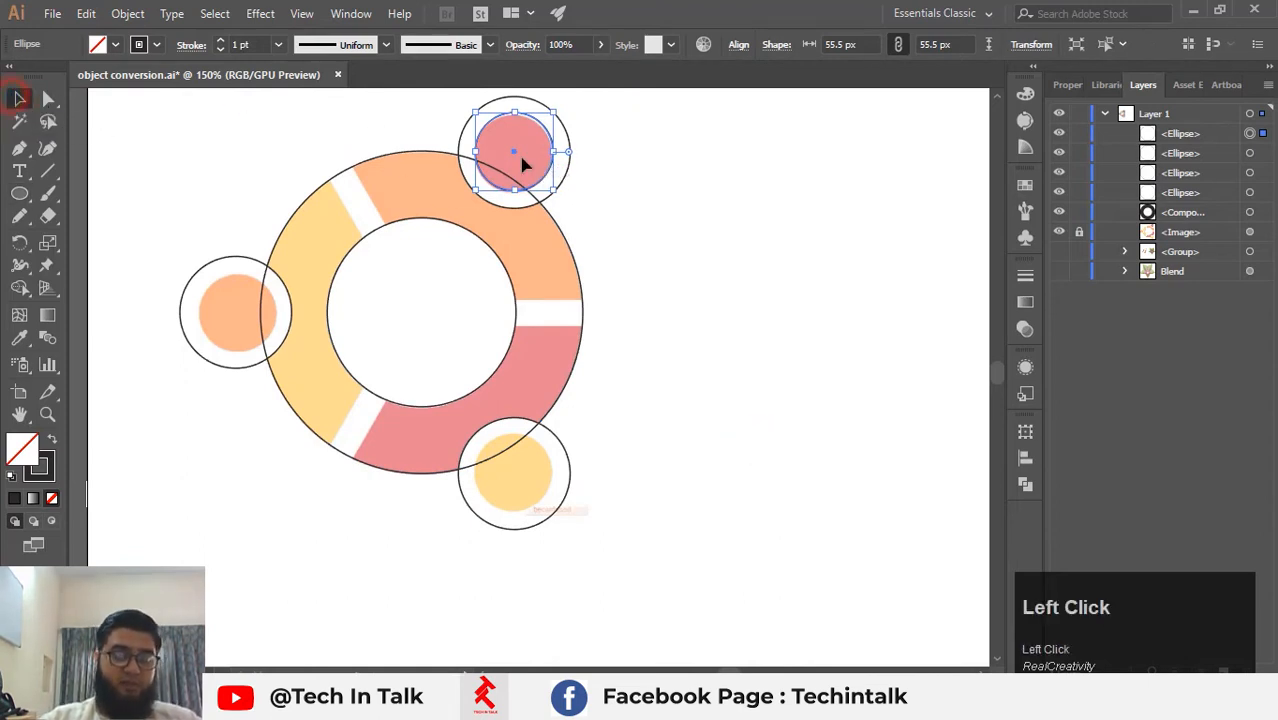
{"action": "left_click_drag", "start_coordinate": [549, 178], "coordinate": [265, 291]}
{"action": "left_click", "coordinate": [637, 254]}
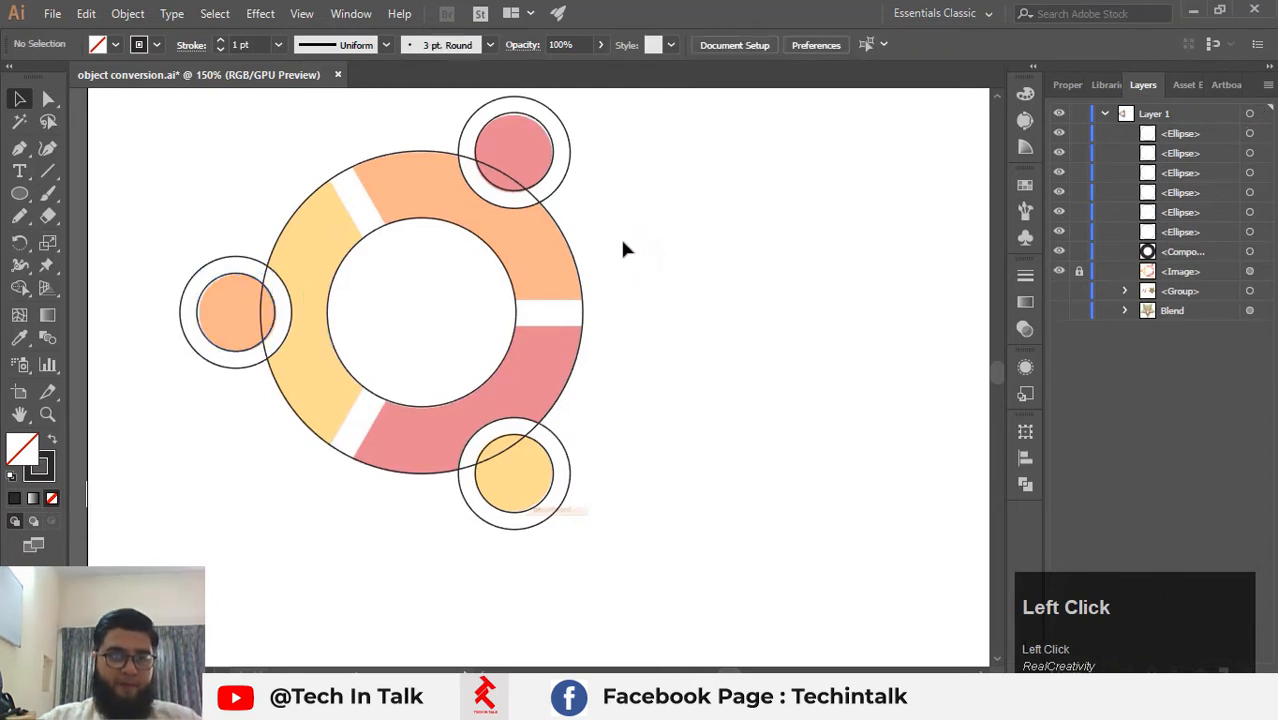
Select the ring together with the inner and outer circles around the left orange dot.
{"action": "scroll", "coordinate": [764, 256], "scroll_direction": "up", "scroll_amount": 1}
{"action": "scroll", "coordinate": [764, 256], "scroll_direction": "up", "scroll_amount": 1, "text": "alt"}
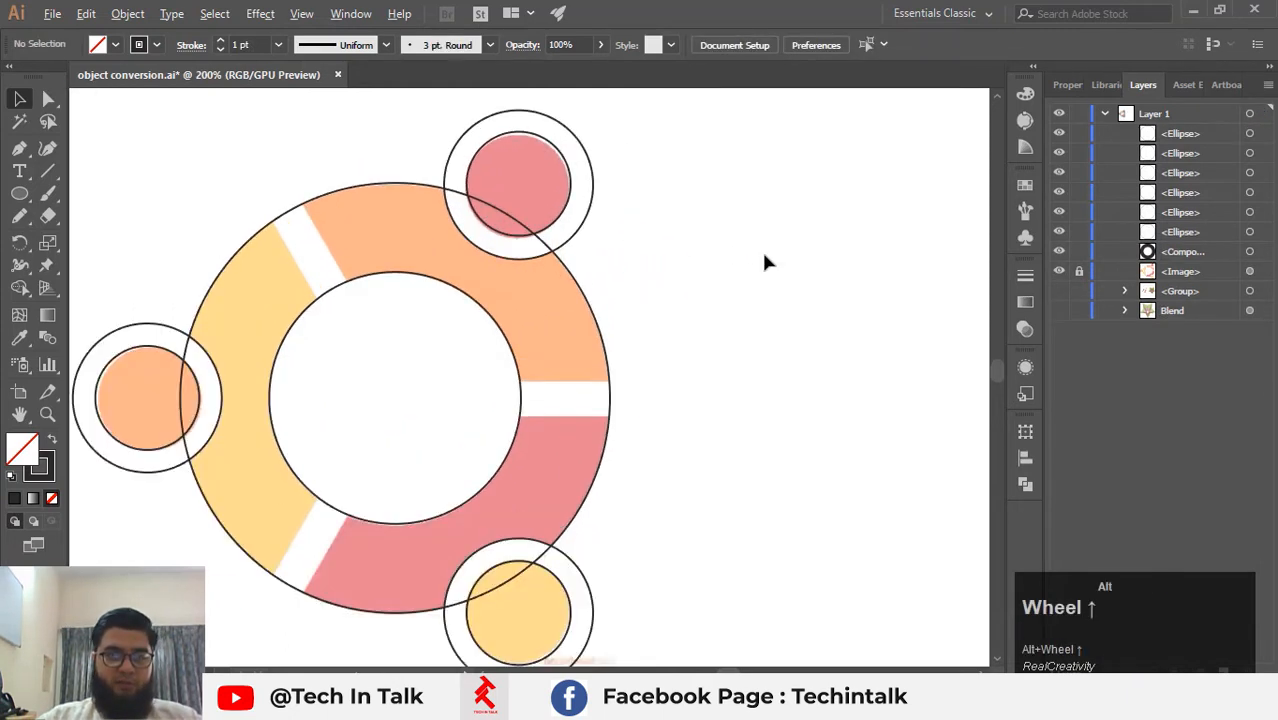
{"action": "scroll", "coordinate": [764, 262], "scroll_direction": "down", "scroll_amount": 1, "text": "alt"}
{"action": "left_click", "coordinate": [224, 148]}
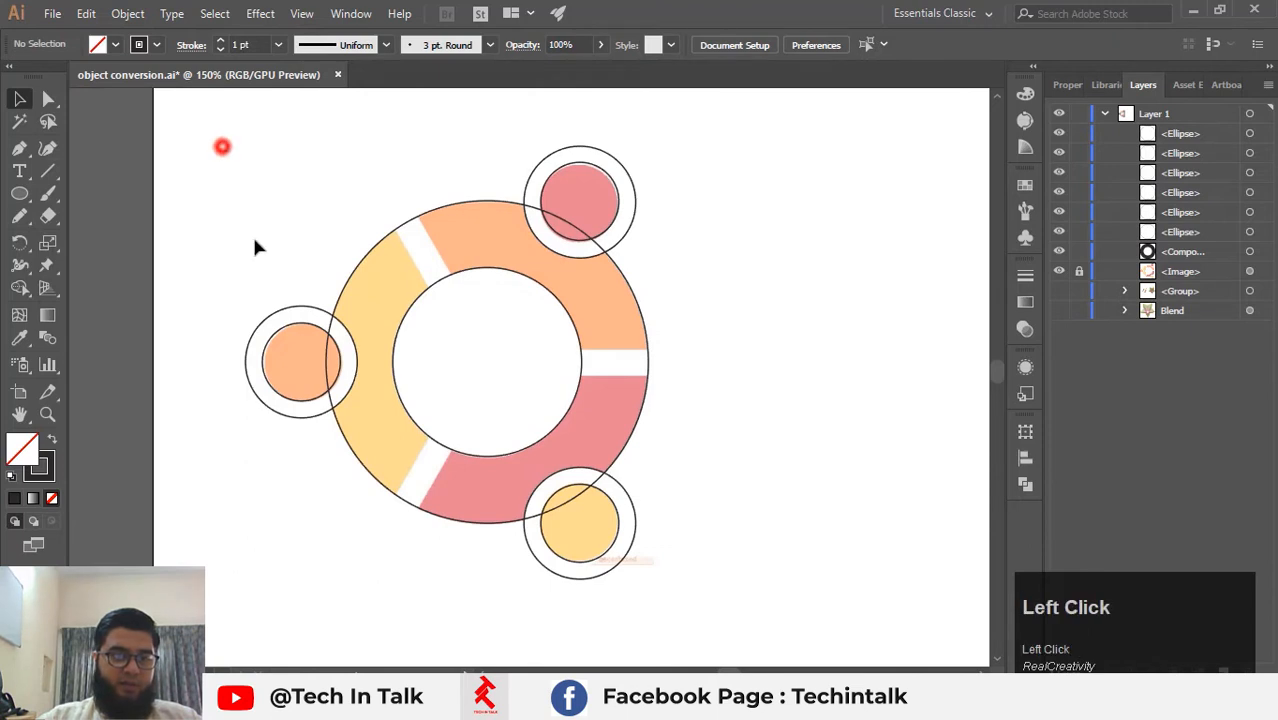
{"action": "key", "text": "space"}
{"action": "left_click_drag", "start_coordinate": [327, 342], "coordinate": [465, 277]}
{"action": "scroll", "coordinate": [463, 281], "scroll_direction": "up", "scroll_amount": 2, "text": "alt"}
{"action": "left_click_drag", "start_coordinate": [265, 163], "coordinate": [680, 445]}
{"action": "scroll", "coordinate": [620, 309], "scroll_direction": "up", "scroll_amount": 1}
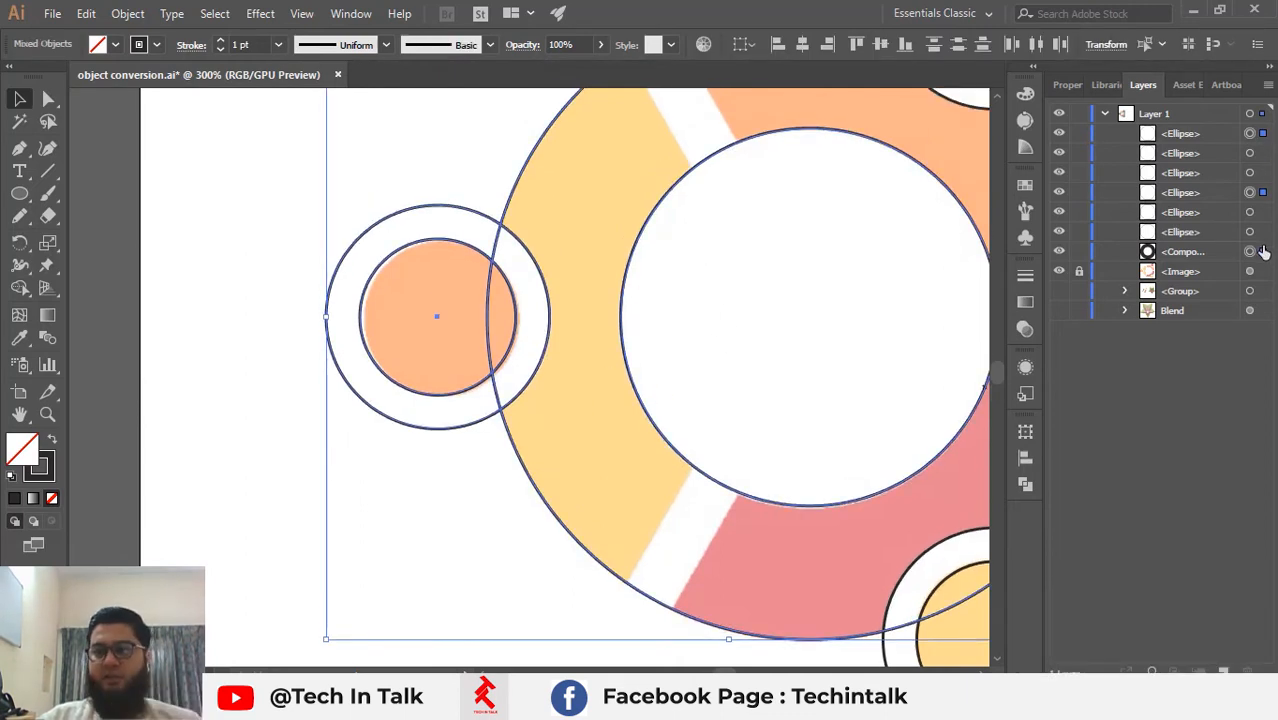
{"action": "left_click_drag", "start_coordinate": [802, 262], "coordinate": [883, 281]}
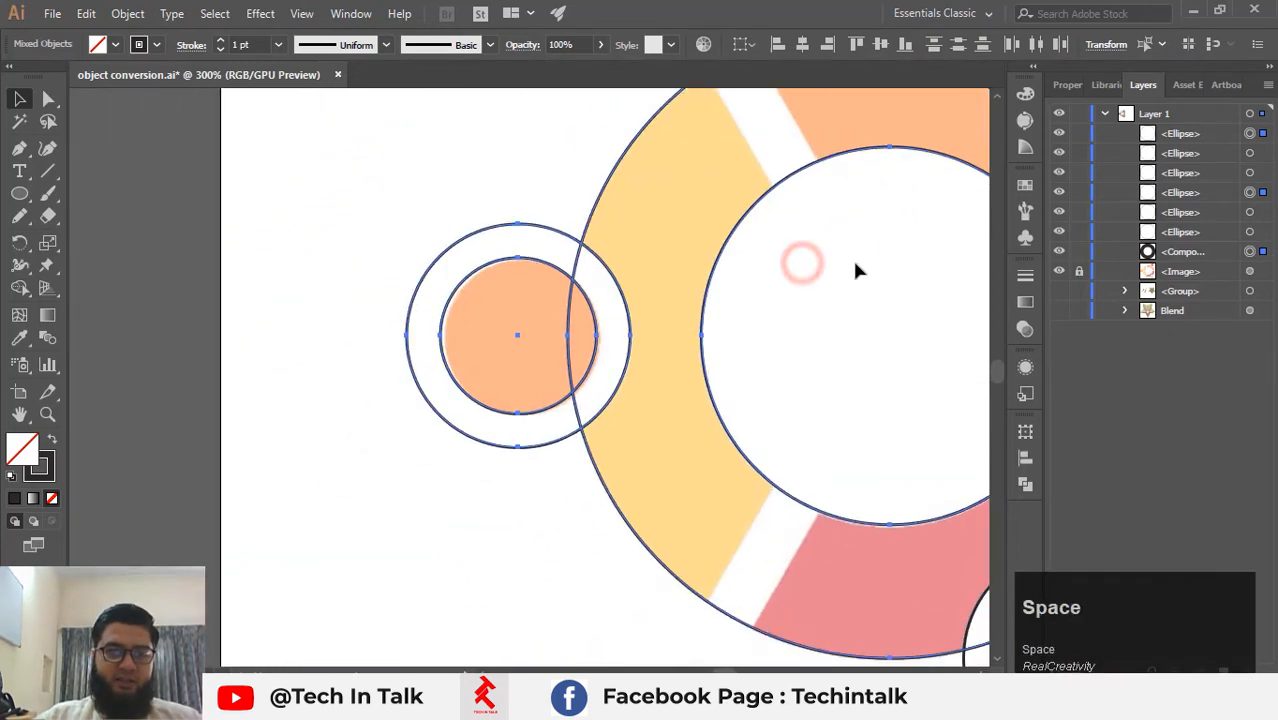
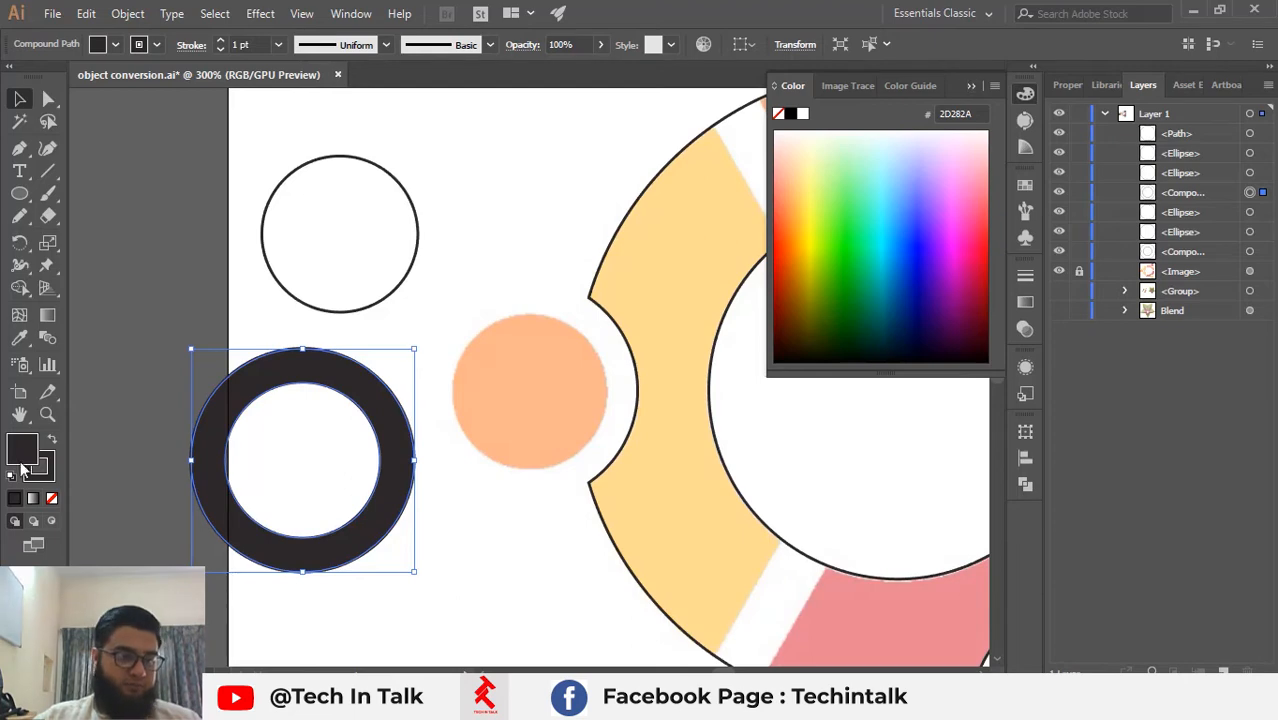
Undo the moves that pulled the inner circle and the gap band away from the left orange dot, then clear the selection.
{"action": "left_click", "coordinate": [52, 498]}
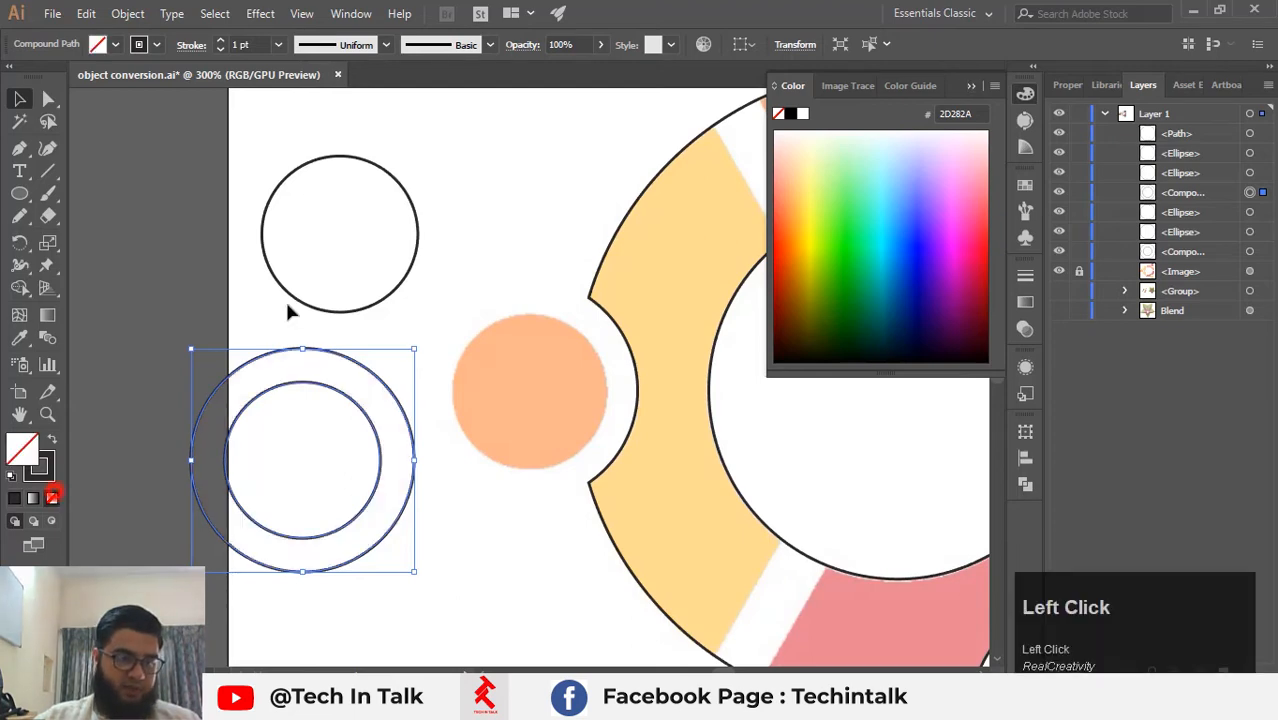
{"action": "left_click", "coordinate": [977, 88]}
{"action": "key", "text": "ctrl+z"}
{"action": "key", "text": "ctrl+z"}
{"action": "key", "text": "ctrl+z"}
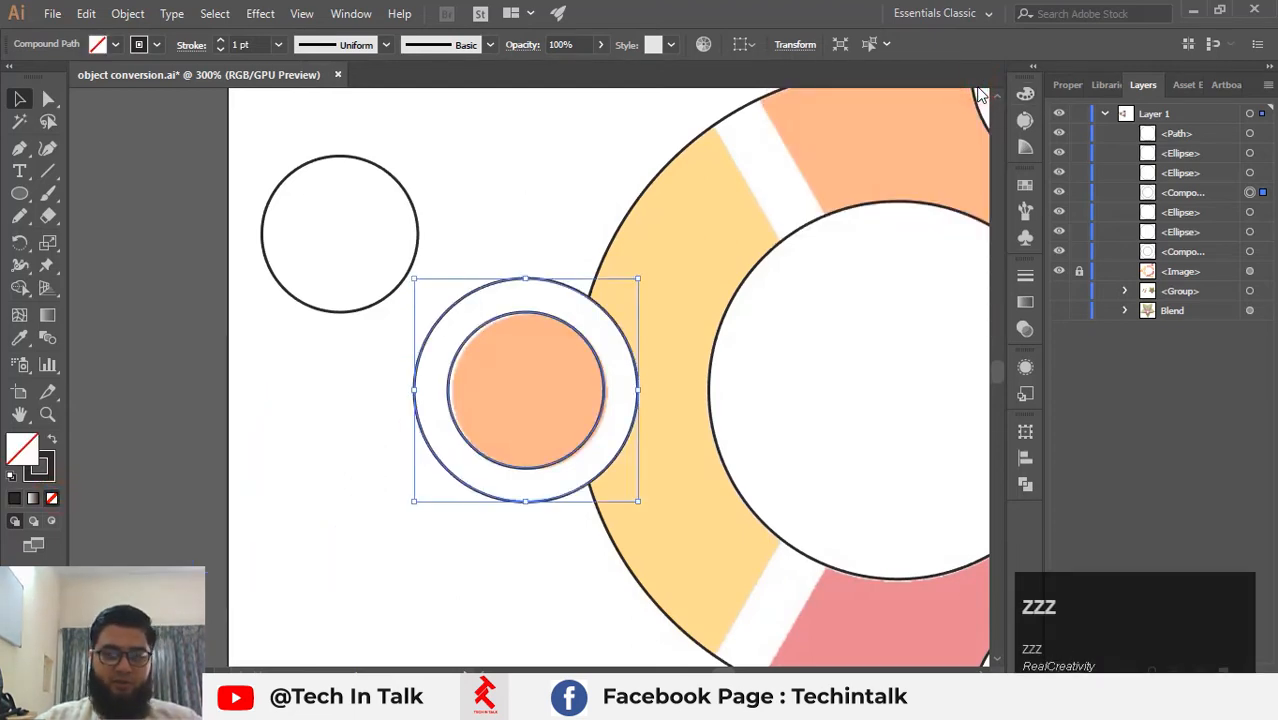
{"action": "key", "text": "ctrl+z"}
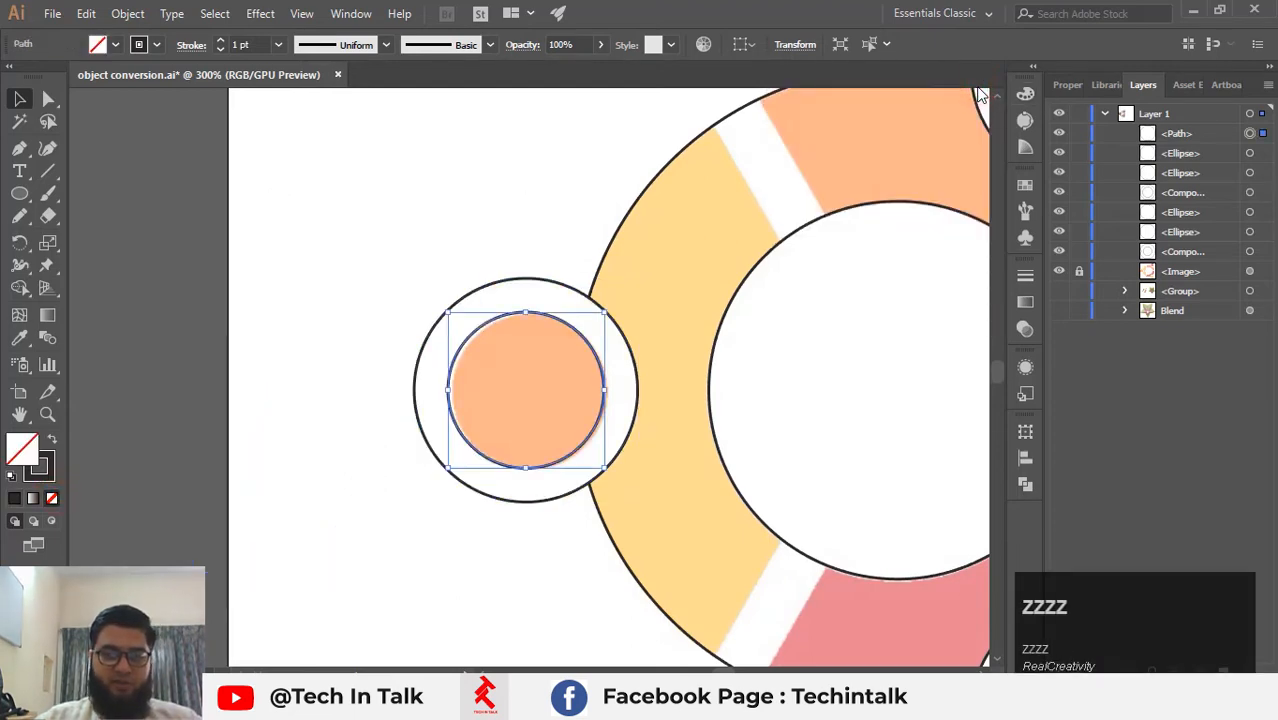
{"action": "left_click", "coordinate": [580, 213]}
With the Shape Builder, merge the ring-split pieces of the upper pink dot's disc and those of the gap band around it.
{"action": "left_click_drag", "start_coordinate": [759, 280], "coordinate": [549, 197]}
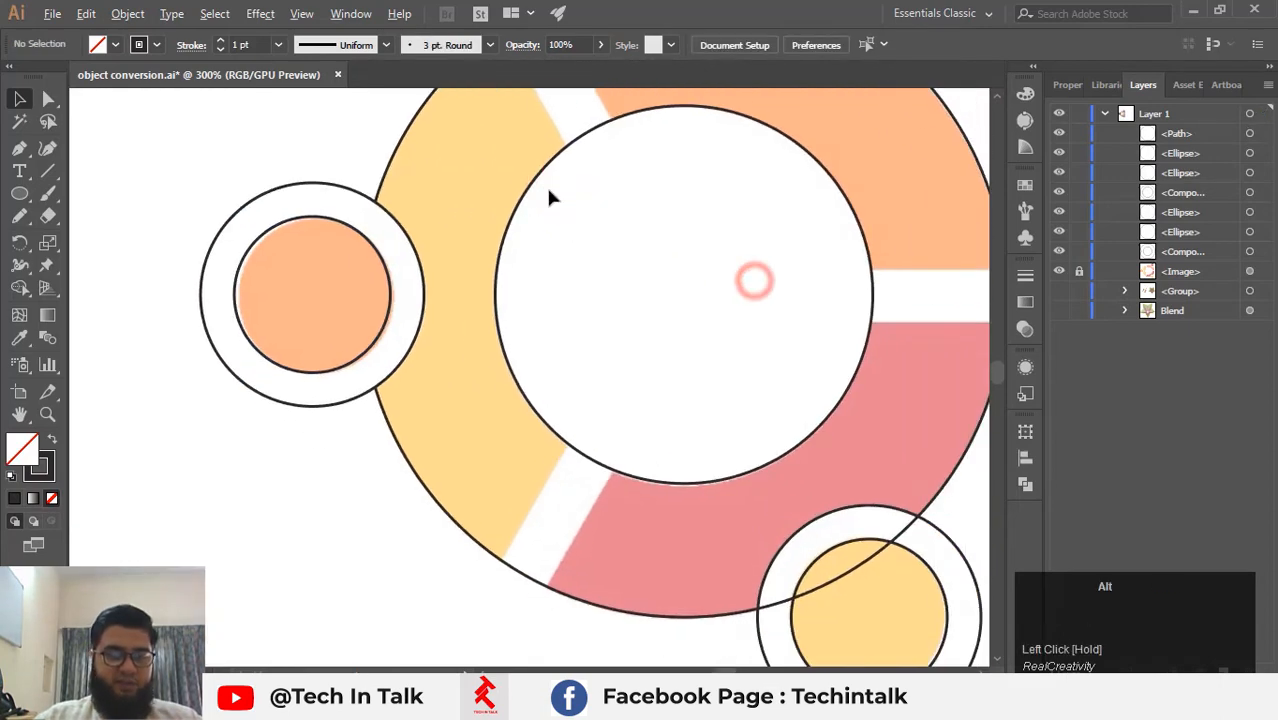
{"action": "scroll", "coordinate": [549, 197], "scroll_direction": "down", "scroll_amount": 2}
{"action": "left_click_drag", "start_coordinate": [673, 274], "coordinate": [559, 414]}
{"action": "scroll", "coordinate": [636, 134], "scroll_direction": "up", "scroll_amount": 3}
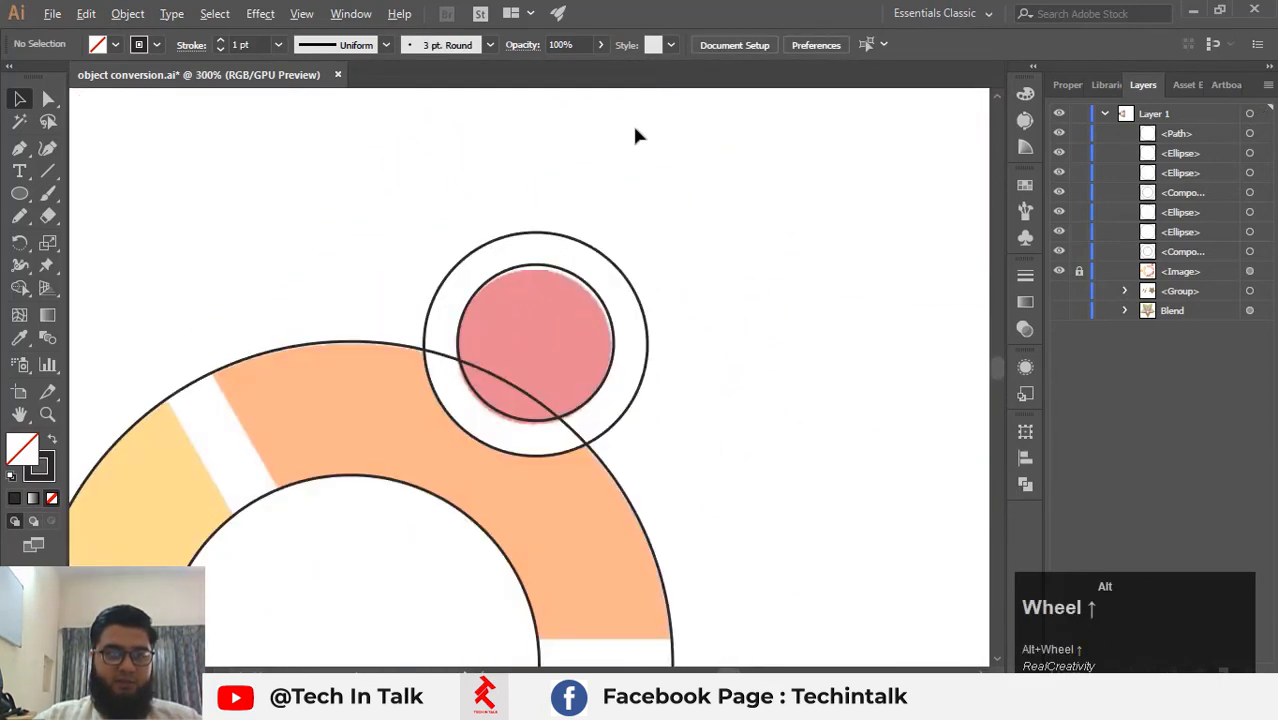
{"action": "left_click_drag", "start_coordinate": [419, 191], "coordinate": [703, 481]}
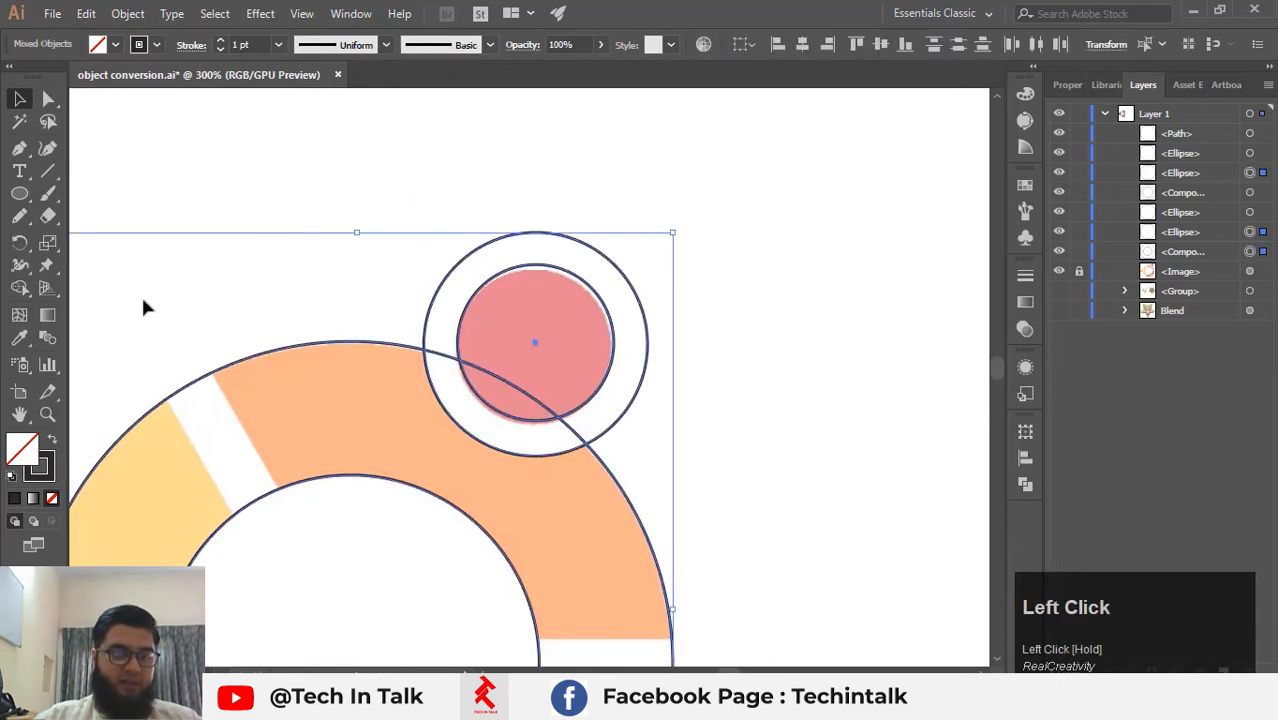
{"action": "left_click", "coordinate": [22, 288]}
{"action": "scroll", "coordinate": [487, 302], "scroll_direction": "up", "scroll_amount": 2}
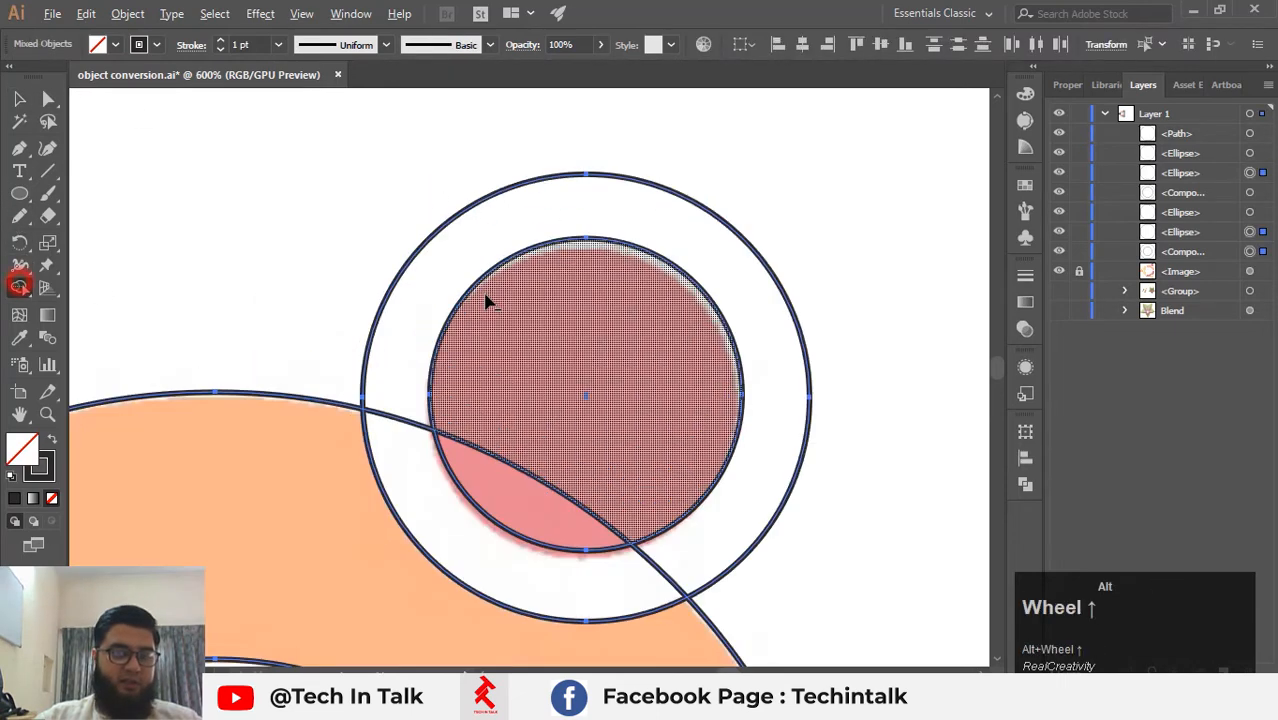
{"action": "left_click", "coordinate": [540, 320]}
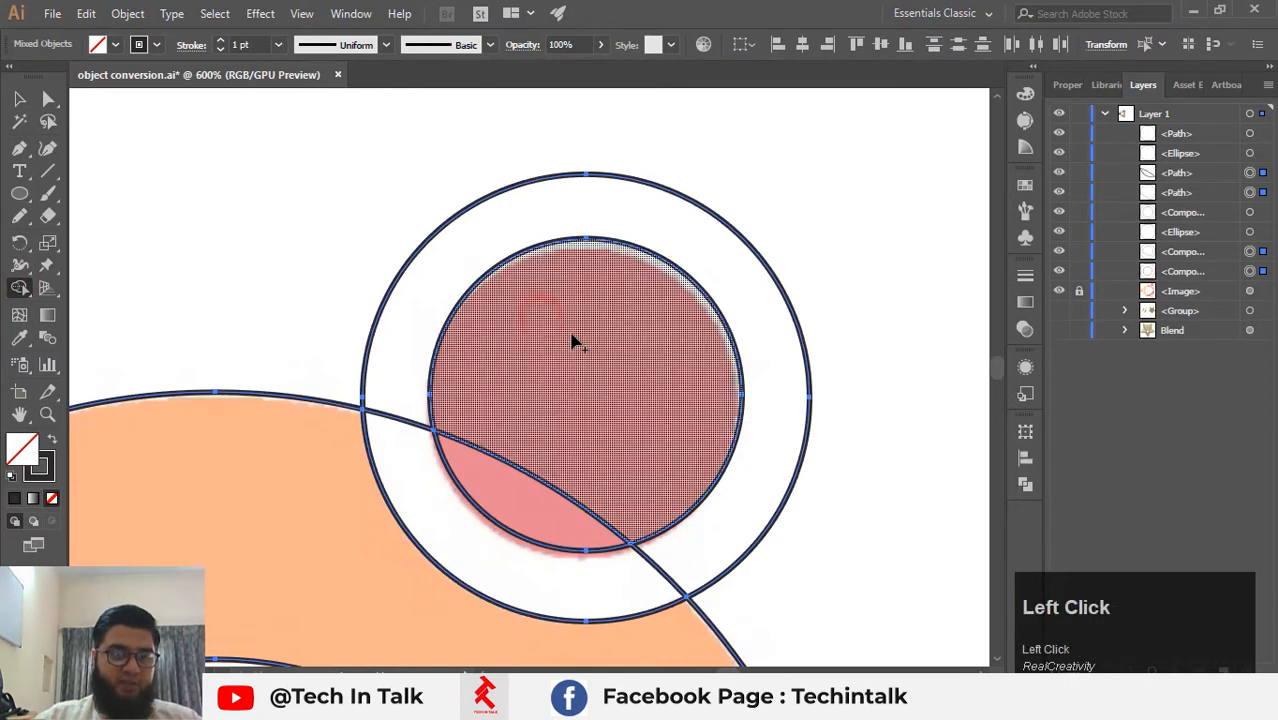
{"action": "left_click", "coordinate": [498, 427]}
{"action": "left_click_drag", "start_coordinate": [502, 468], "coordinate": [513, 500]}
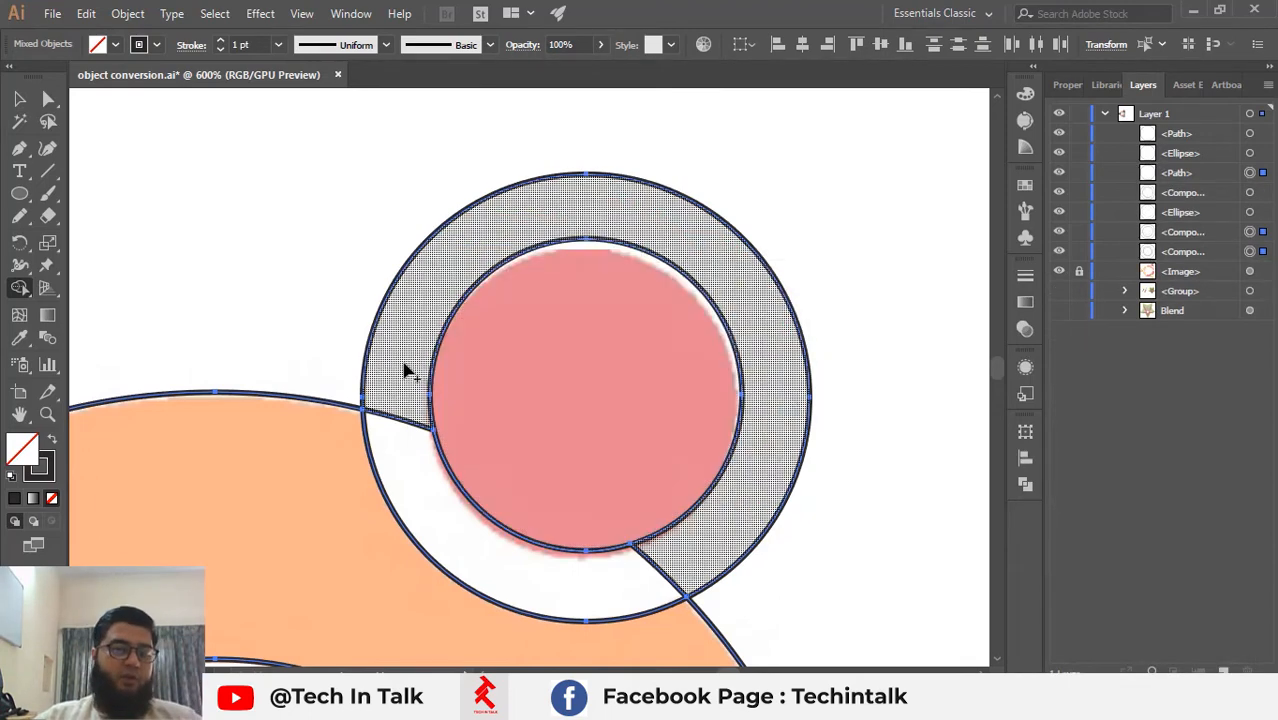
{"action": "left_click", "coordinate": [400, 364]}
{"action": "left_click_drag", "start_coordinate": [400, 403], "coordinate": [404, 429]}
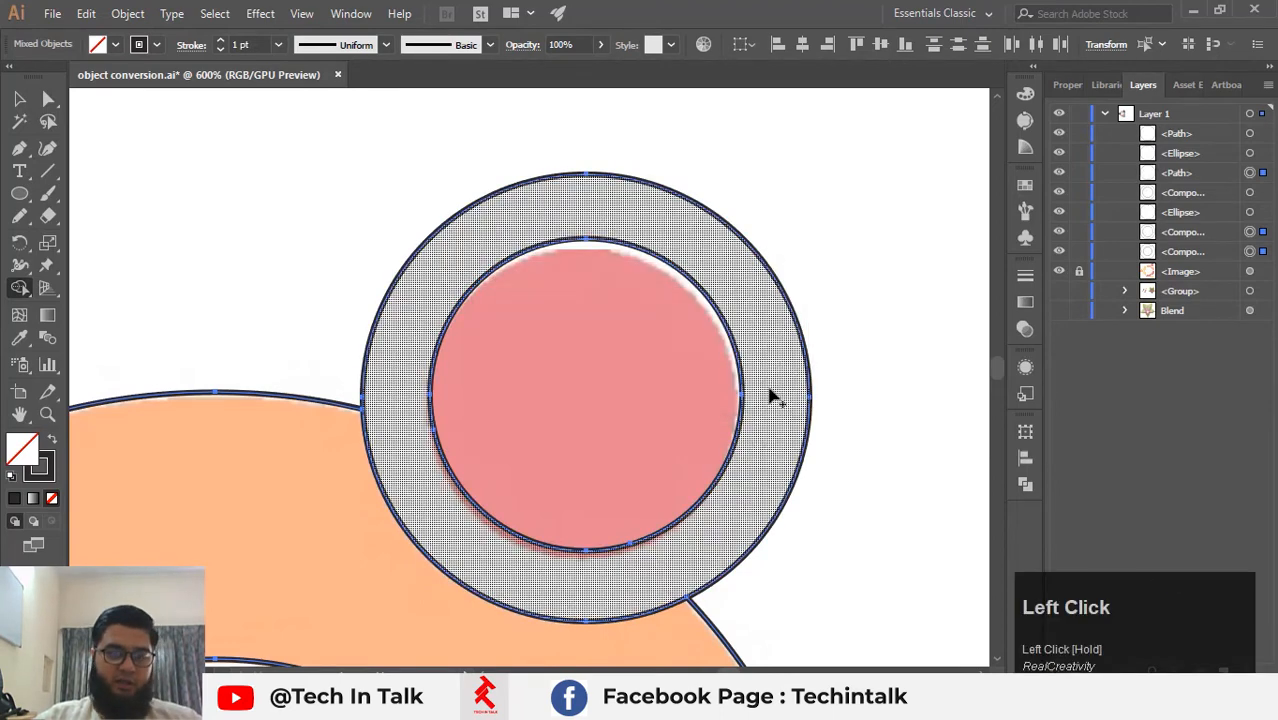
With the Shape Builder, merge the ring-split pieces of the lower yellow dot's disc and those of its gap band.
{"action": "scroll", "coordinate": [765, 494], "scroll_direction": "down", "scroll_amount": 2}
{"action": "left_click_drag", "start_coordinate": [748, 508], "coordinate": [451, 139]}
{"action": "left_click", "coordinate": [28, 103]}
{"action": "left_click_drag", "start_coordinate": [442, 487], "coordinate": [557, 264]}
{"action": "scroll", "coordinate": [619, 397], "scroll_direction": "up", "scroll_amount": 3}
{"action": "left_click_drag", "start_coordinate": [838, 338], "coordinate": [185, 400]}
{"action": "scroll", "coordinate": [414, 320], "scroll_direction": "down", "scroll_amount": 3}
{"action": "left_click", "coordinate": [740, 230]}
{"action": "left_click_drag", "start_coordinate": [587, 231], "coordinate": [283, 421]}
{"action": "left_click_drag", "start_coordinate": [302, 365], "coordinate": [466, 377]}
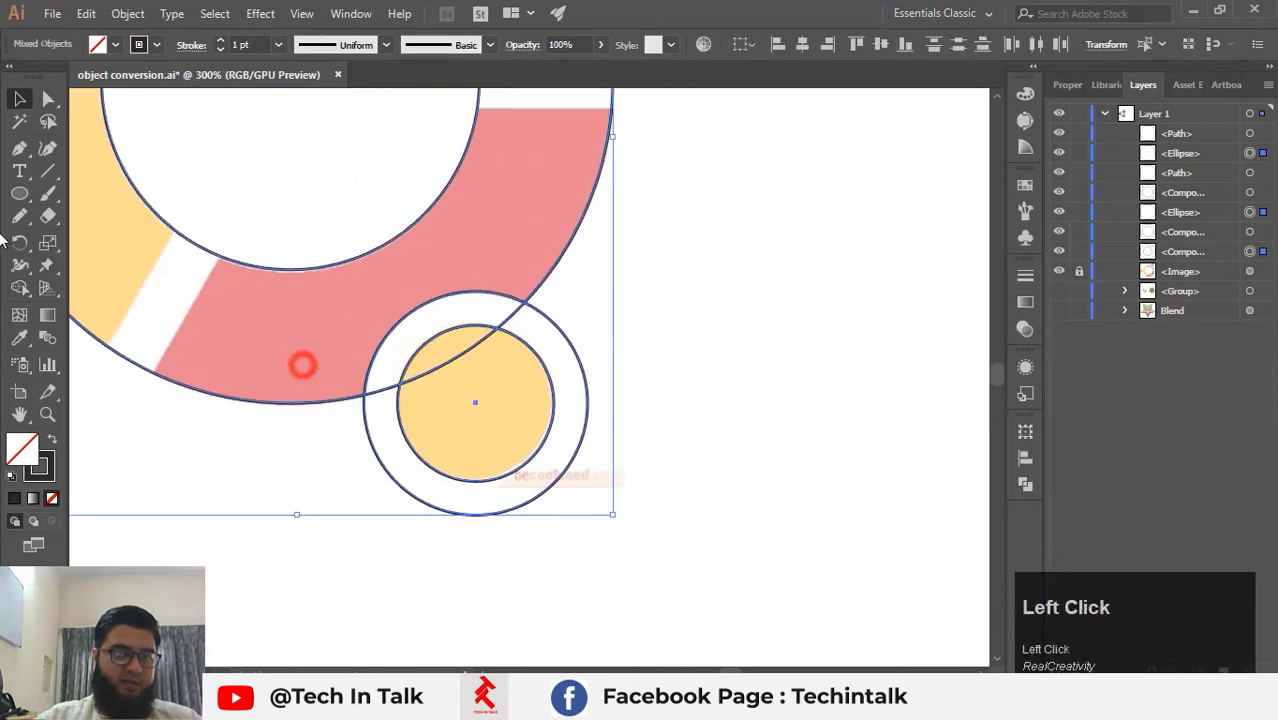
{"action": "left_click", "coordinate": [19, 289]}
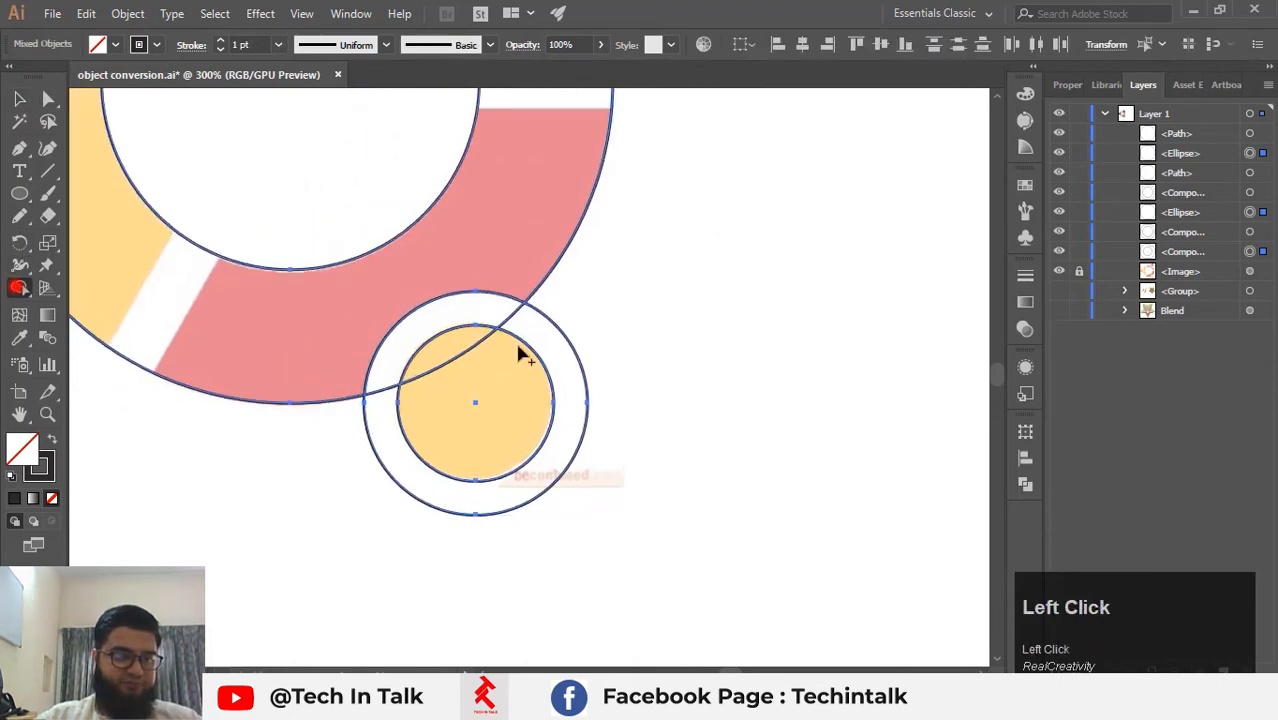
{"action": "scroll", "coordinate": [537, 345], "scroll_direction": "up", "scroll_amount": 3}
{"action": "mouse_move", "coordinate": [444, 411]}
{"action": "left_mouse_down"}
{"action": "mouse_move", "coordinate": [373, 346]}
{"action": "mouse_move", "coordinate": [324, 352]}
{"action": "left_mouse_up"}
{"action": "mouse_move", "coordinate": [542, 351]}
{"action": "left_mouse_down"}
{"action": "mouse_move", "coordinate": [528, 322]}
{"action": "mouse_move", "coordinate": [416, 271]}
{"action": "mouse_move", "coordinate": [430, 268]}
{"action": "left_mouse_up"}
{"action": "scroll", "coordinate": [659, 254], "scroll_direction": "down", "scroll_amount": 3}
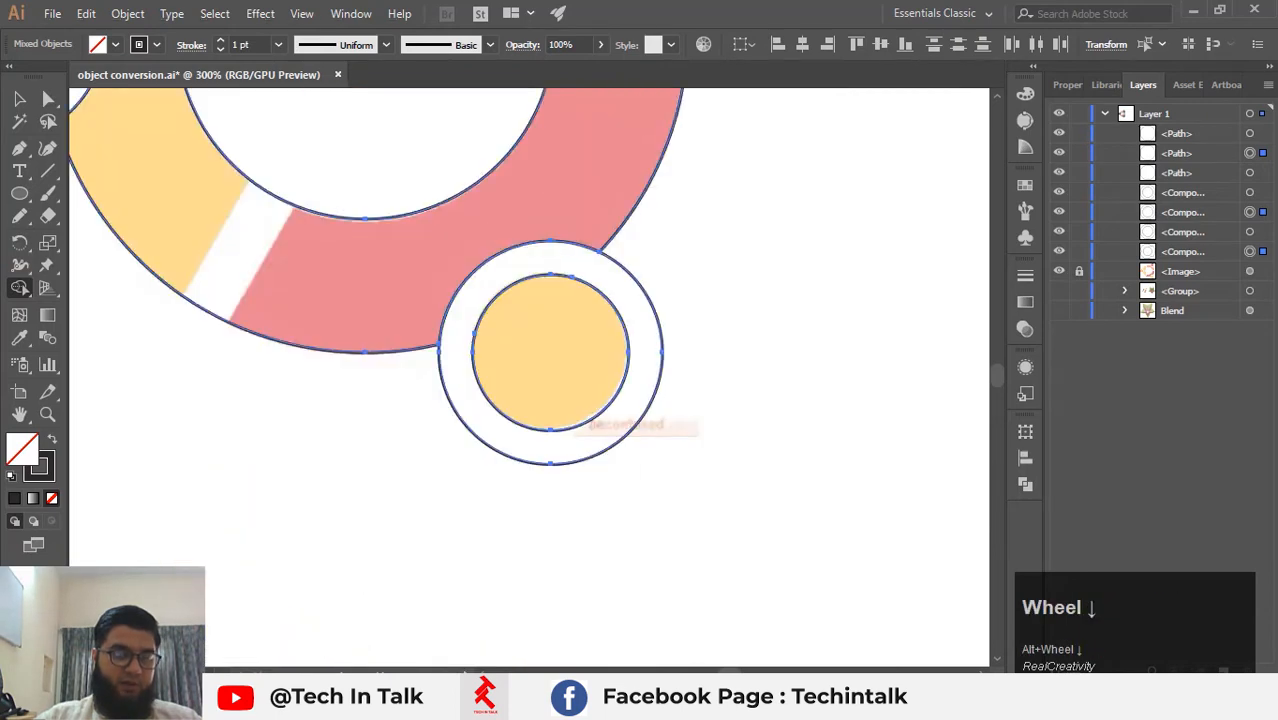
{"action": "left_click", "coordinate": [19, 98]}
{"action": "left_click", "coordinate": [334, 405]}
Examine the merged outlines across the whole logo and up close around the upper pink dot.
{"action": "scroll", "coordinate": [334, 405], "scroll_direction": "down", "scroll_amount": 1}
{"action": "scroll", "coordinate": [334, 405], "scroll_direction": "down", "scroll_amount": 1}
{"action": "key", "text": "space"}
{"action": "left_click_drag", "start_coordinate": [394, 334], "coordinate": [437, 439]}
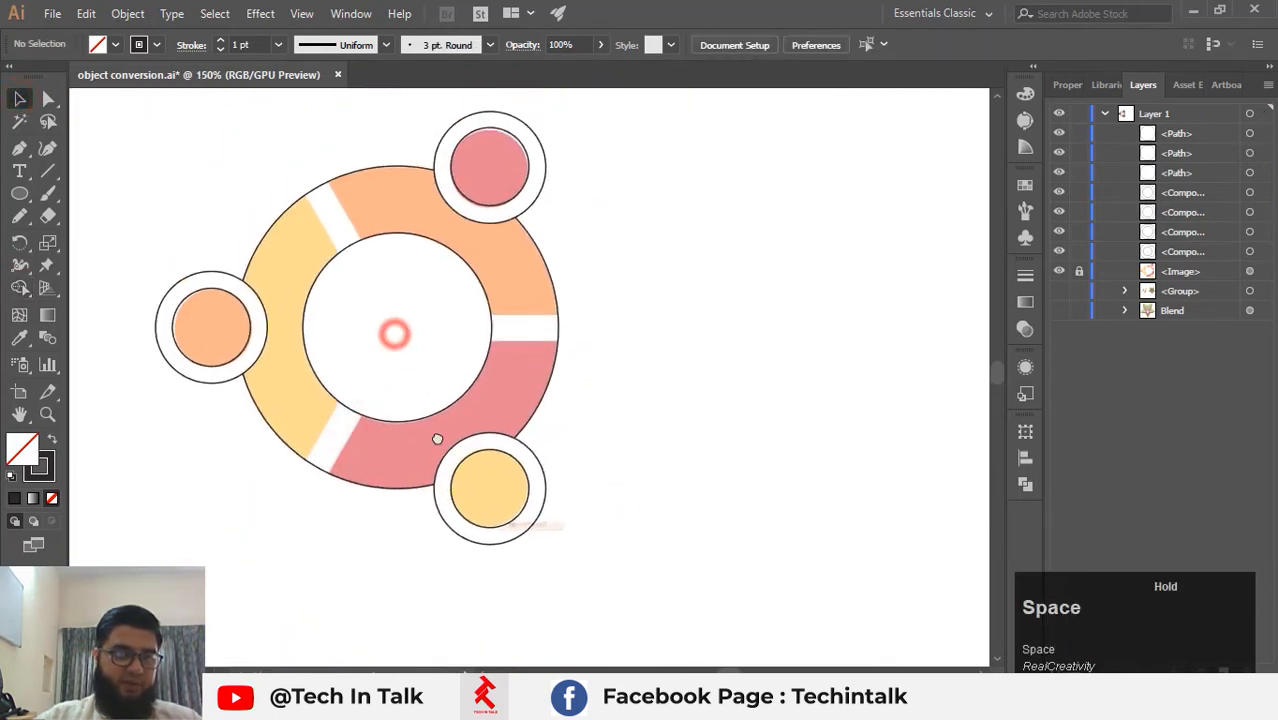
{"action": "scroll", "coordinate": [537, 208], "scroll_direction": "up", "scroll_amount": 3}
{"action": "left_click", "coordinate": [520, 201]}
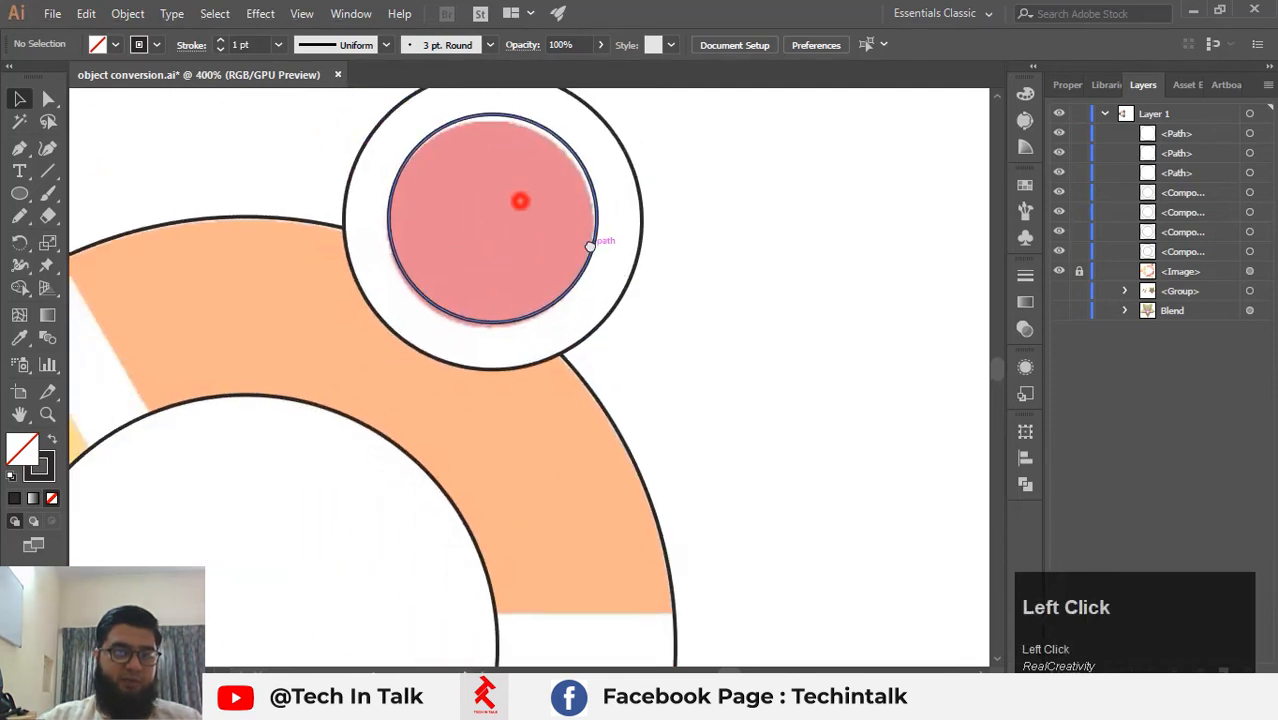
Fill the gap band around the upper pink dot with white and leave it without an outline.
{"action": "left_click", "coordinate": [630, 285]}
{"action": "scroll", "coordinate": [696, 236], "scroll_direction": "down", "scroll_amount": 2}
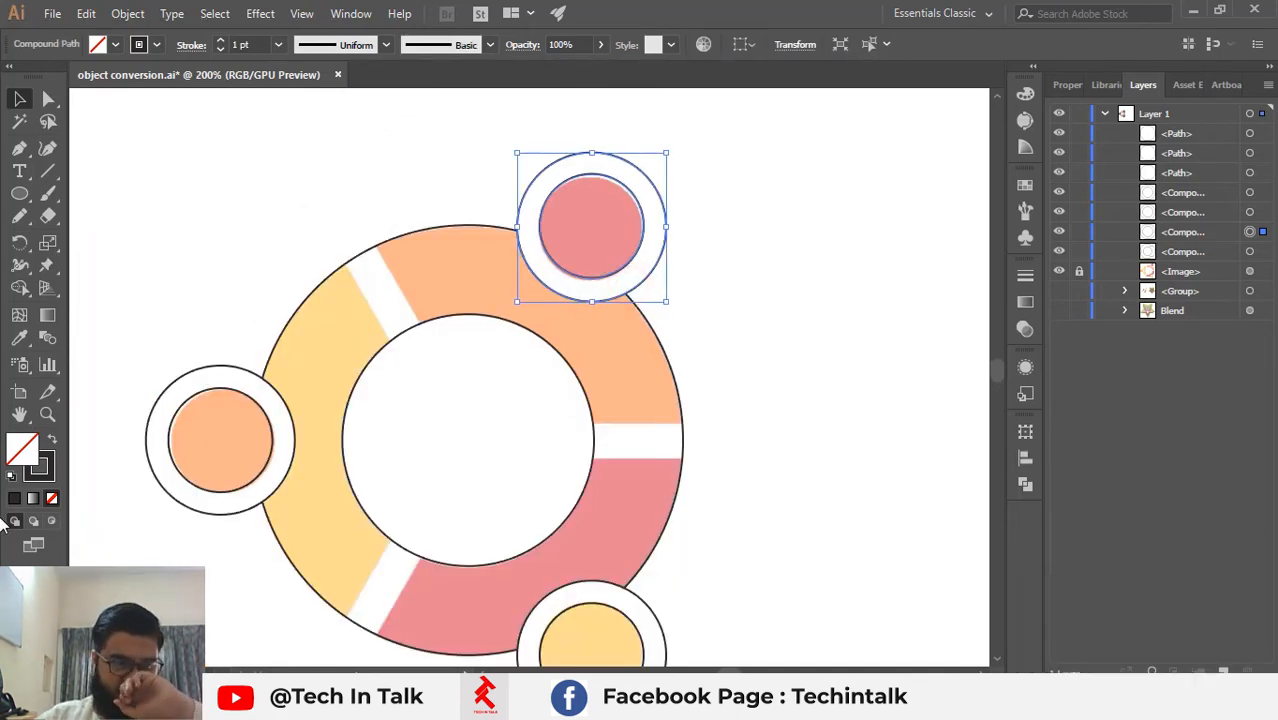
{"action": "left_click", "coordinate": [53, 441]}
{"action": "double_click", "coordinate": [22, 448]}
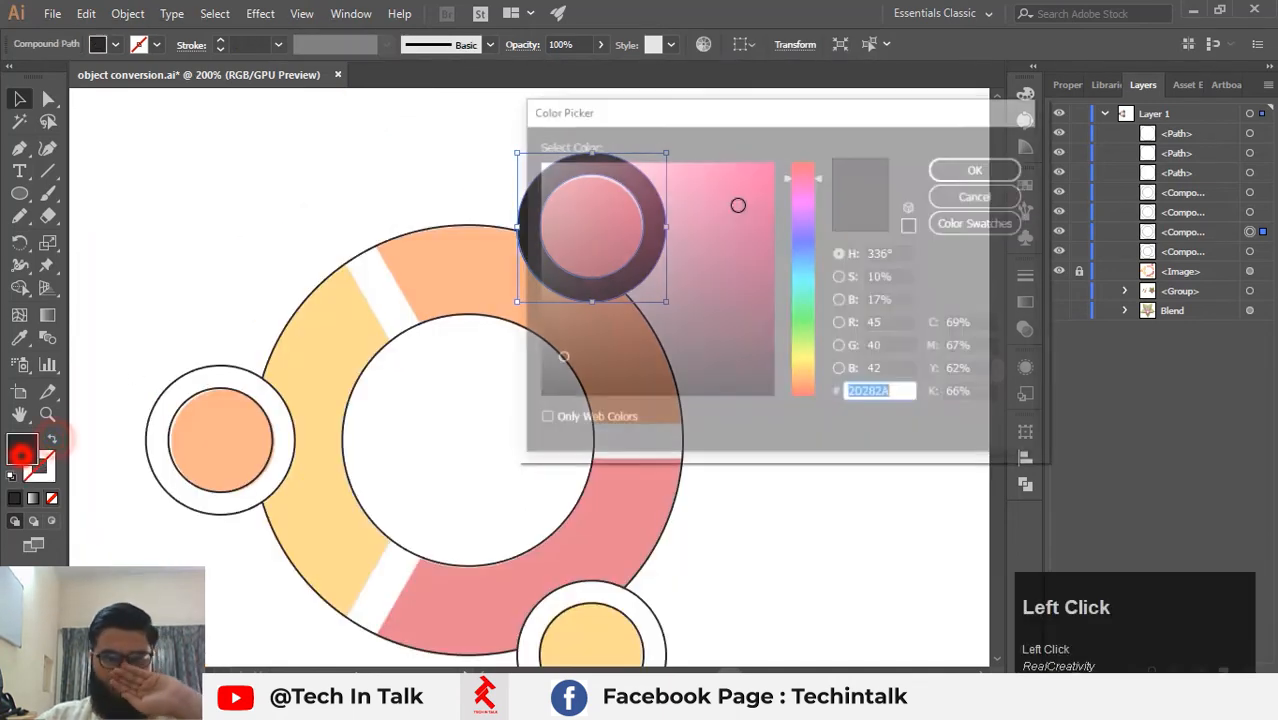
{"action": "left_click_drag", "start_coordinate": [559, 357], "coordinate": [553, 292]}
{"action": "left_click_drag", "start_coordinate": [537, 174], "coordinate": [536, 158]}
{"action": "left_click", "coordinate": [978, 169]}
{"action": "left_click", "coordinate": [786, 270]}
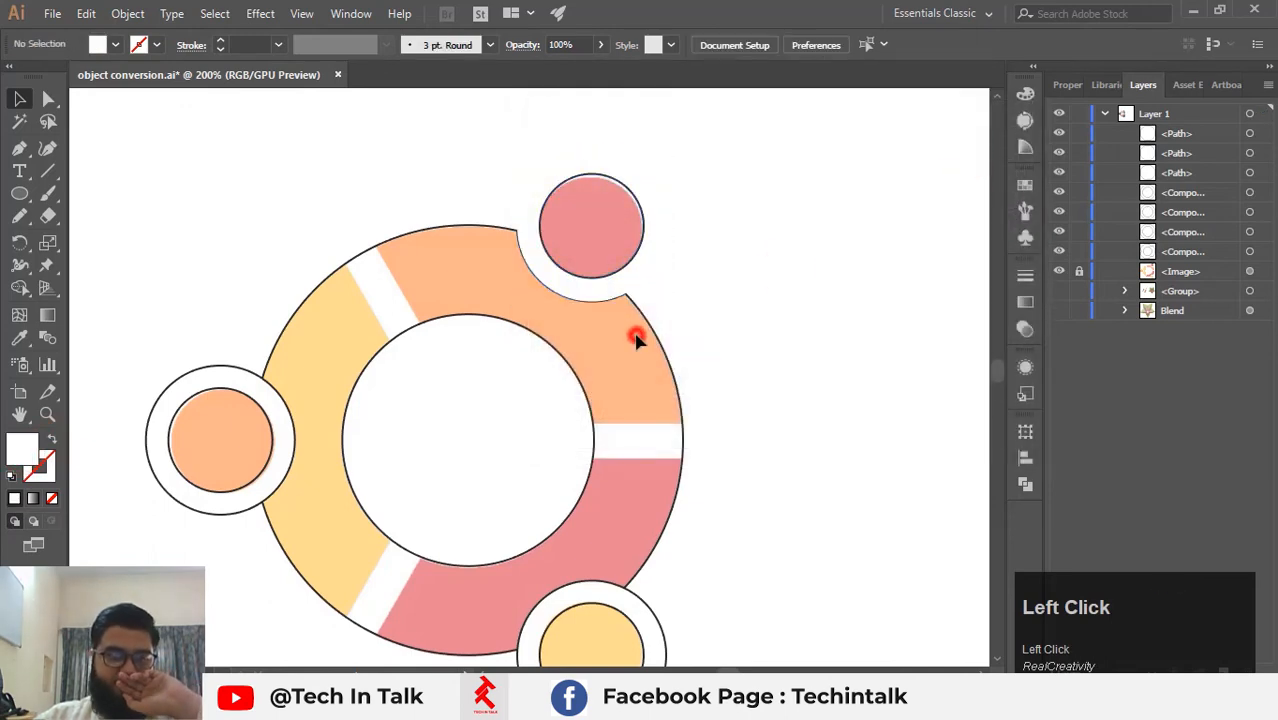
{"action": "left_click", "coordinate": [638, 335]}
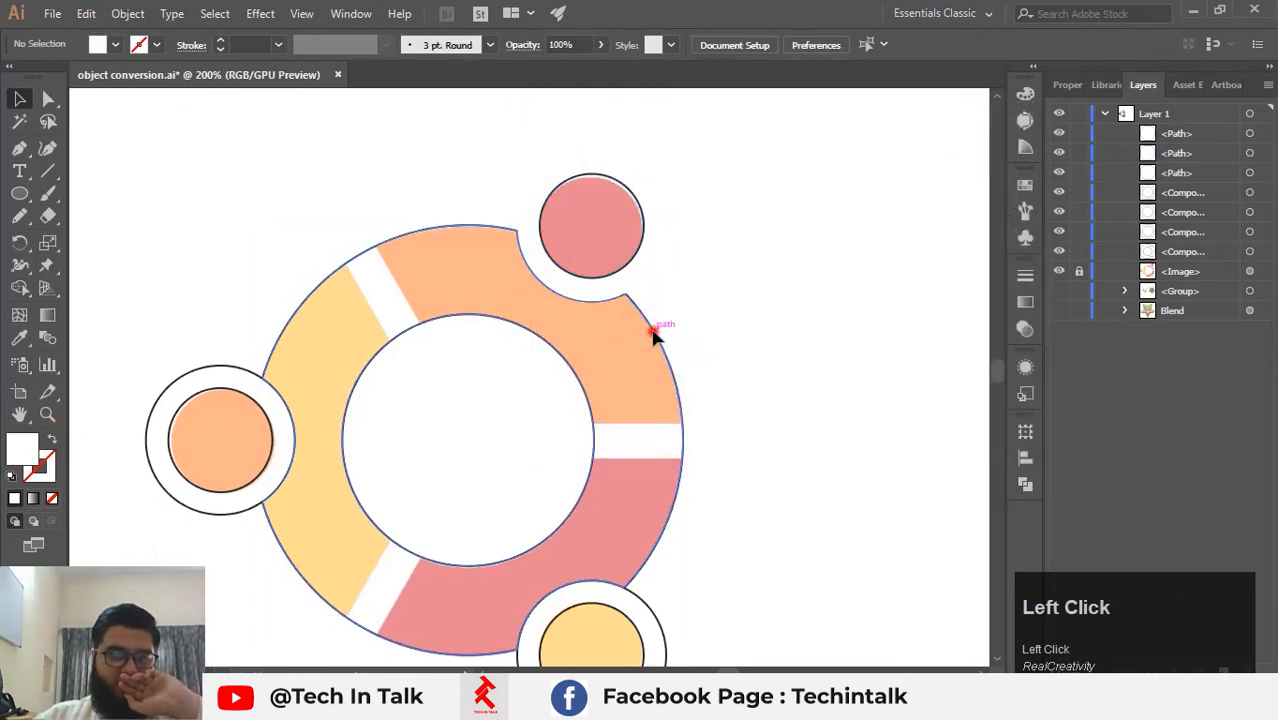
With the Eyedropper, fill the upper dot's disc with the colour of the pink reference dot.
{"action": "left_click", "coordinate": [641, 234]}
{"action": "left_click", "coordinate": [19, 338]}
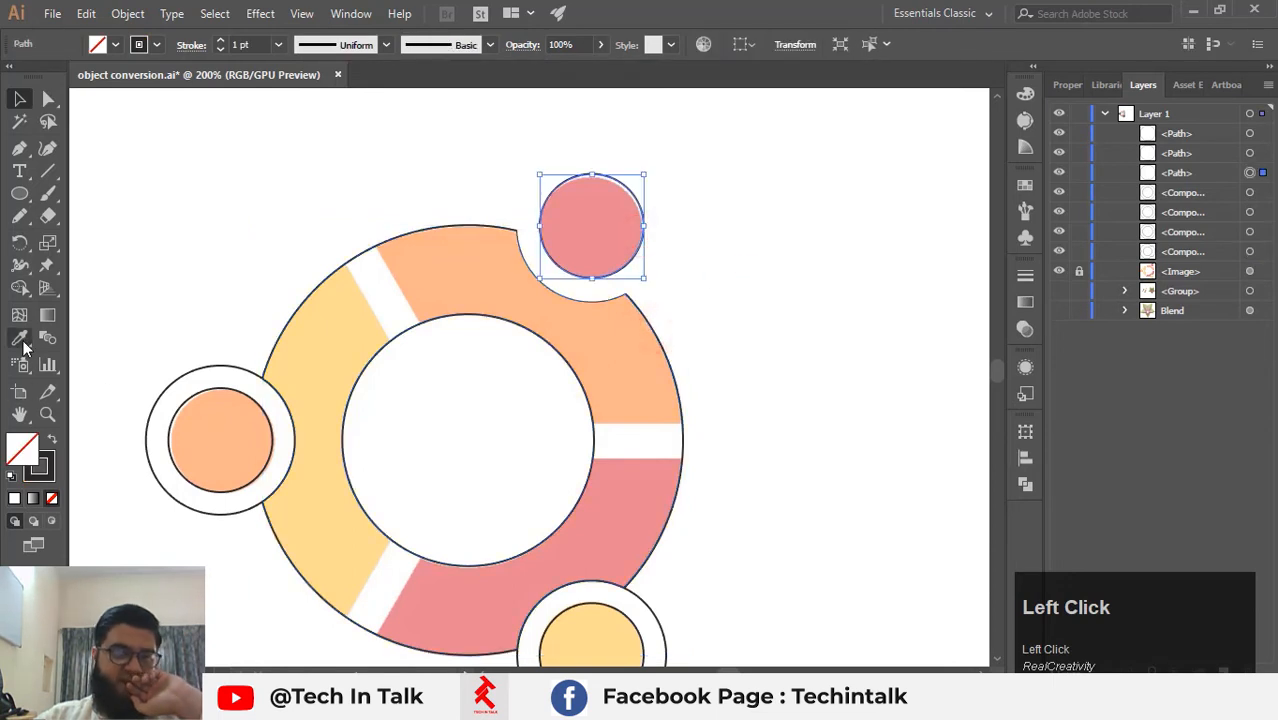
{"action": "left_click", "coordinate": [593, 221]}
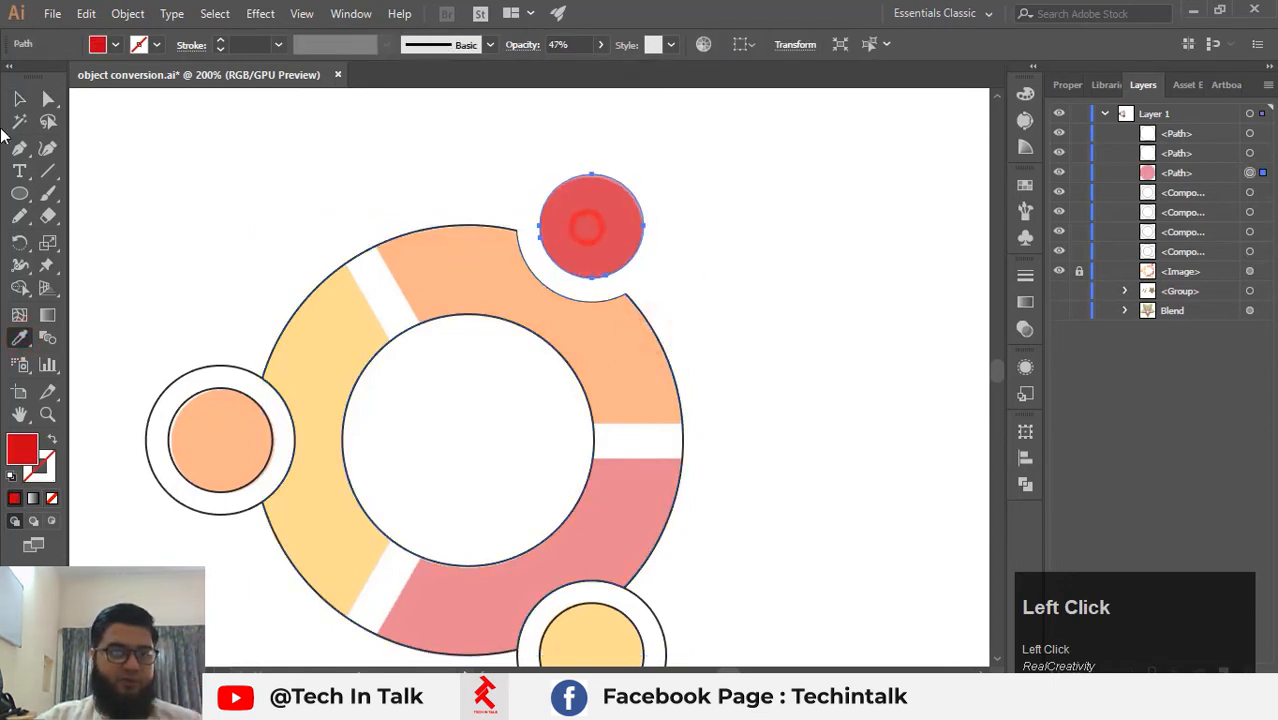
Convert the upper disc's colour to RGB and choose a brighter red for its fill.
{"action": "left_click", "coordinate": [51, 14]}
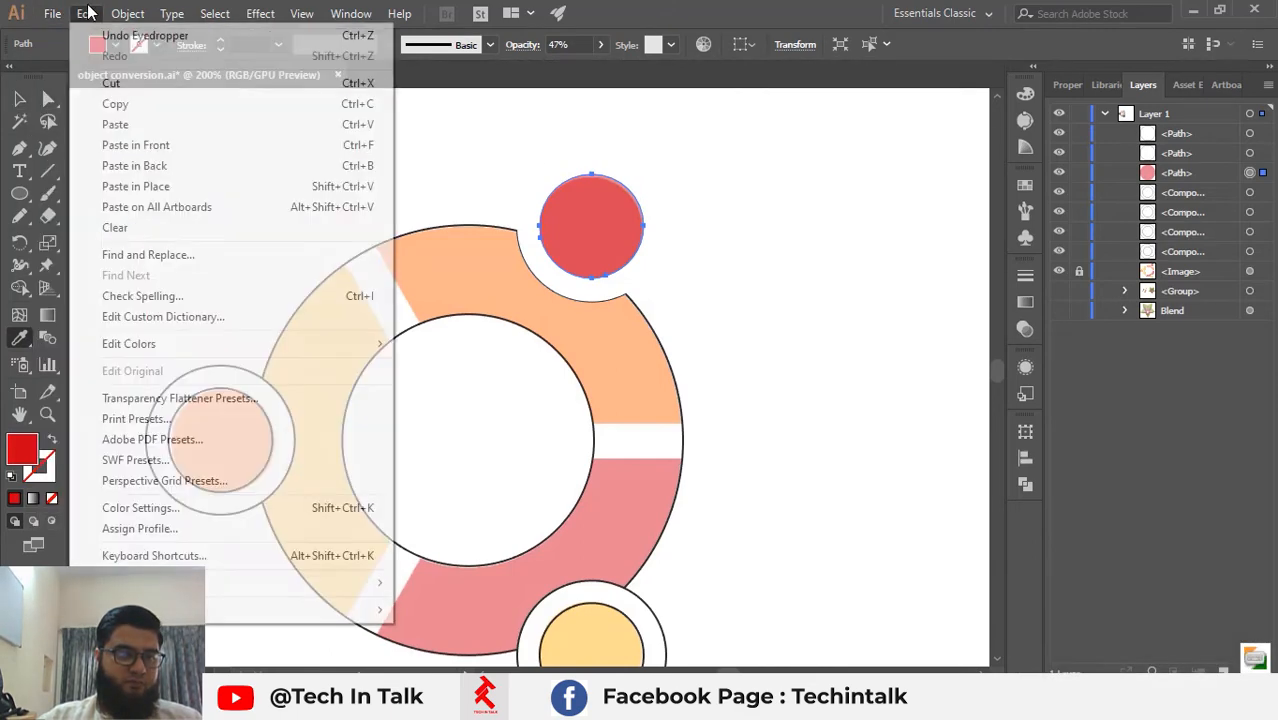
{"action": "mouse_move", "coordinate": [337, 350]}
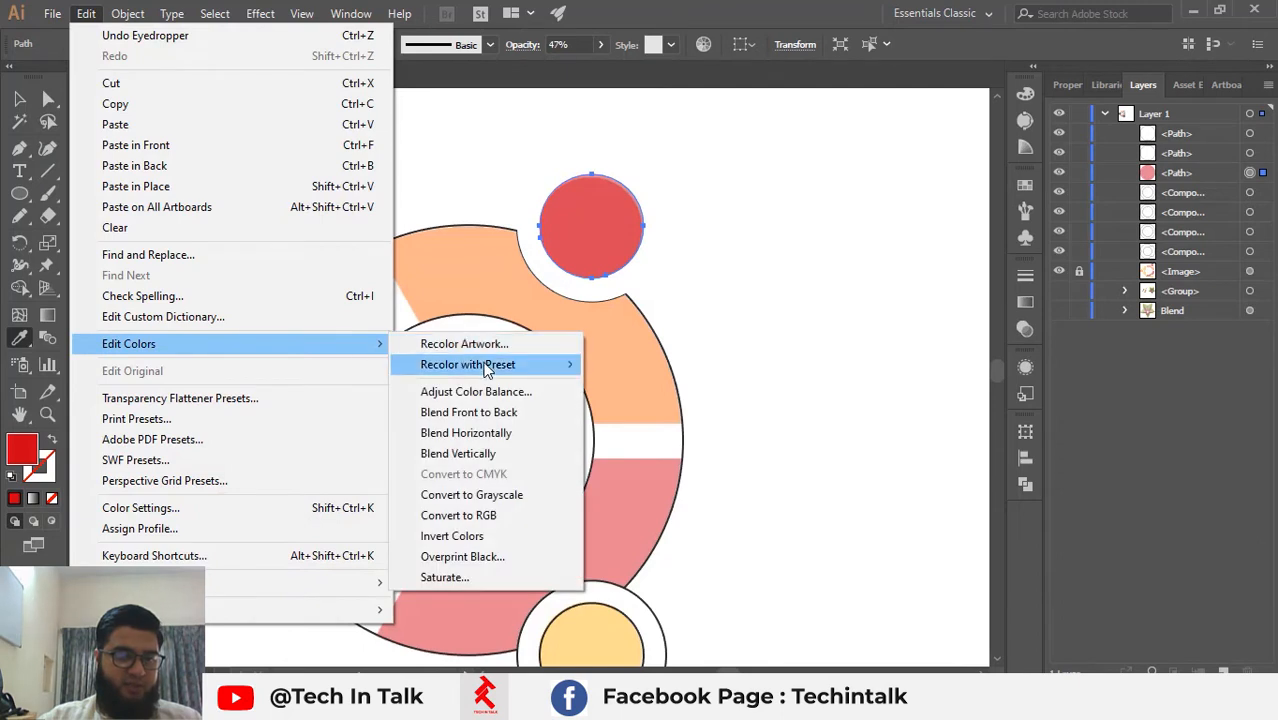
{"action": "mouse_move", "coordinate": [487, 370]}
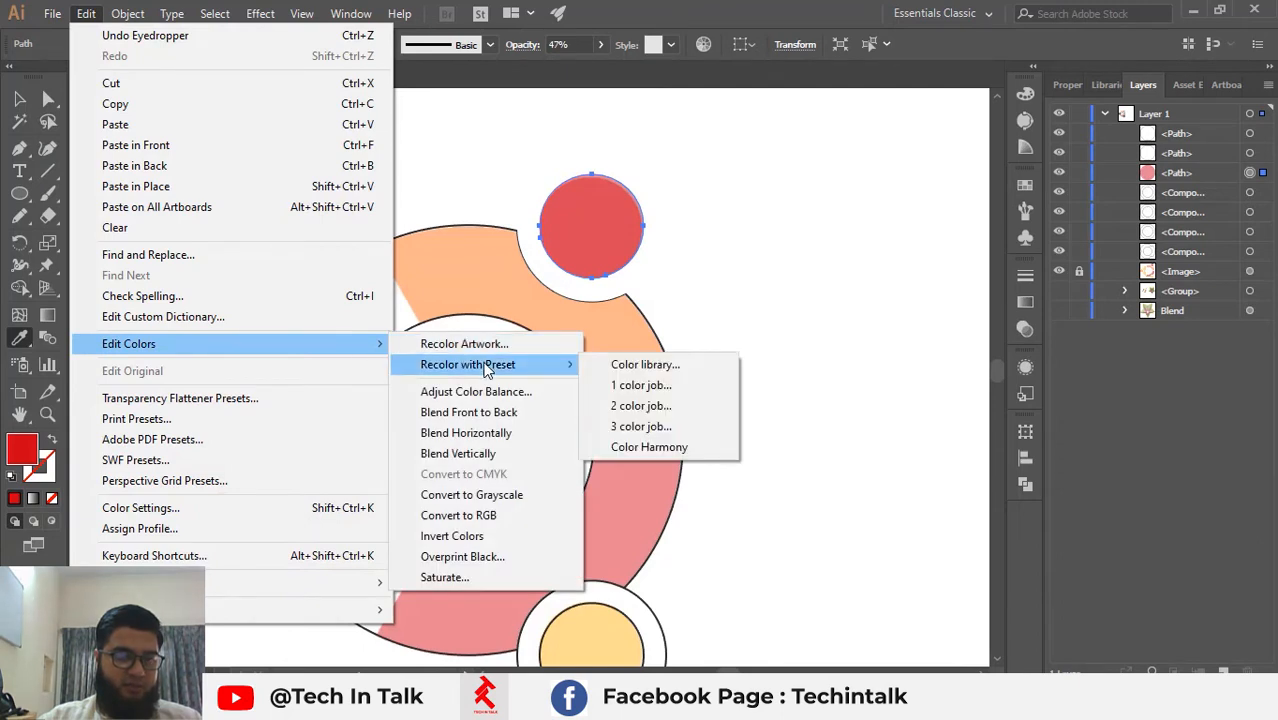
{"action": "left_click", "coordinate": [484, 516]}
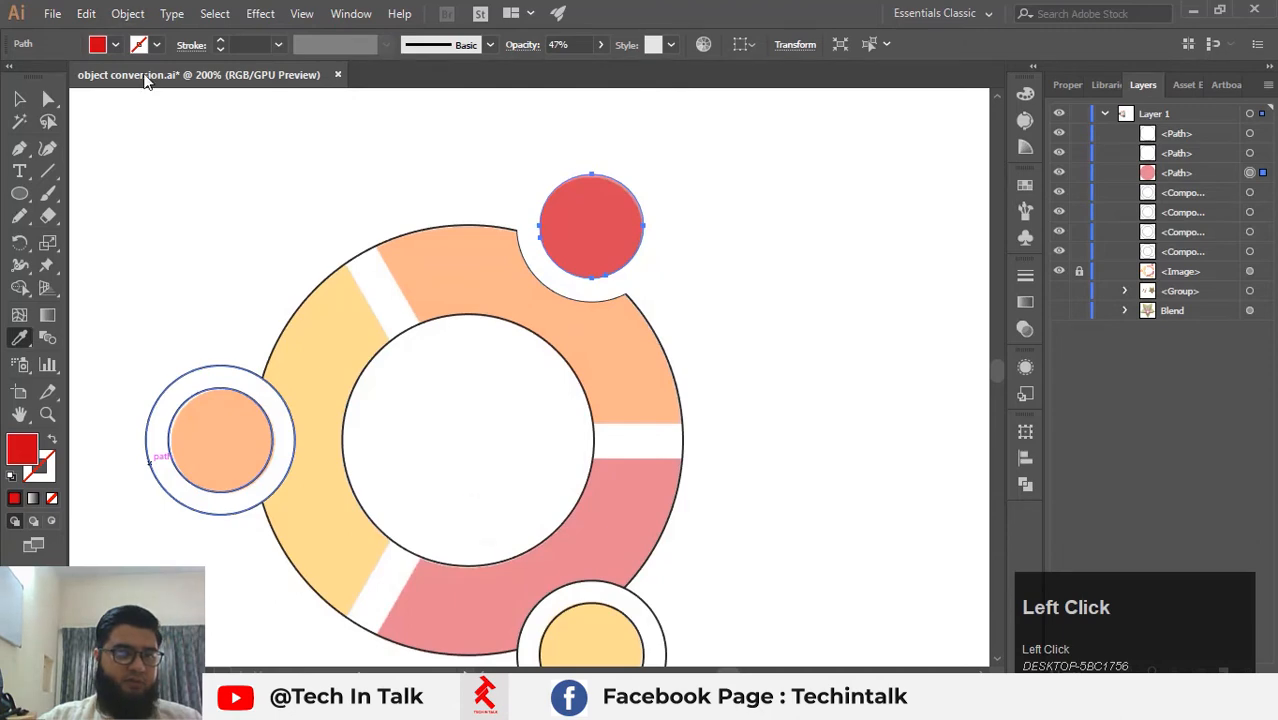
{"action": "key", "text": "ctrl"}
{"action": "left_click", "coordinate": [615, 228], "text": "ctrl"}
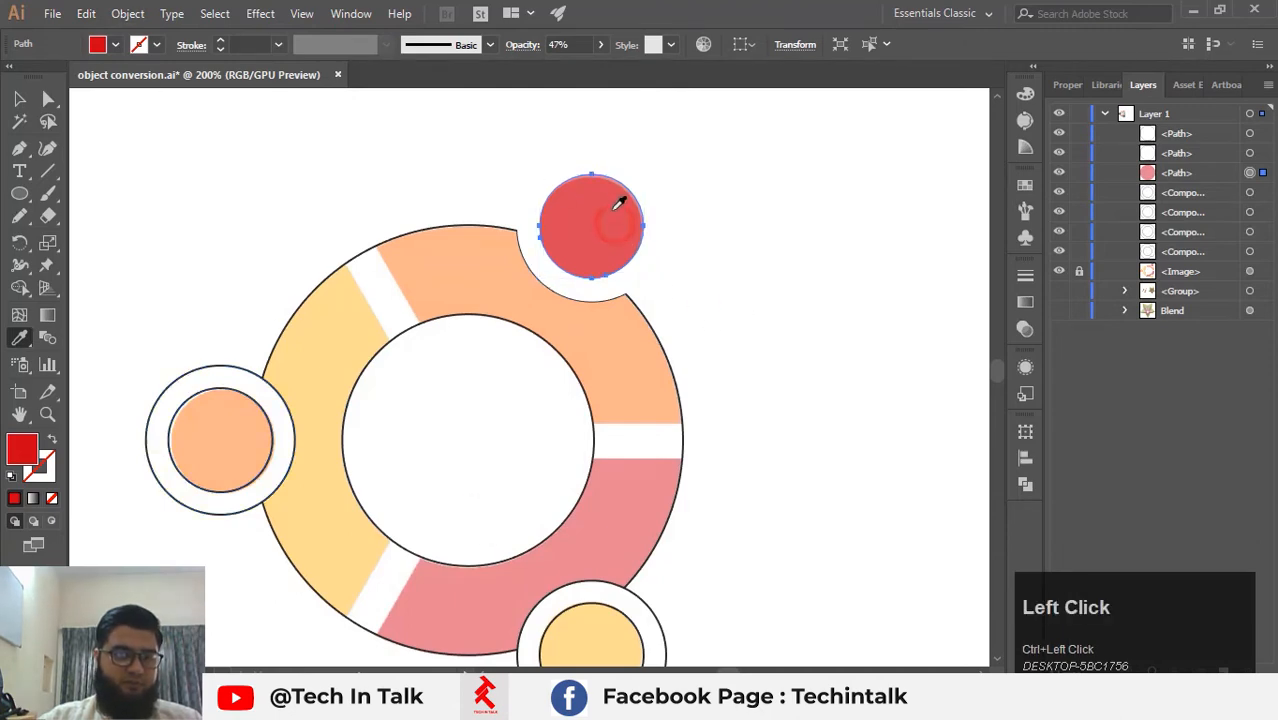
{"action": "double_click", "coordinate": [22, 446]}
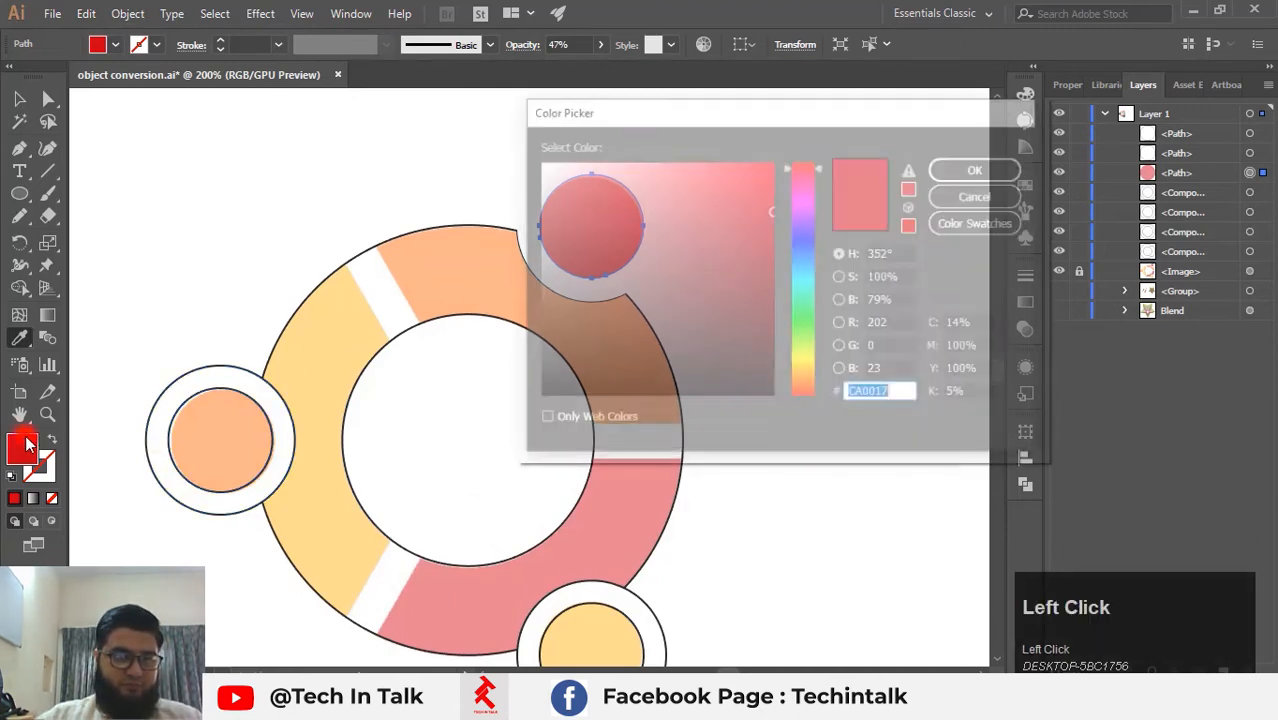
{"action": "left_click", "coordinate": [979, 167]}
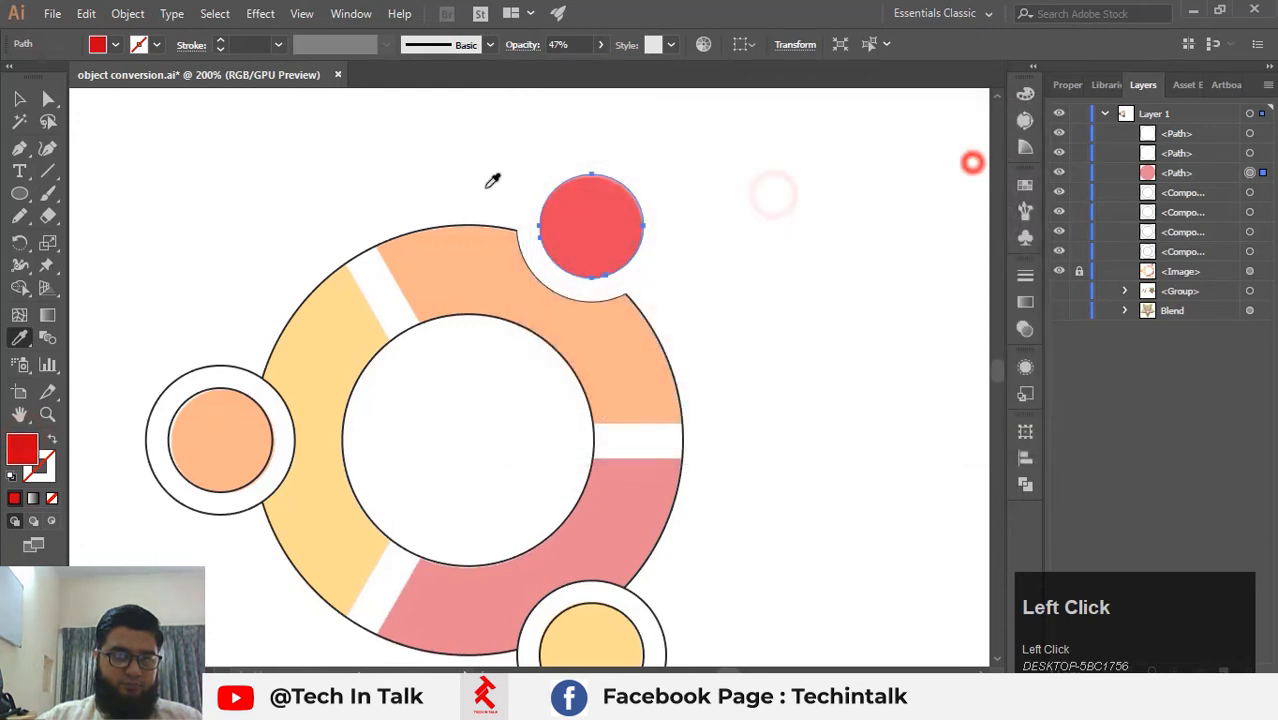
Try moving the red disc away from the reference dot, and undo the move.
{"action": "key", "text": "v"}
{"action": "left_click", "coordinate": [676, 230]}
{"action": "left_click_drag", "start_coordinate": [622, 240], "coordinate": [686, 232]}
{"action": "key", "text": "ctrl+z"}
Fill the gap band around the lower yellow dot with white and no outline, then clear the selection.
{"action": "scroll", "coordinate": [705, 245], "scroll_direction": "down", "scroll_amount": 1}
{"action": "left_click", "coordinate": [725, 354]}
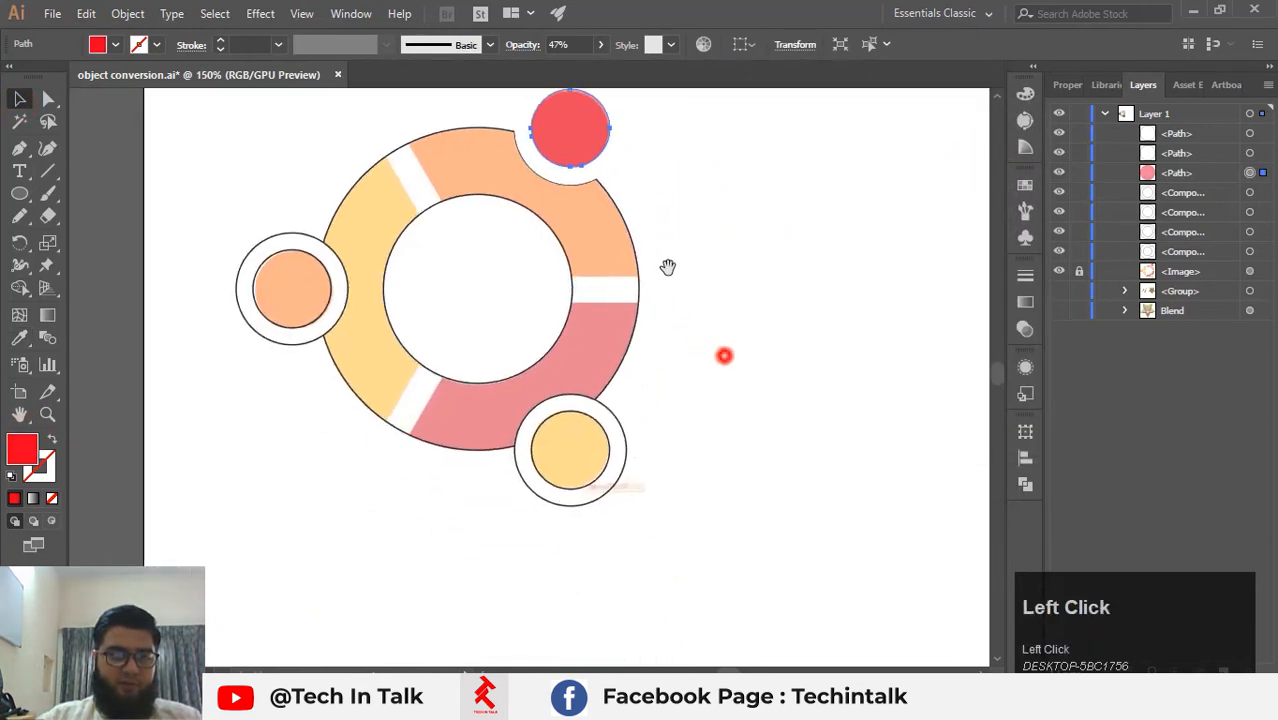
{"action": "left_click", "coordinate": [624, 437]}
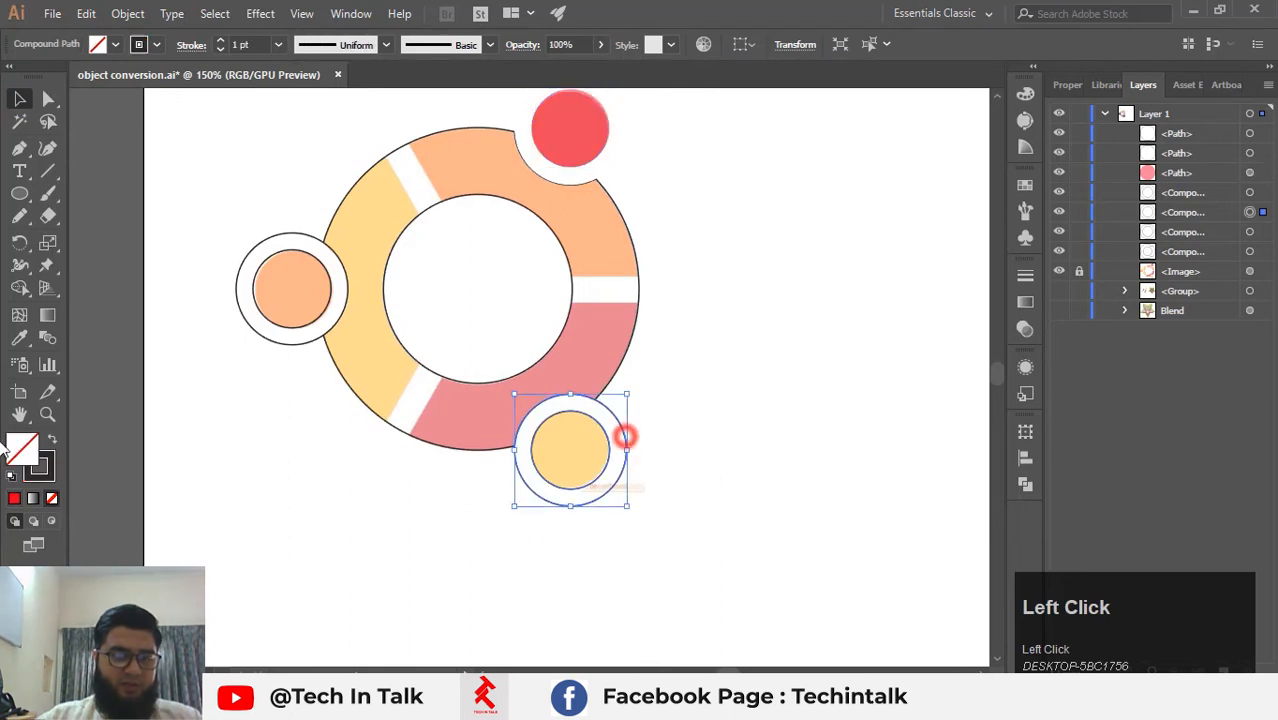
{"action": "left_click", "coordinate": [52, 440]}
{"action": "double_click", "coordinate": [24, 449]}
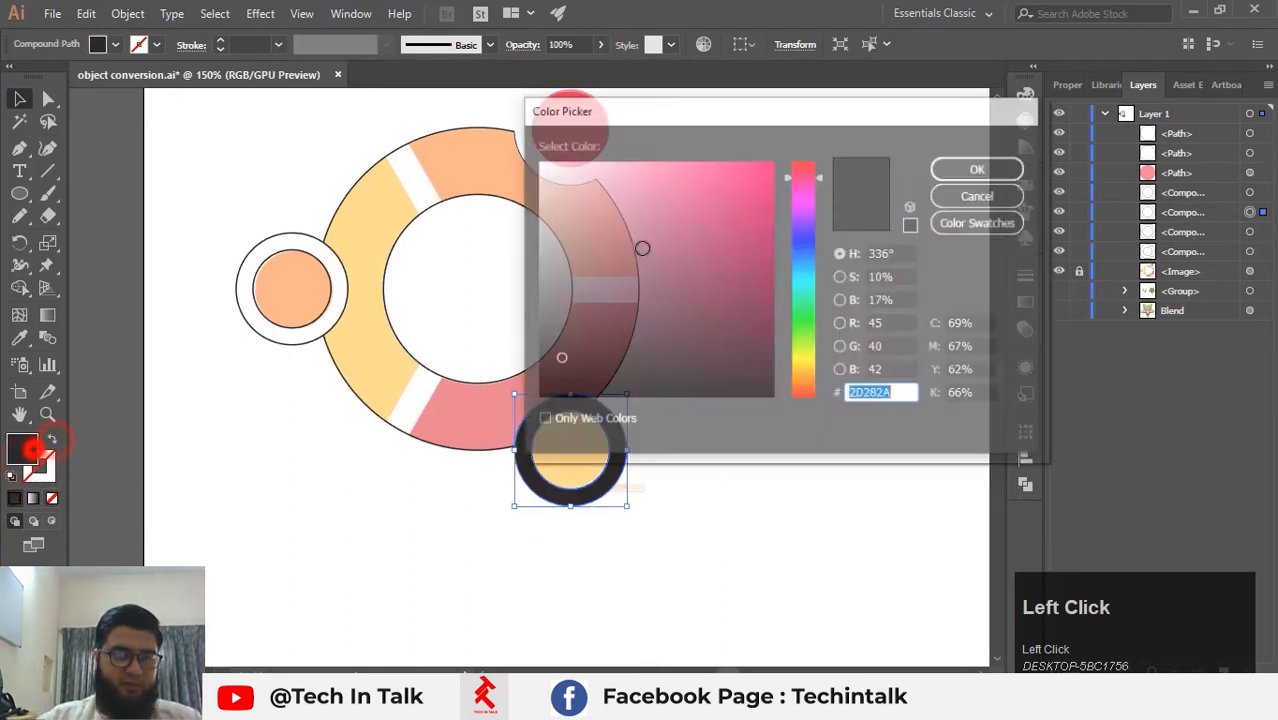
{"action": "left_click_drag", "start_coordinate": [514, 137], "coordinate": [520, 140]}
{"action": "left_click", "coordinate": [979, 170]}
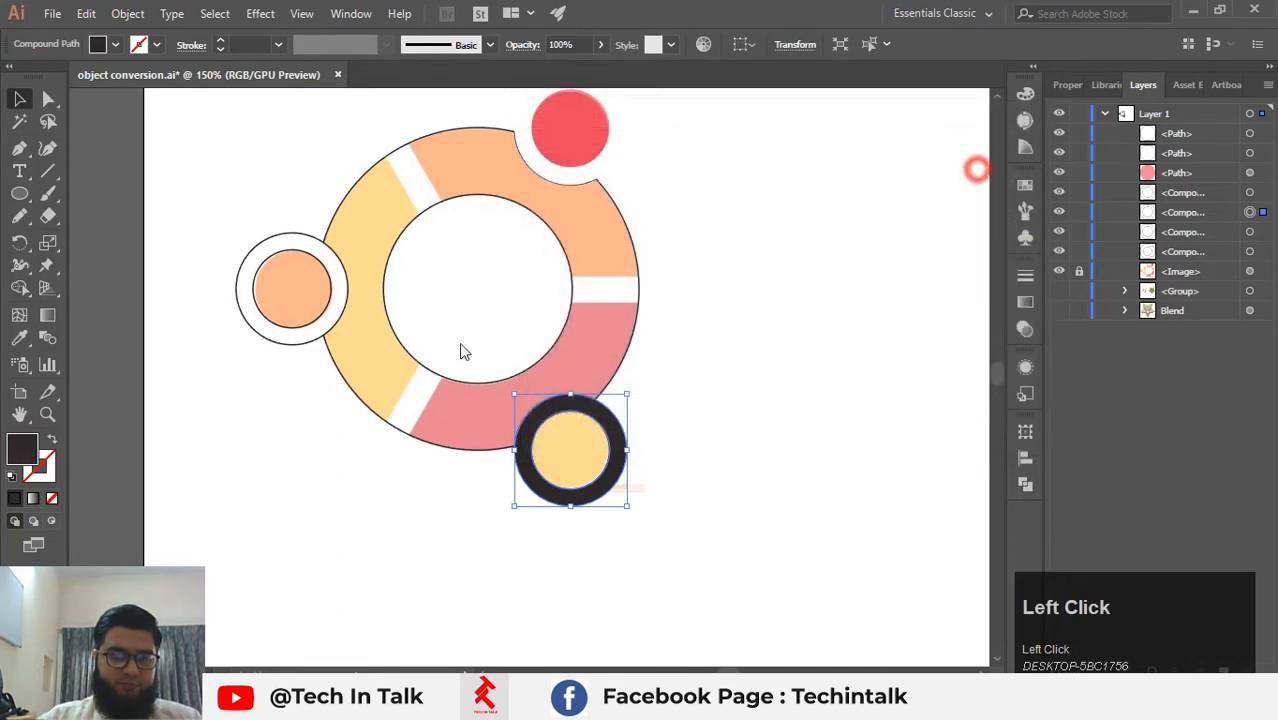
{"action": "left_click", "coordinate": [722, 398]}
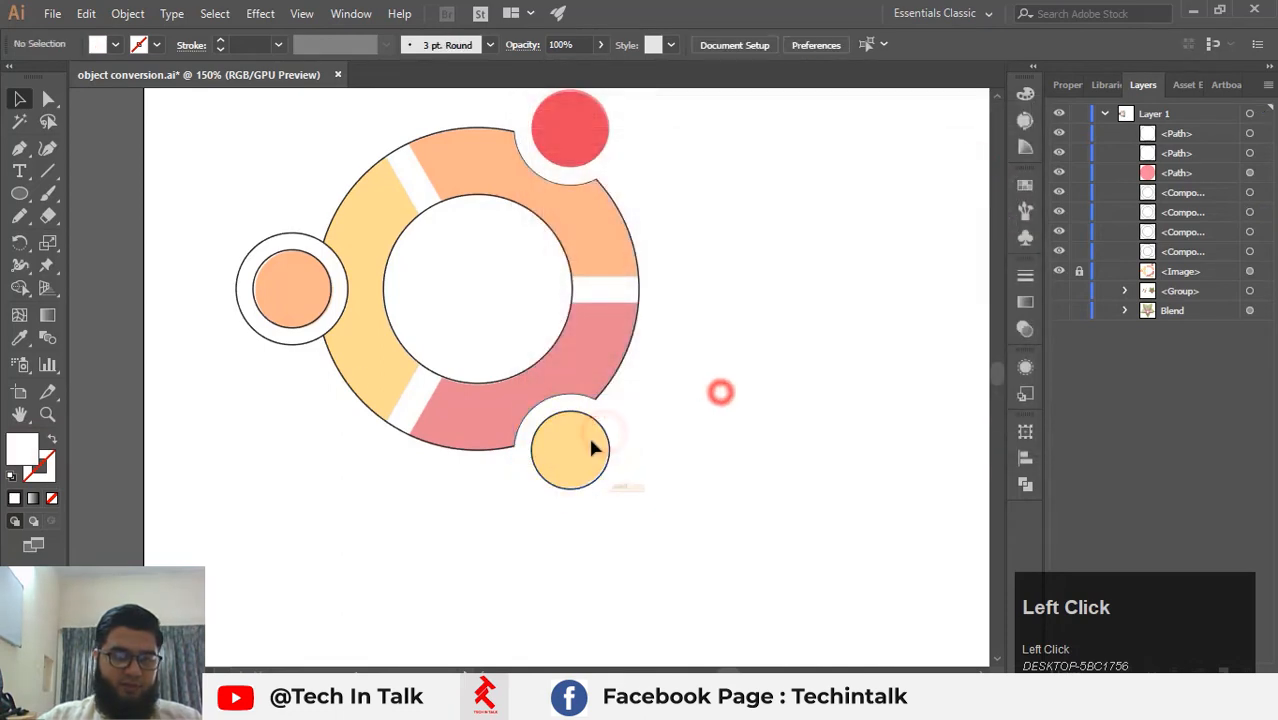
With the Eyedropper, fill the lower disc with the reference's yellow and the left disc with the reference's orange.
{"action": "left_click", "coordinate": [604, 432]}
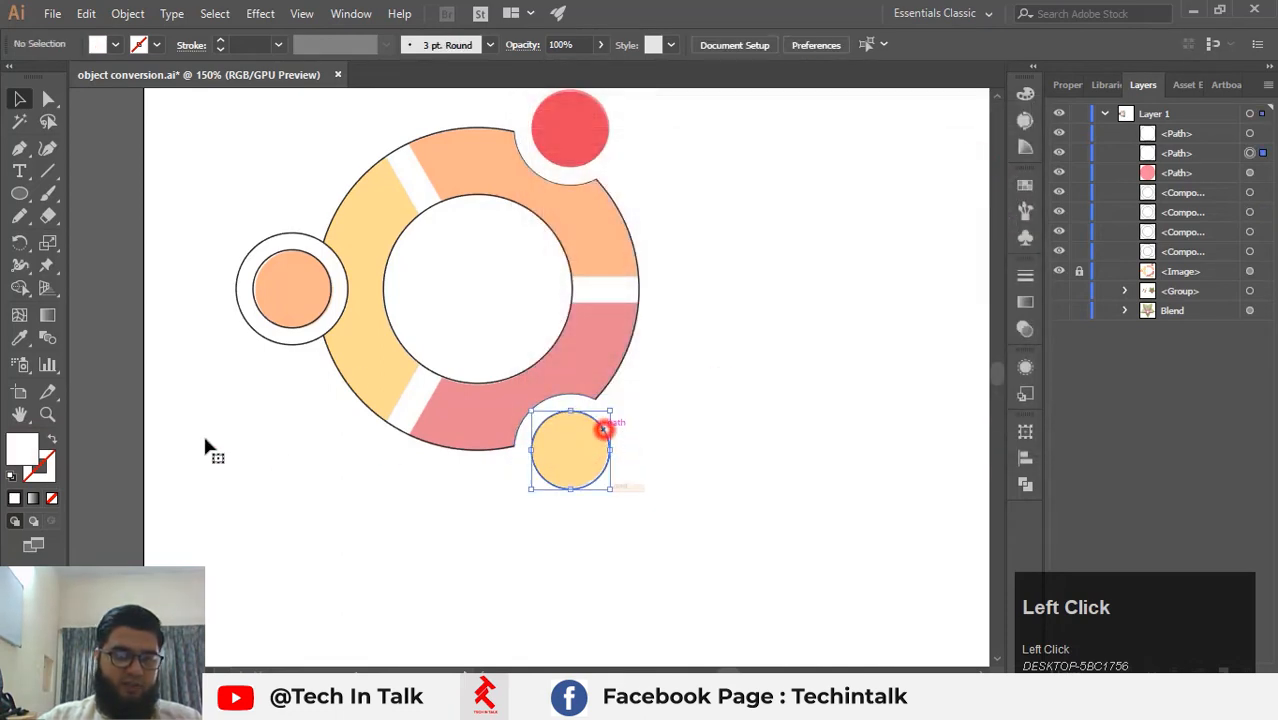
{"action": "left_click", "coordinate": [572, 428]}
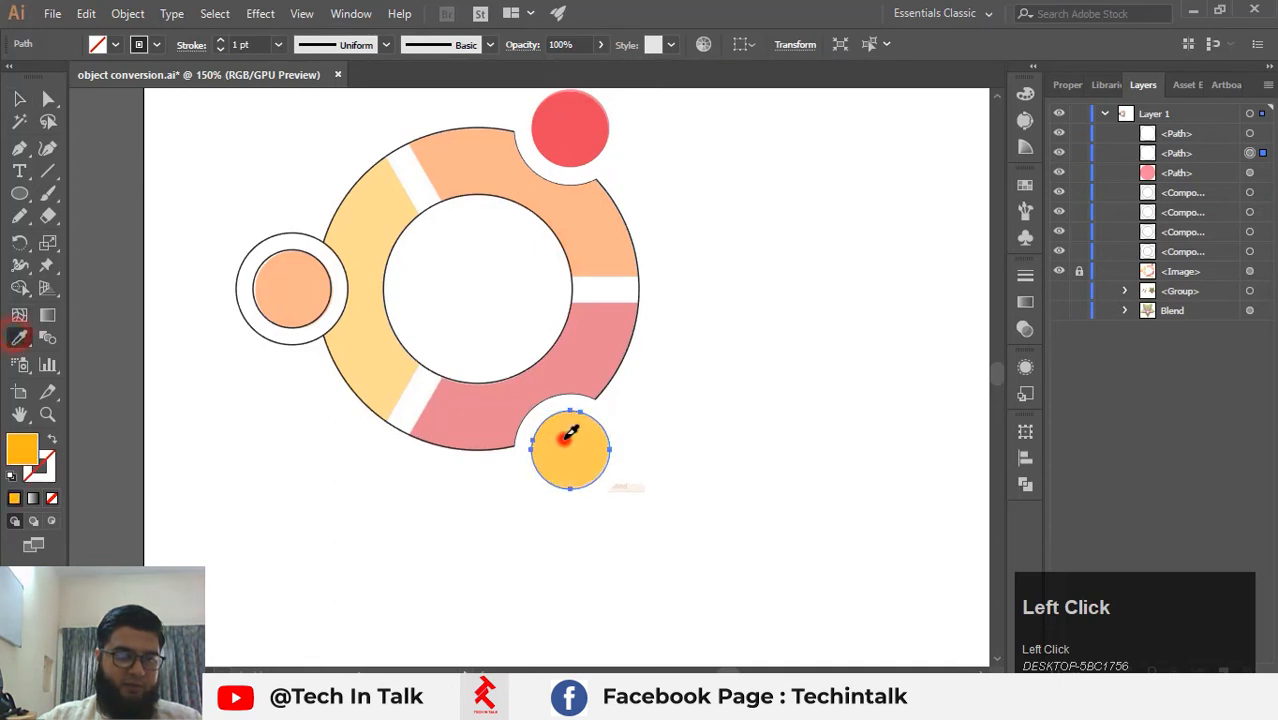
{"action": "left_click", "coordinate": [283, 237], "text": "ctrl"}
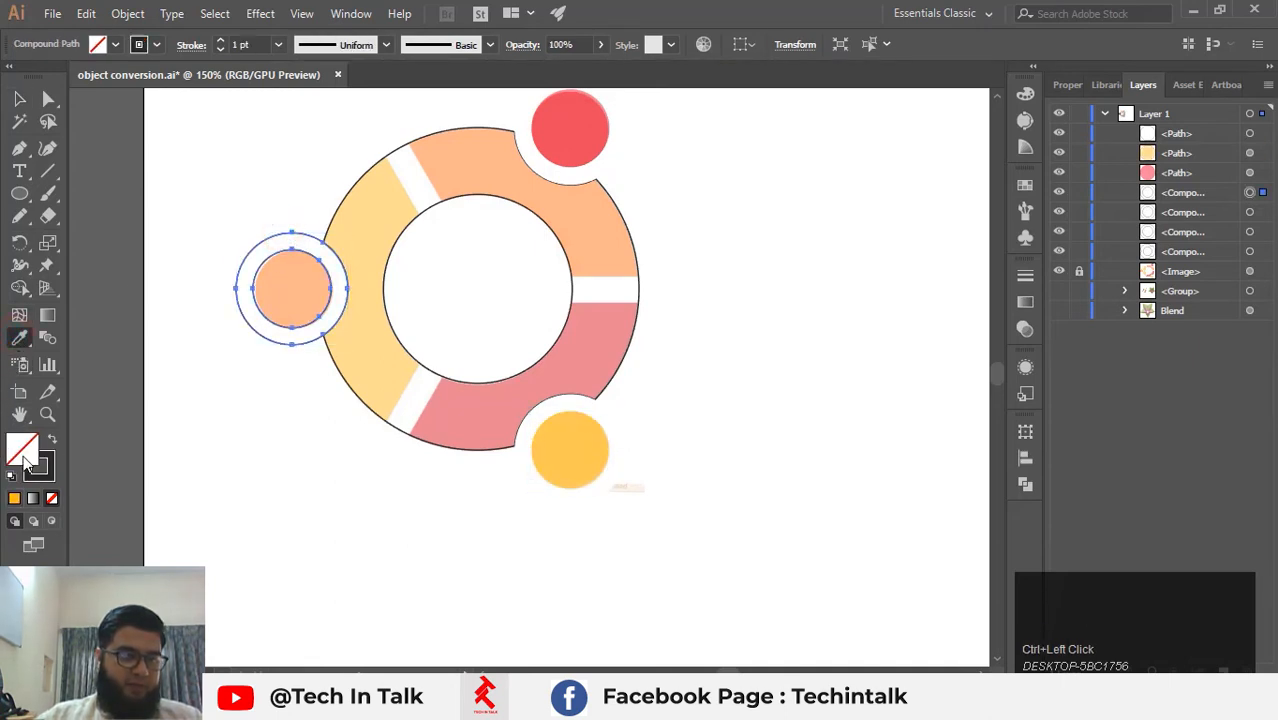
{"action": "left_click", "coordinate": [297, 265], "text": "ctrl"}
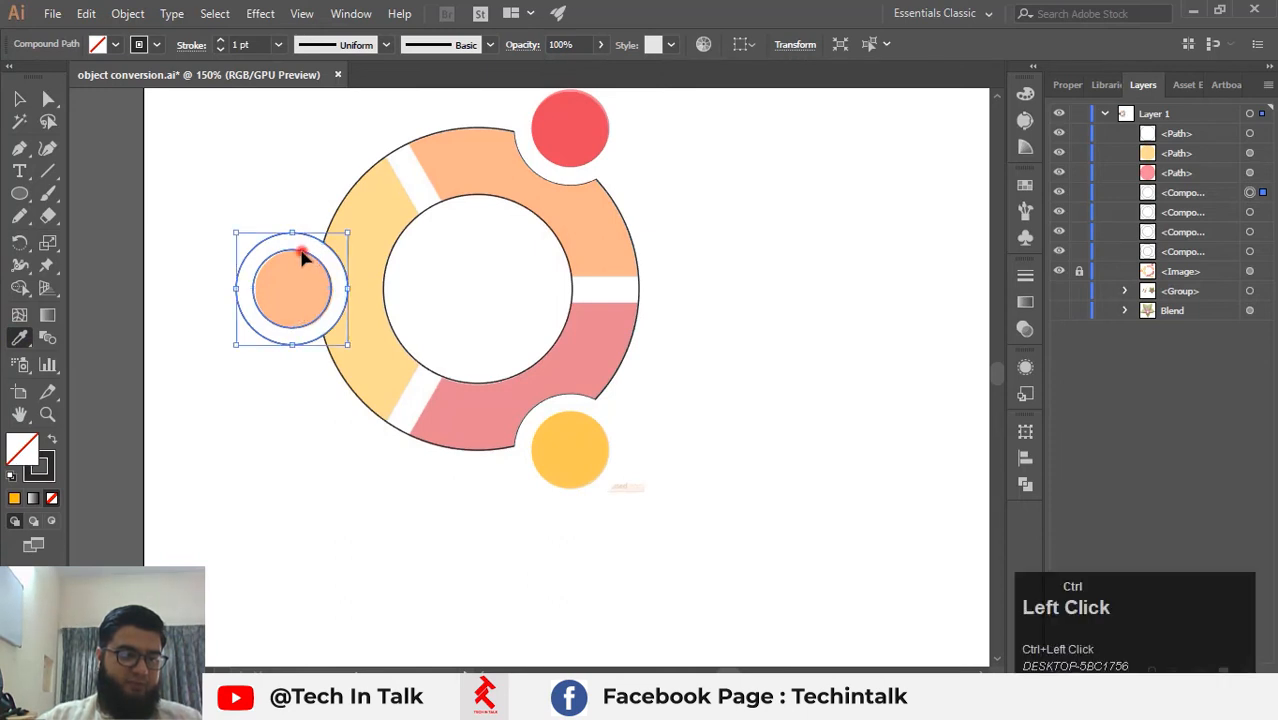
{"action": "left_click", "coordinate": [301, 194], "text": "ctrl"}
{"action": "left_click", "coordinate": [307, 252], "text": "ctrl"}
{"action": "left_click", "coordinate": [297, 297]}
With the Eyedropper, give the gap band around the left orange dot a white fill without an outline, and deselect it.
{"action": "left_click", "coordinate": [301, 234], "text": "ctrl"}
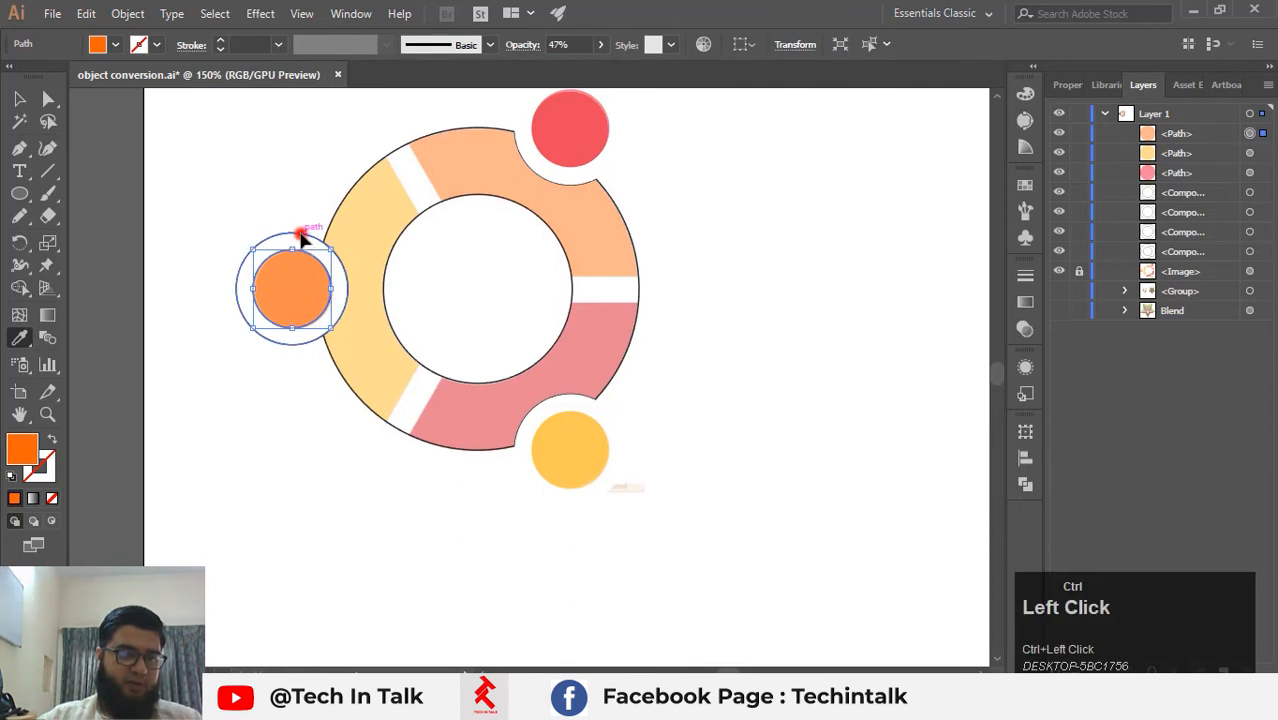
{"action": "left_click", "coordinate": [183, 330]}
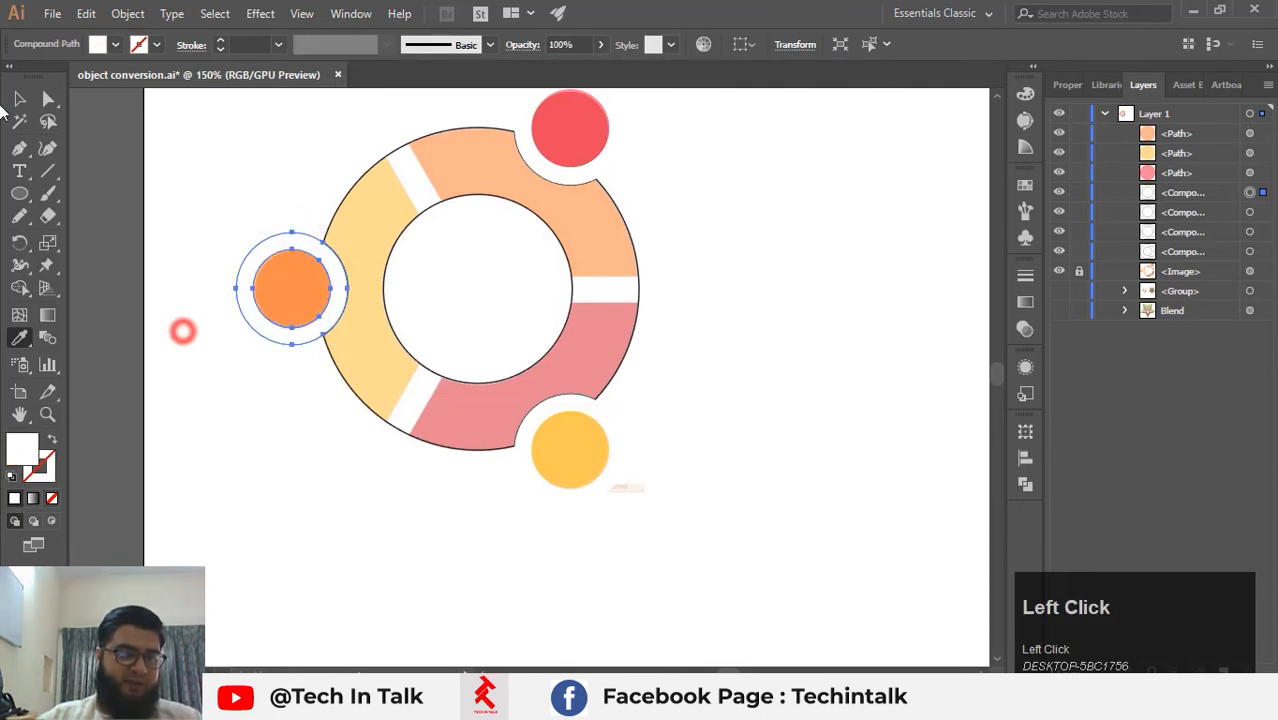
{"action": "left_click", "coordinate": [20, 99]}
{"action": "left_click", "coordinate": [232, 133]}
Draw a square with the Rectangle tool that encloses the whole logo with a margin on every side.
{"action": "scroll", "coordinate": [334, 157], "scroll_direction": "down", "scroll_amount": 1}
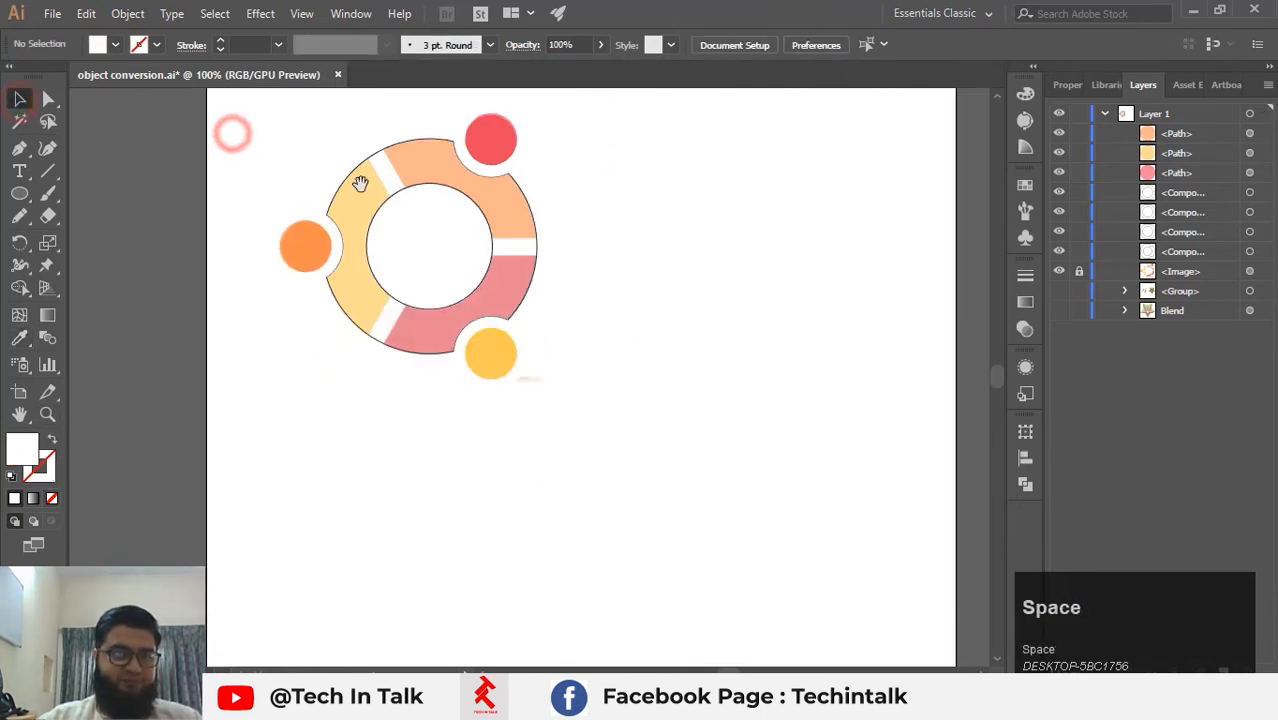
{"action": "left_click_drag", "start_coordinate": [346, 168], "coordinate": [385, 215]}
{"action": "left_click", "coordinate": [468, 184]}
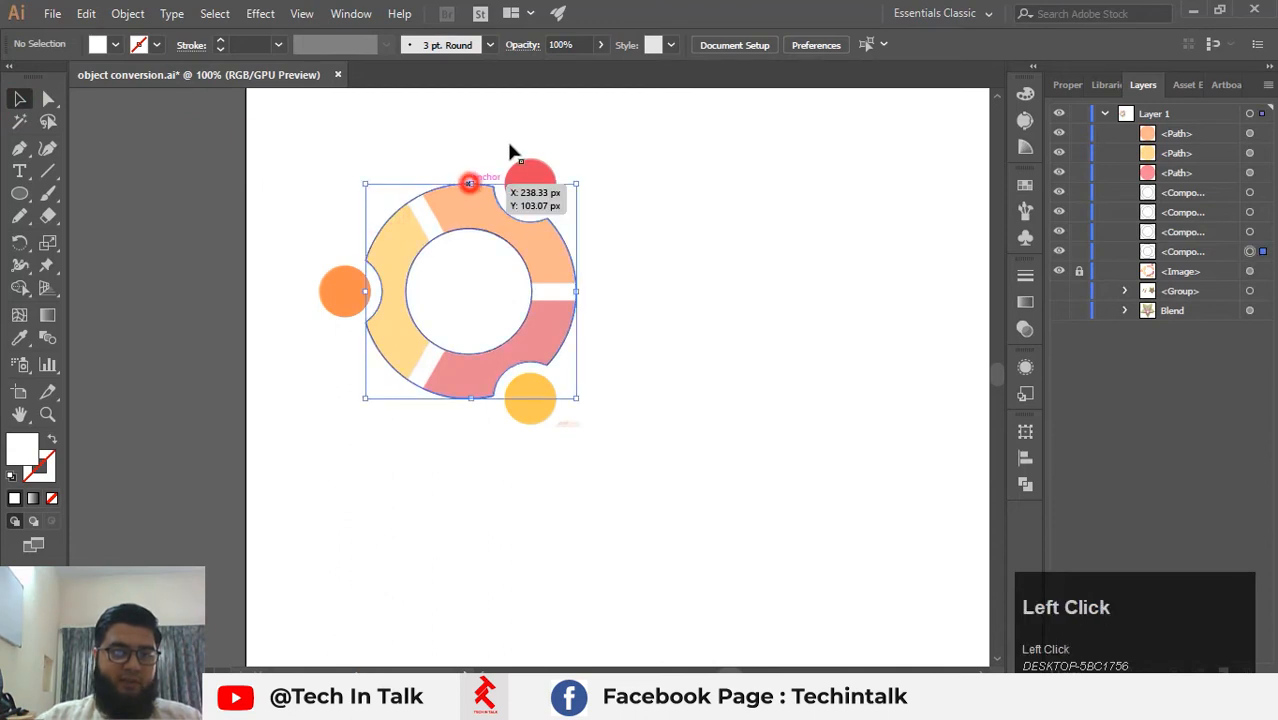
{"action": "left_click", "coordinate": [519, 134]}
{"action": "left_click", "coordinate": [18, 196]}
{"action": "right_click", "coordinate": [18, 196]}
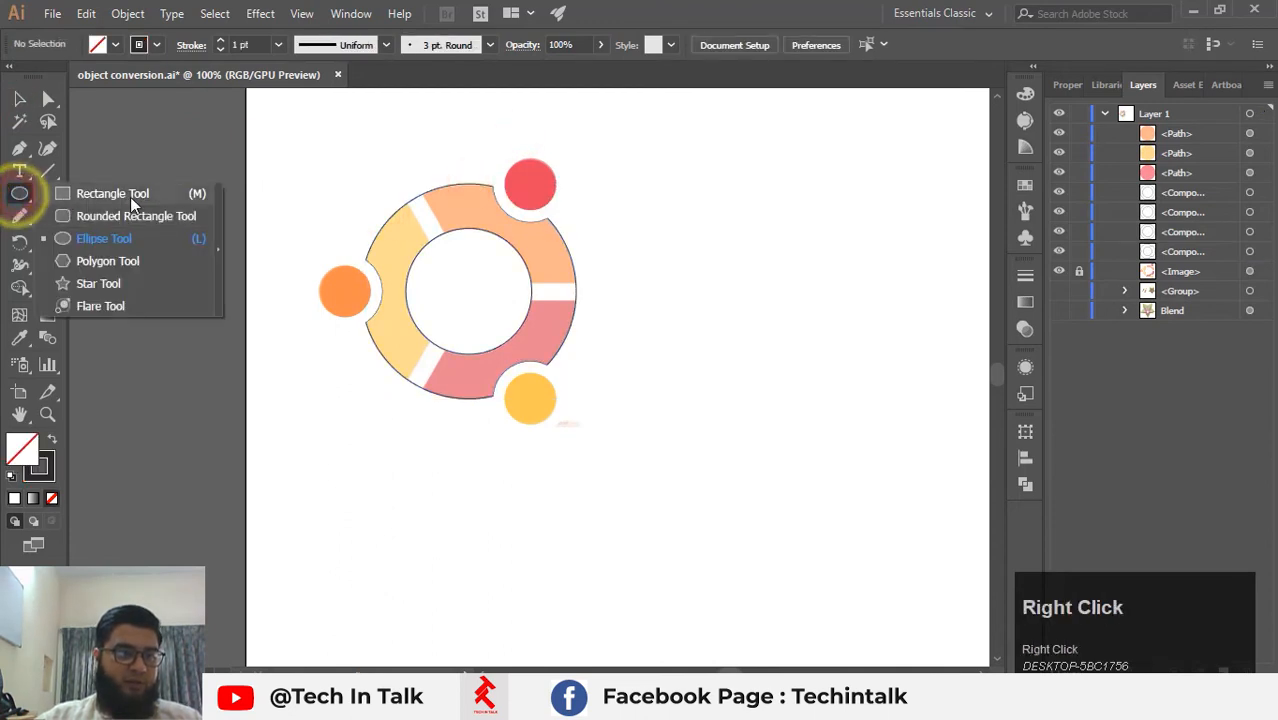
{"action": "left_click", "coordinate": [128, 193]}
{"action": "left_click_drag", "start_coordinate": [296, 127], "coordinate": [633, 465]}
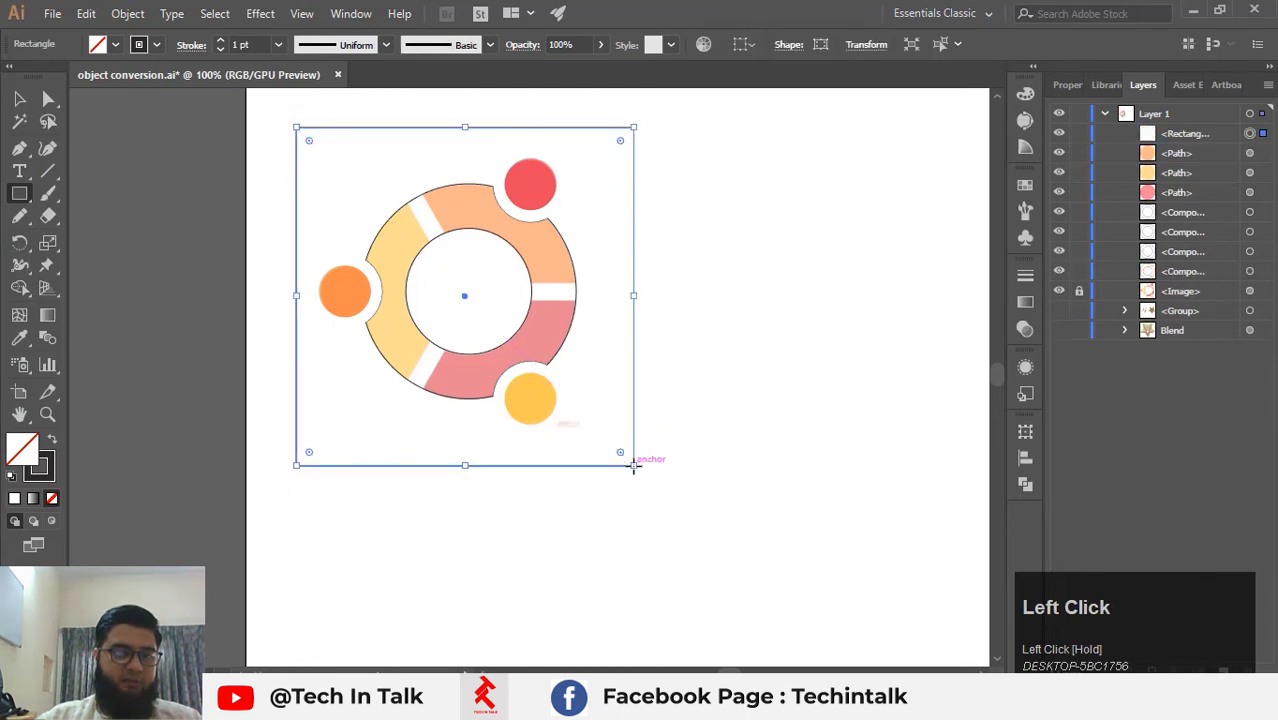
Swap the square's fill and stroke so it is filled dark #2D282A without an outline, and send it to the back.
{"action": "left_click", "coordinate": [51, 439]}
{"action": "double_click", "coordinate": [22, 452]}
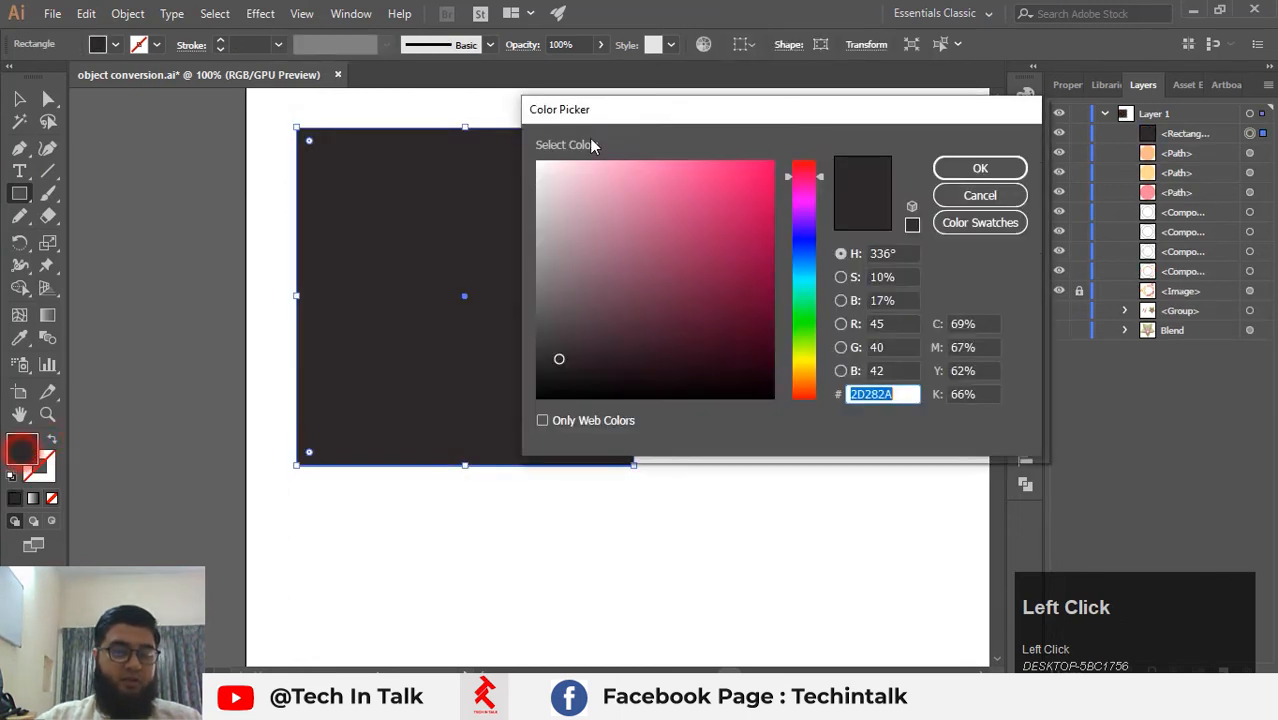
{"action": "left_click", "coordinate": [985, 191]}
{"action": "left_click", "coordinate": [18, 100]}
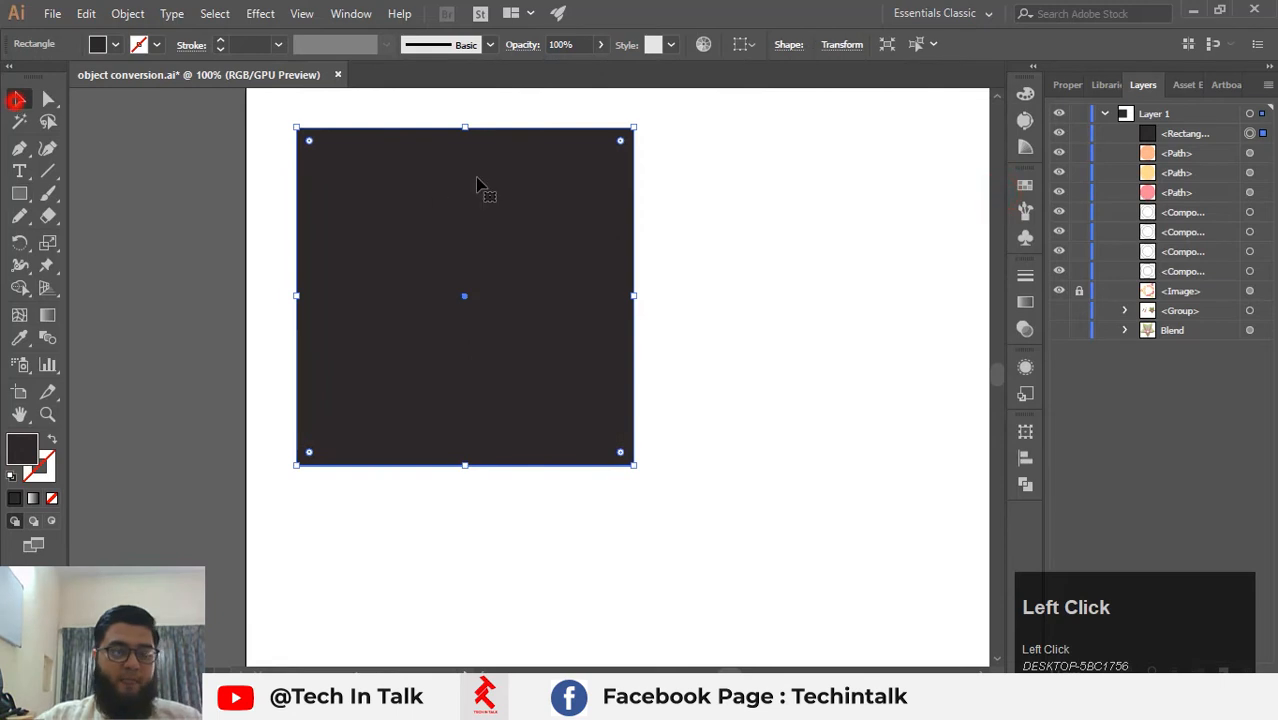
{"action": "right_click", "coordinate": [479, 180]}
{"action": "left_click", "coordinate": [620, 474]}
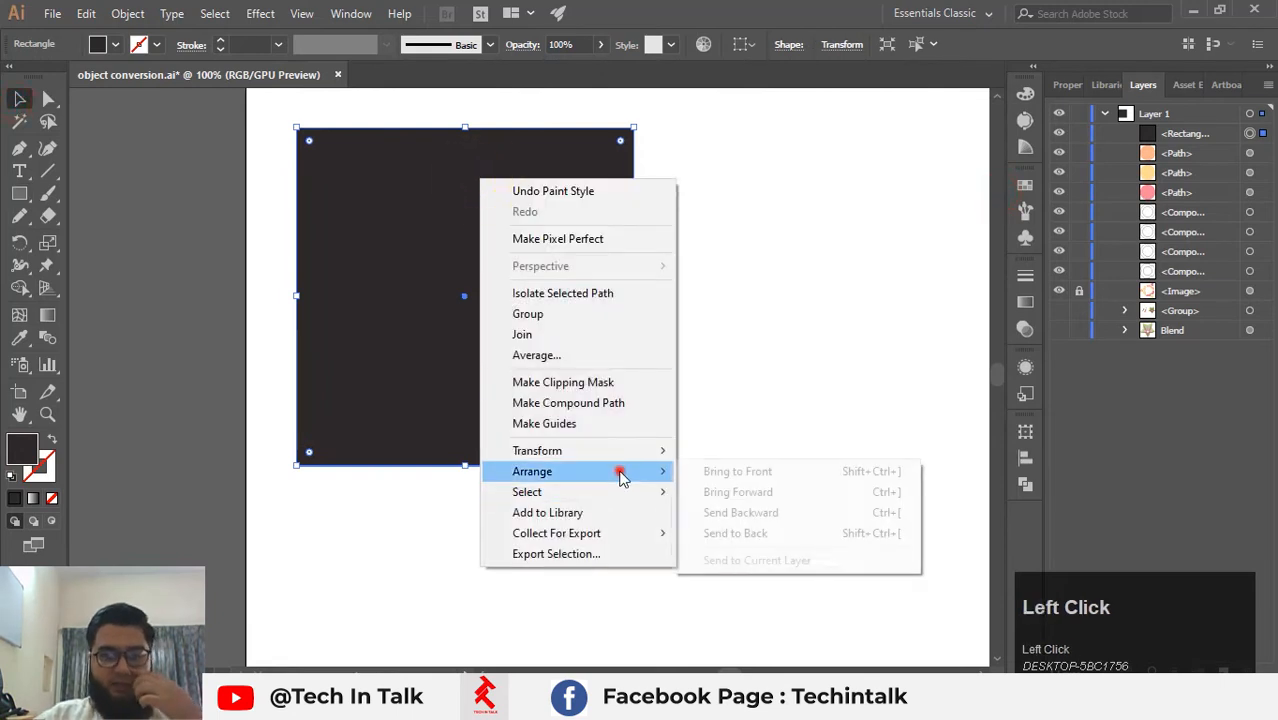
{"action": "left_click", "coordinate": [722, 535]}
{"action": "left_click", "coordinate": [733, 337]}
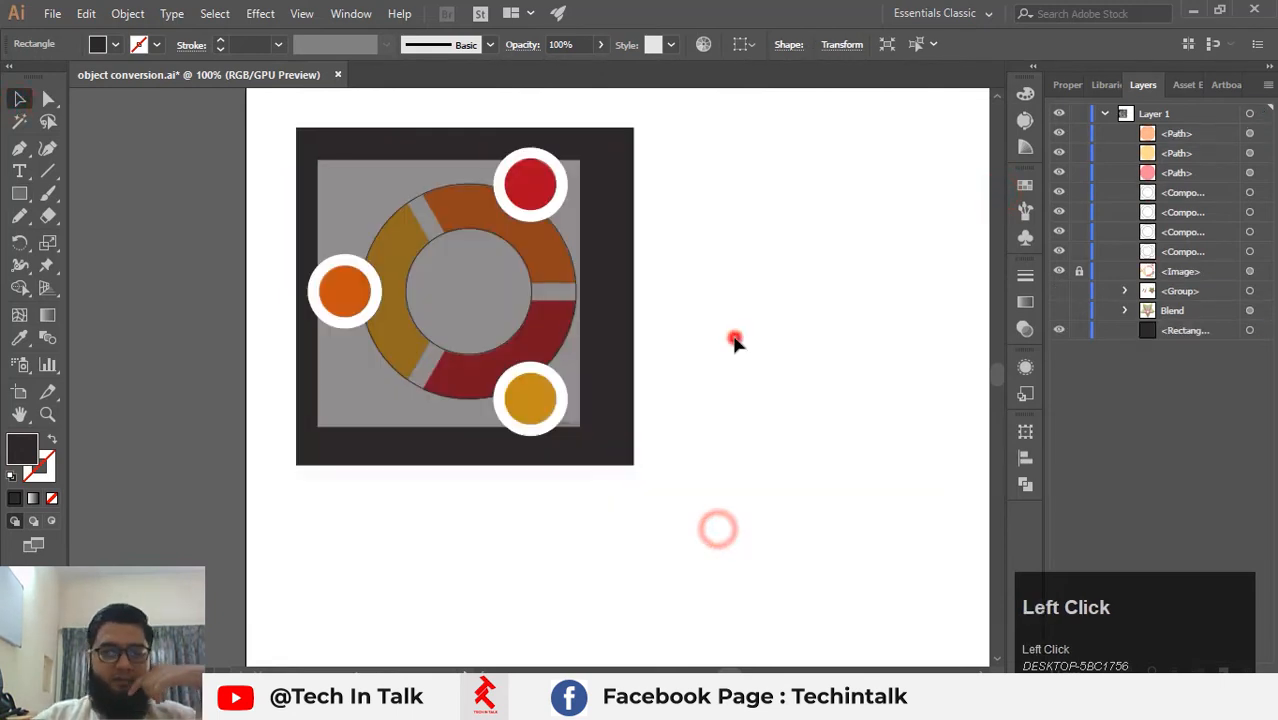
Examine the logo against the dark square, up close around the upper red dot and as a whole, selecting the ring outline.
{"action": "mouse_move", "coordinate": [568, 345]}
{"action": "left_mouse_down"}
{"action": "mouse_move", "coordinate": [580, 346]}
{"action": "mouse_move", "coordinate": [571, 352]}
{"action": "left_mouse_up"}
{"action": "mouse_move", "coordinate": [590, 250]}
{"action": "left_mouse_down"}
{"action": "mouse_move", "coordinate": [608, 251]}
{"action": "mouse_move", "coordinate": [599, 230]}
{"action": "left_mouse_up"}
{"action": "scroll", "coordinate": [542, 172], "scroll_direction": "up", "scroll_amount": 5}
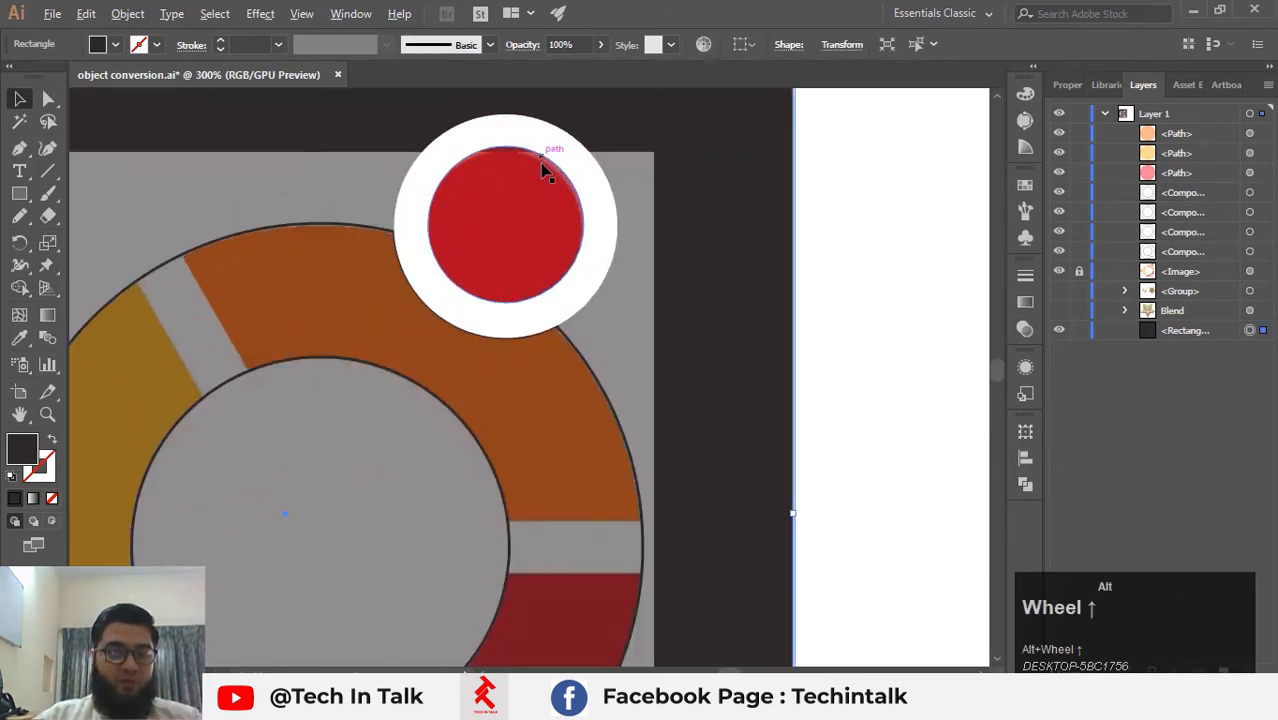
{"action": "scroll", "coordinate": [510, 365], "scroll_direction": "down", "scroll_amount": 1}
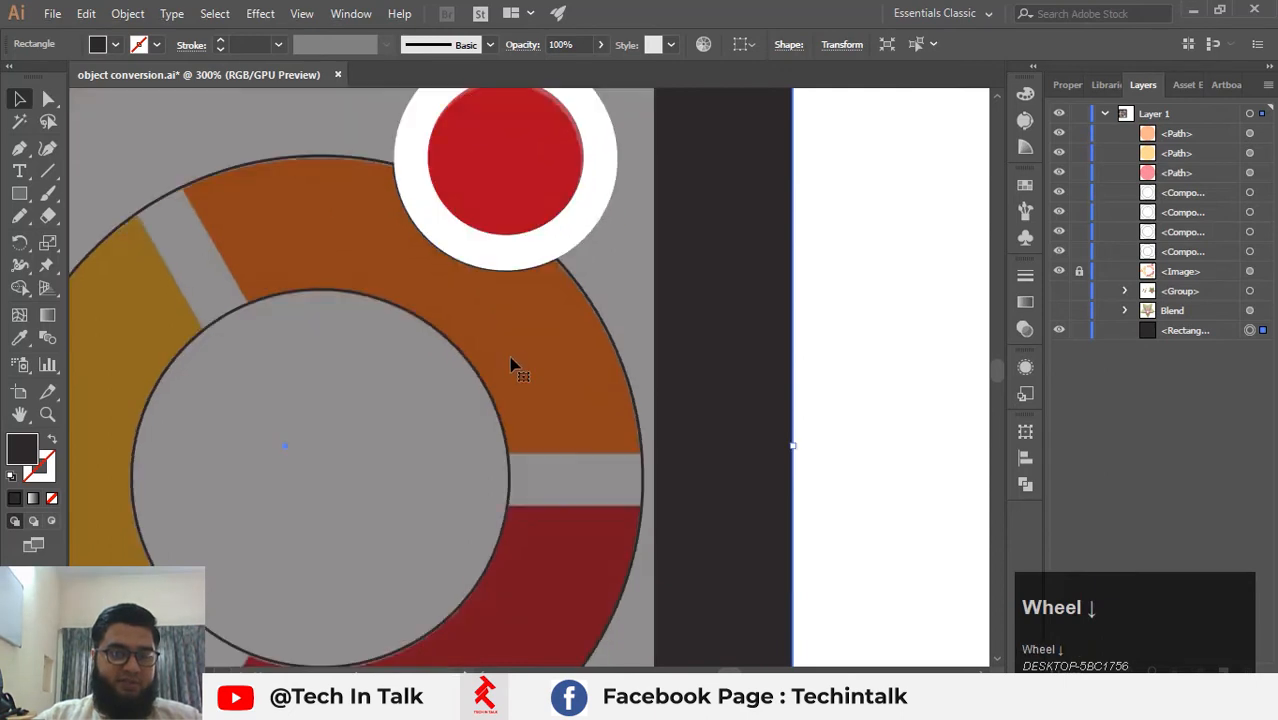
{"action": "left_click", "coordinate": [616, 344]}
{"action": "scroll", "coordinate": [650, 320], "scroll_direction": "down", "scroll_amount": 3}
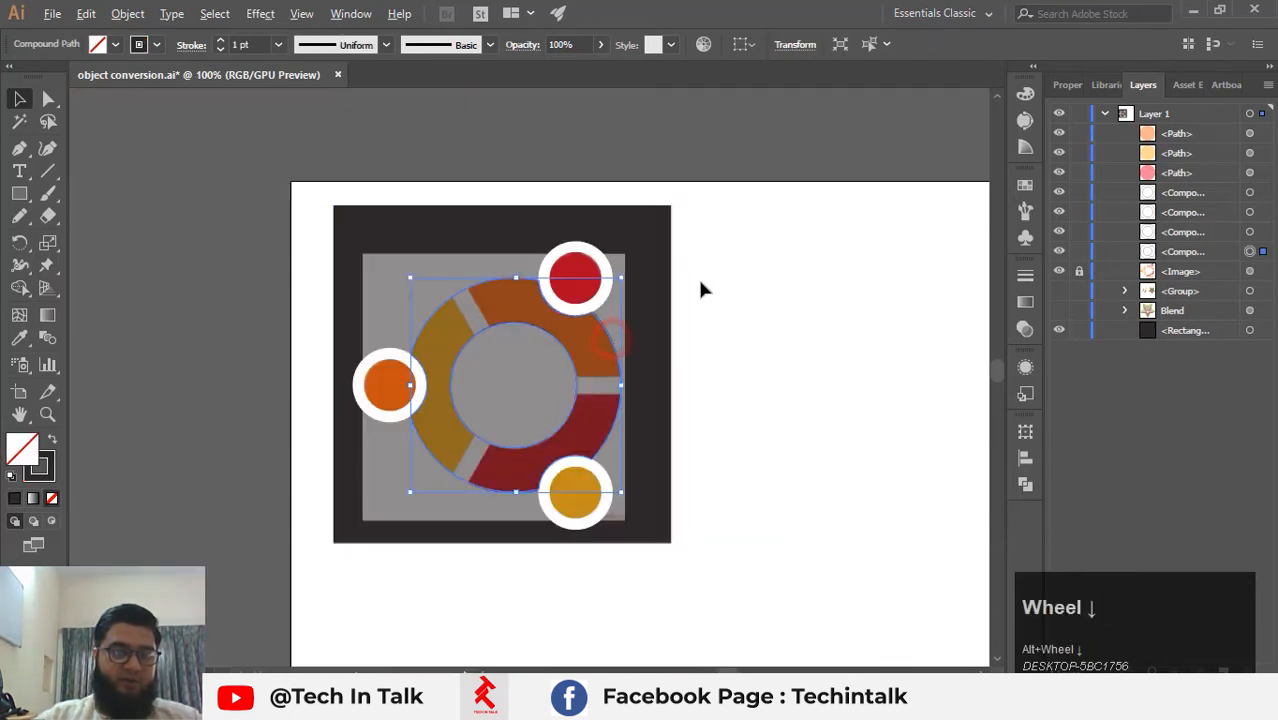
Undo the dark square behind the logo until it is gone, and leave nothing selected.
{"action": "left_click", "coordinate": [657, 270]}
{"action": "key", "text": "ctrl+z"}
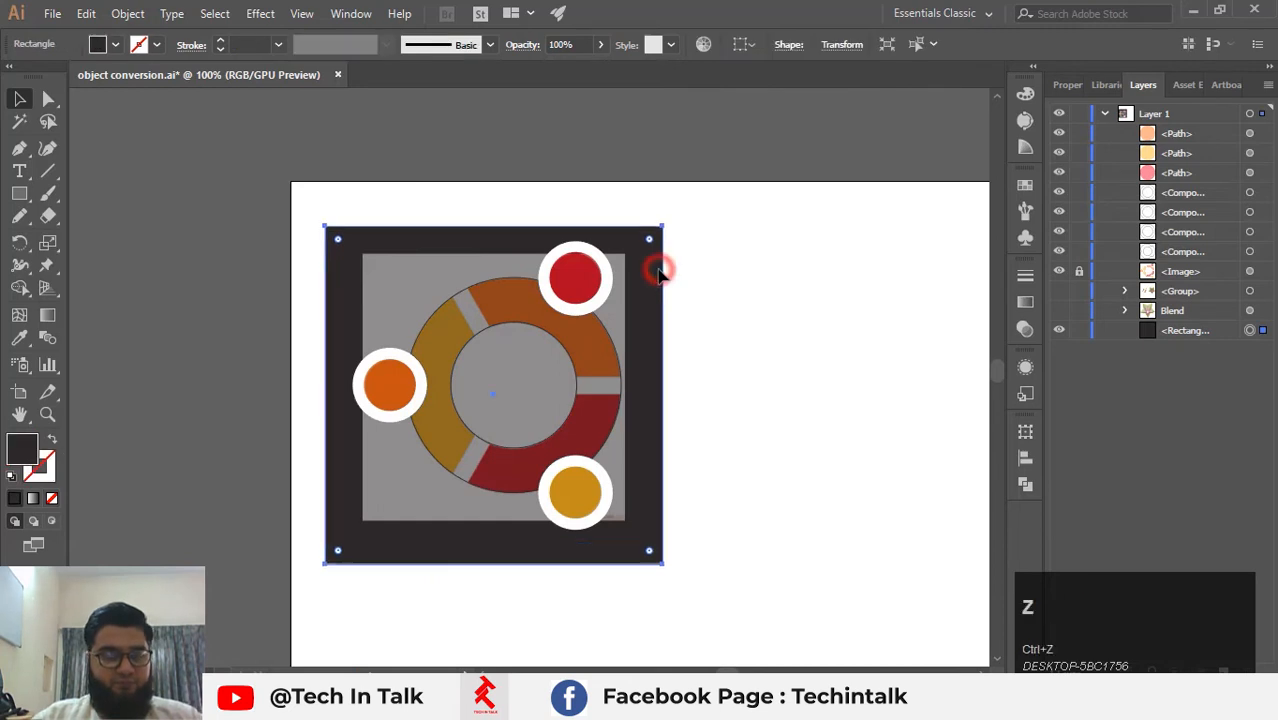
{"action": "key", "text": "ctrl+z"}
{"action": "key", "text": "ctrl+z"}
{"action": "key", "text": "ctrl+z"}
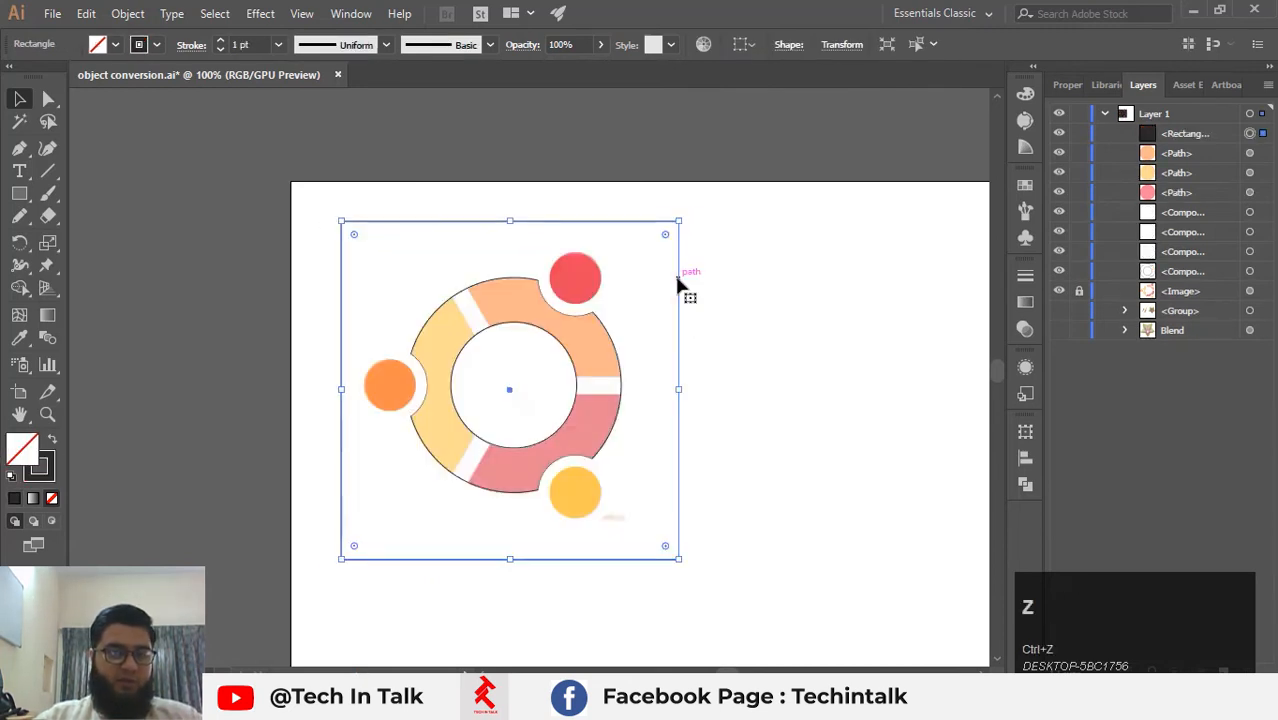
{"action": "key", "text": "ctrl+z"}
{"action": "left_click", "coordinate": [736, 281]}
Draw a rectangle over the ring's right-hand white gap, matching its height and extending past the inner and outer ring edges.
{"action": "scroll", "coordinate": [585, 476], "scroll_direction": "up", "scroll_amount": 4}
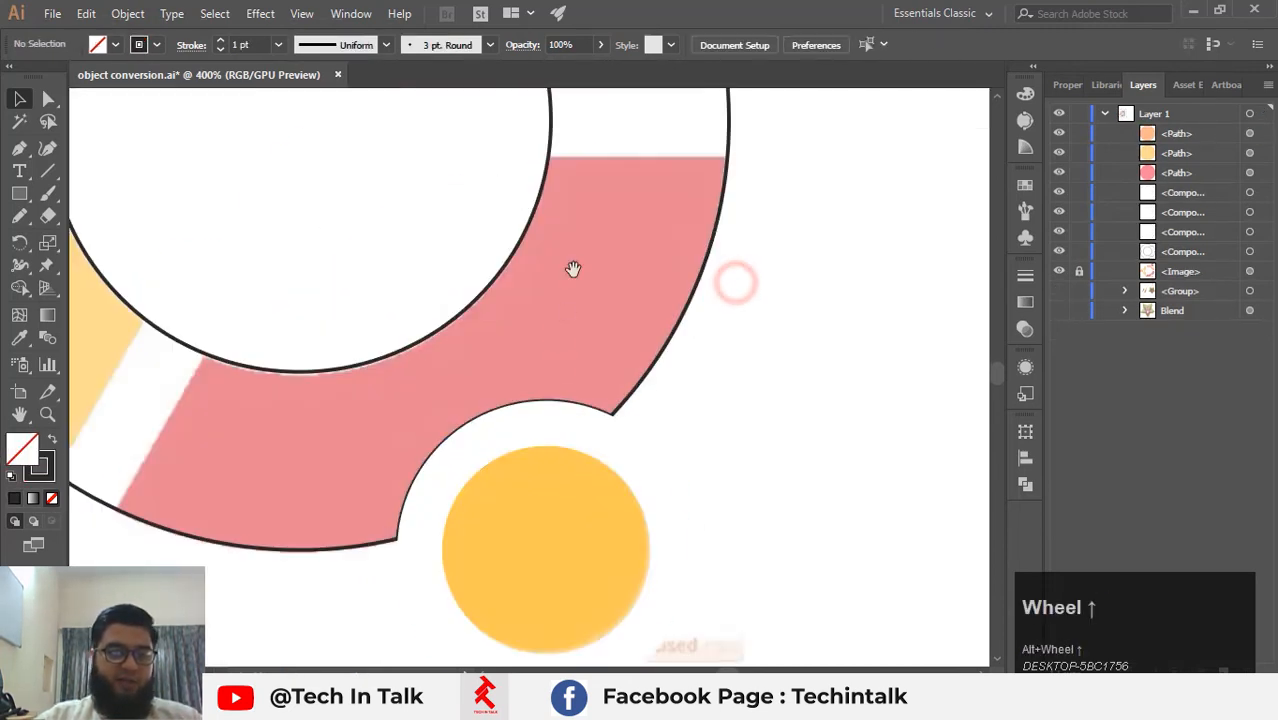
{"action": "left_click_drag", "start_coordinate": [573, 271], "coordinate": [498, 510]}
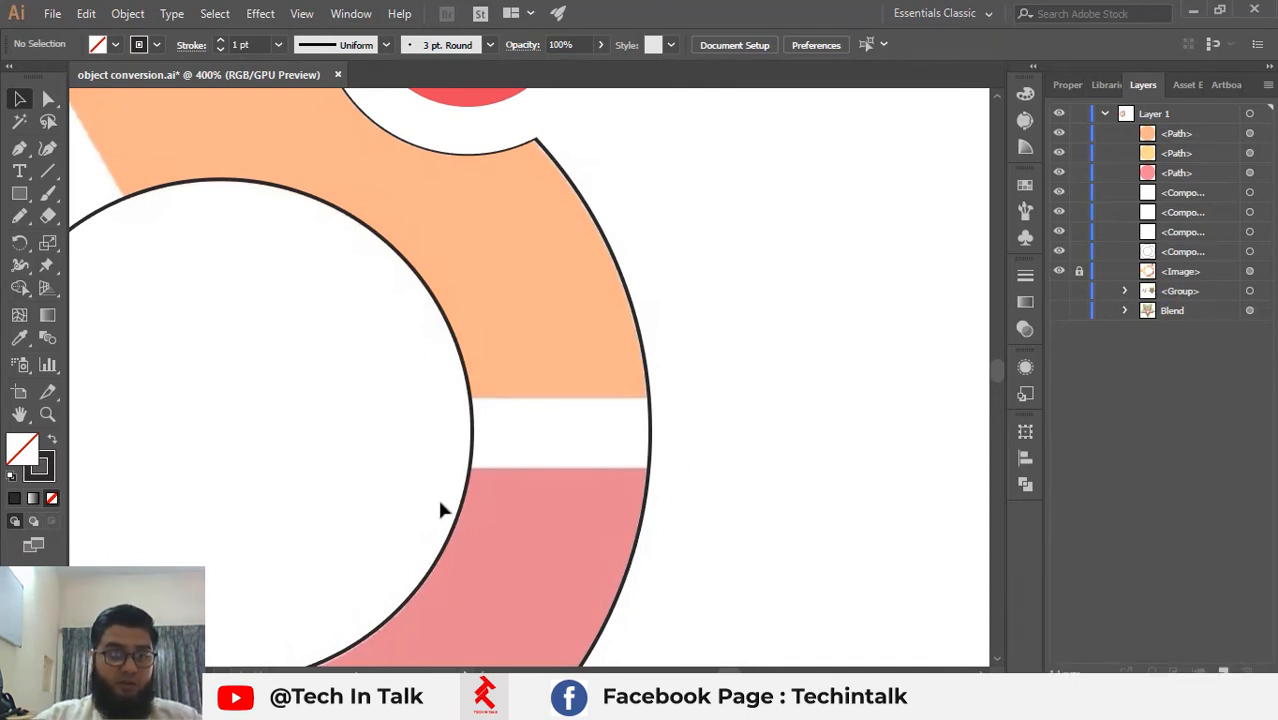
{"action": "scroll", "coordinate": [441, 473], "scroll_direction": "down", "scroll_amount": 1, "text": "alt"}
{"action": "scroll", "coordinate": [441, 473], "scroll_direction": "up", "scroll_amount": 2, "text": "alt"}
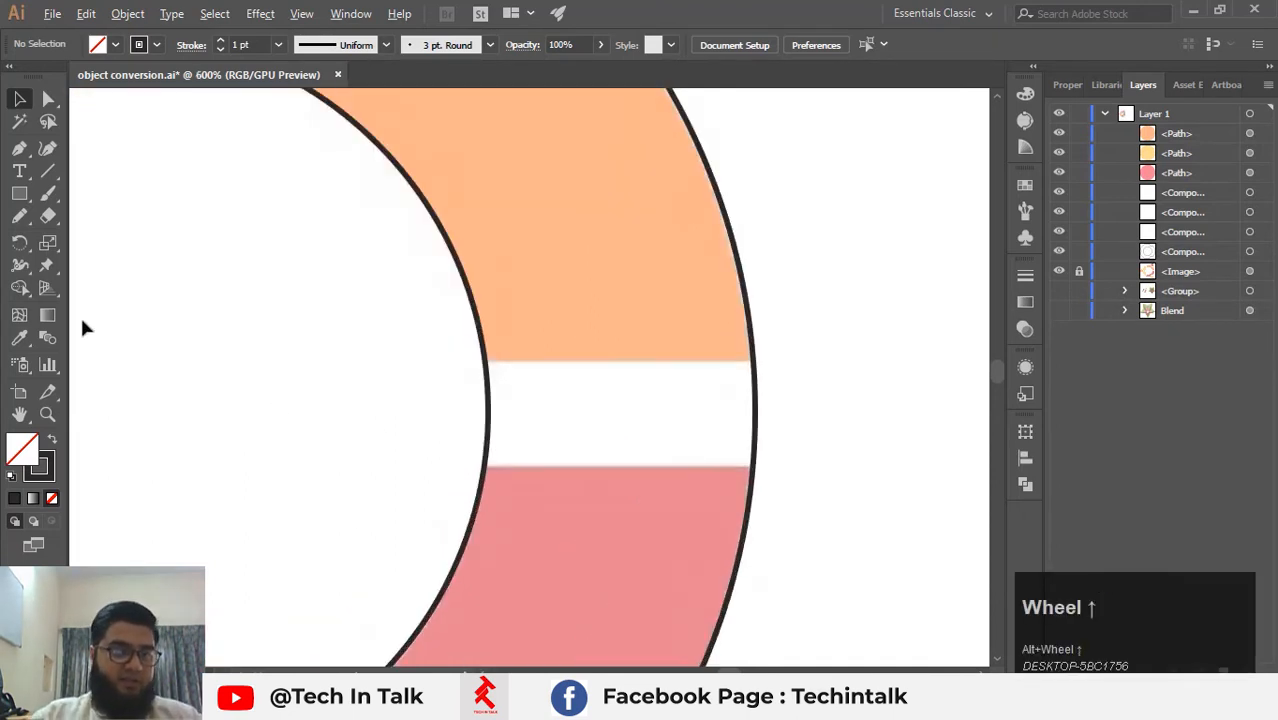
{"action": "left_click", "coordinate": [21, 197]}
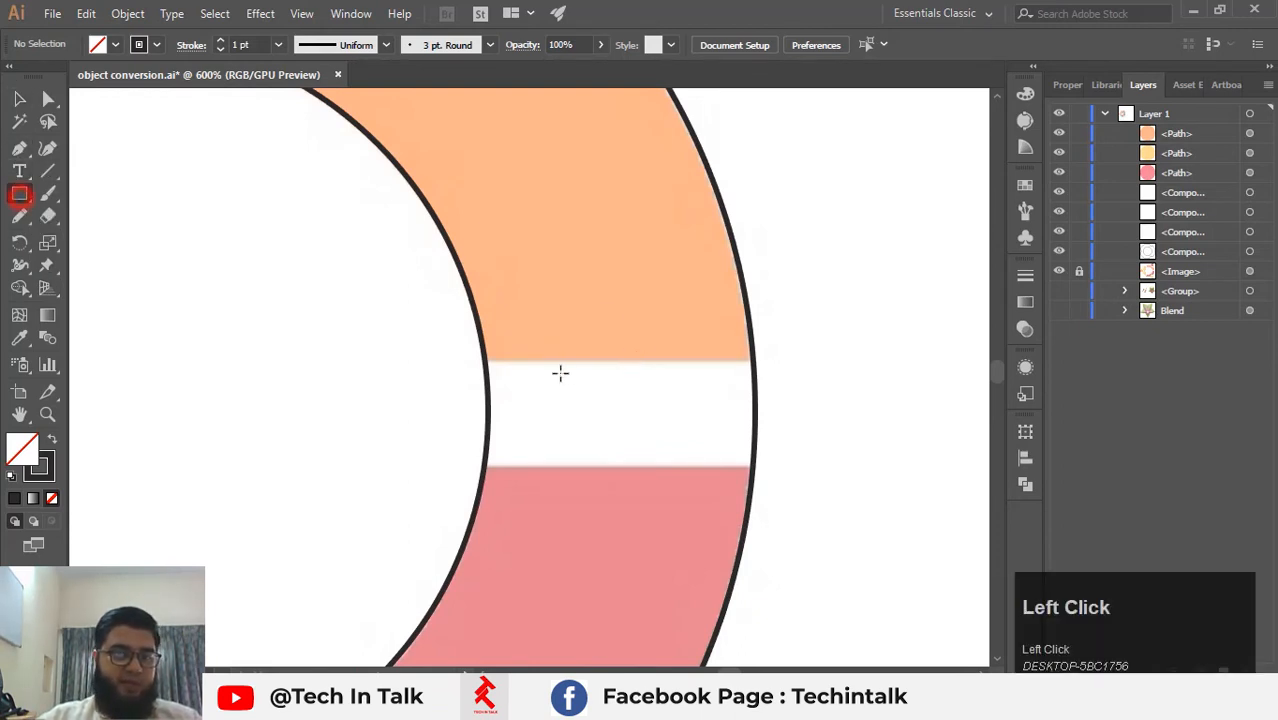
{"action": "left_click_drag", "start_coordinate": [462, 355], "coordinate": [782, 465]}
{"action": "key", "text": "ctrl+z"}
{"action": "scroll", "coordinate": [782, 465], "scroll_direction": "down", "scroll_amount": 2}
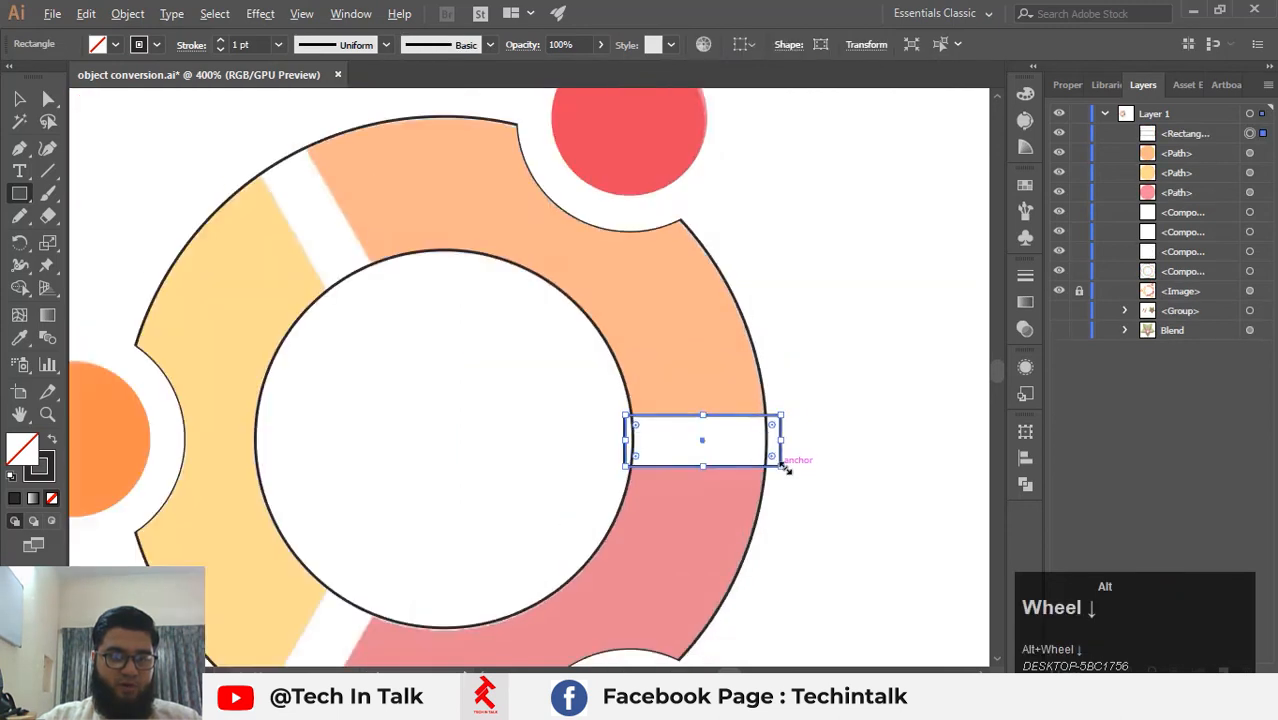
Draw a tall, narrow upright rectangle beside the ring's upper-left white gap, then deselect it.
{"action": "scroll", "coordinate": [377, 294], "scroll_direction": "up", "scroll_amount": 1}
{"action": "scroll", "coordinate": [373, 333], "scroll_direction": "up", "scroll_amount": 2}
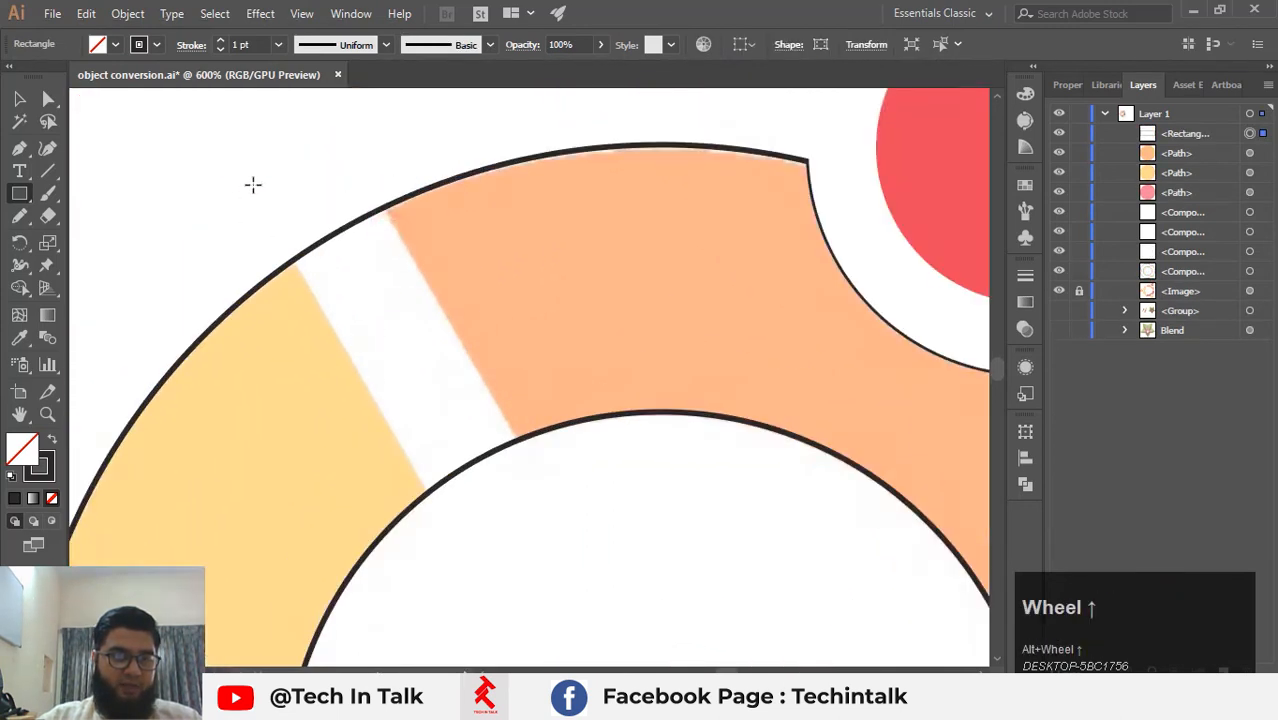
{"action": "left_click_drag", "start_coordinate": [258, 179], "coordinate": [351, 477]}
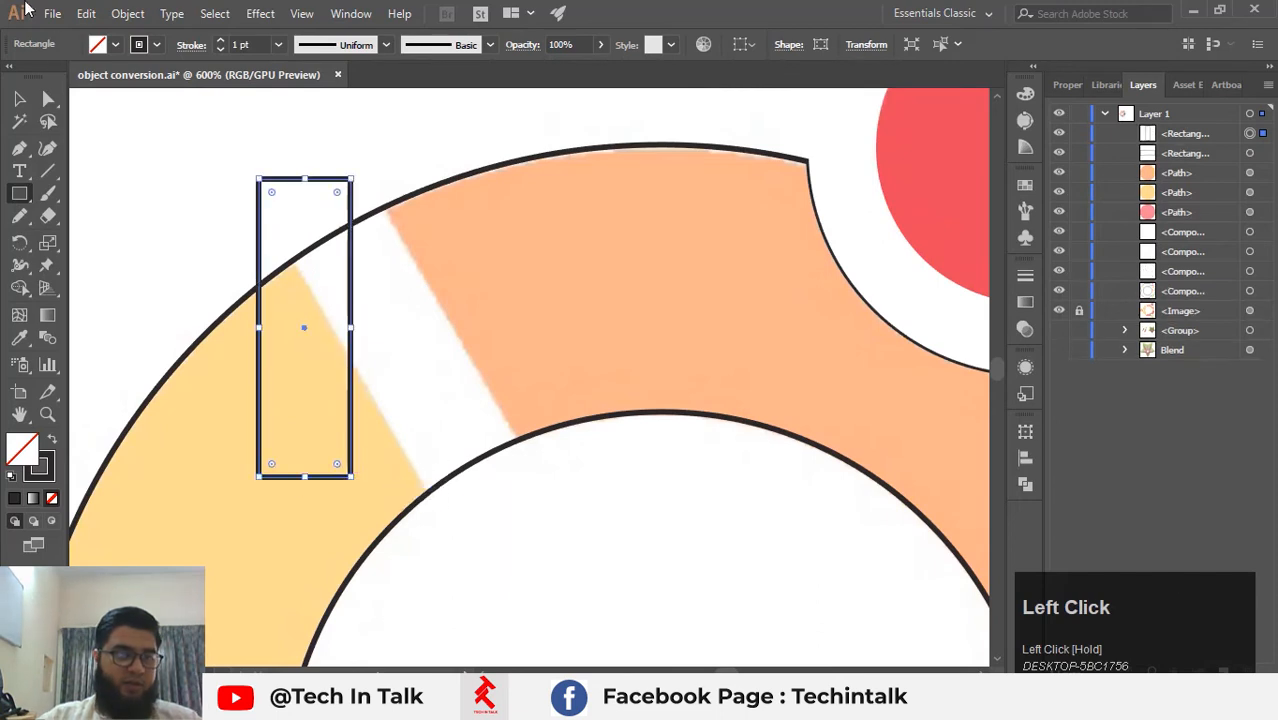
{"action": "left_click", "coordinate": [49, 99]}
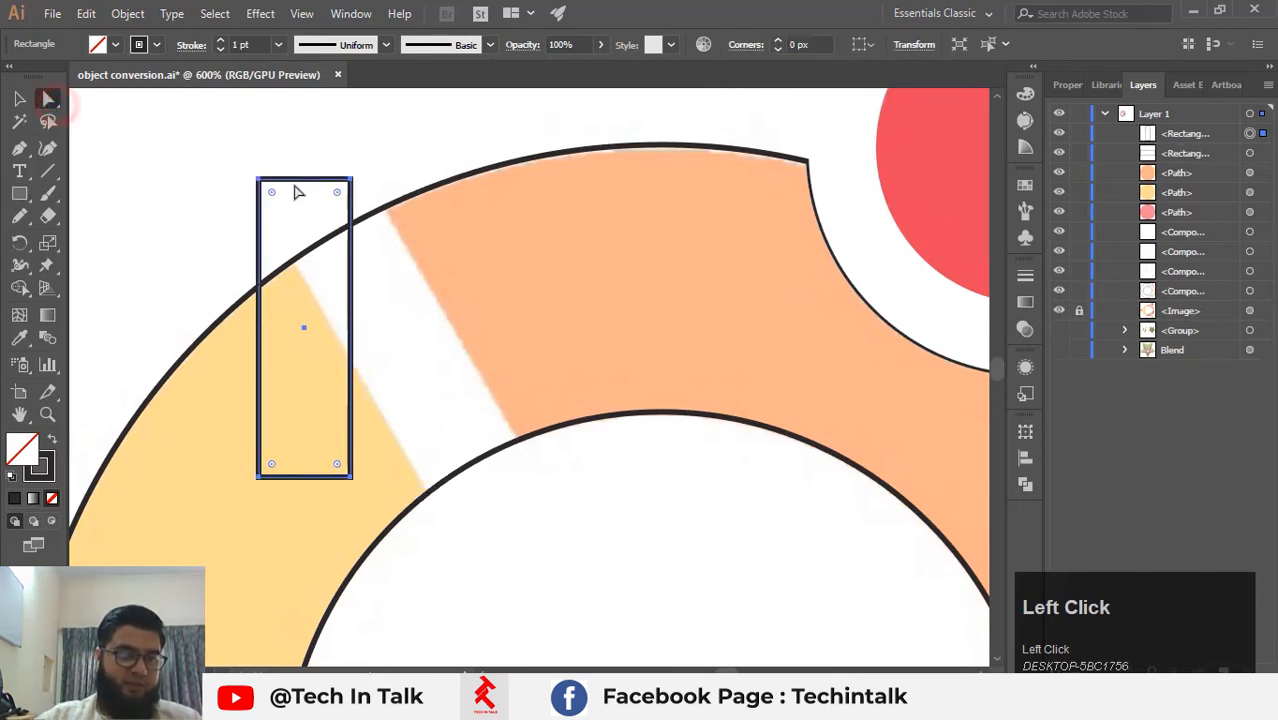
{"action": "left_click", "coordinate": [20, 99]}
{"action": "left_click", "coordinate": [220, 183]}
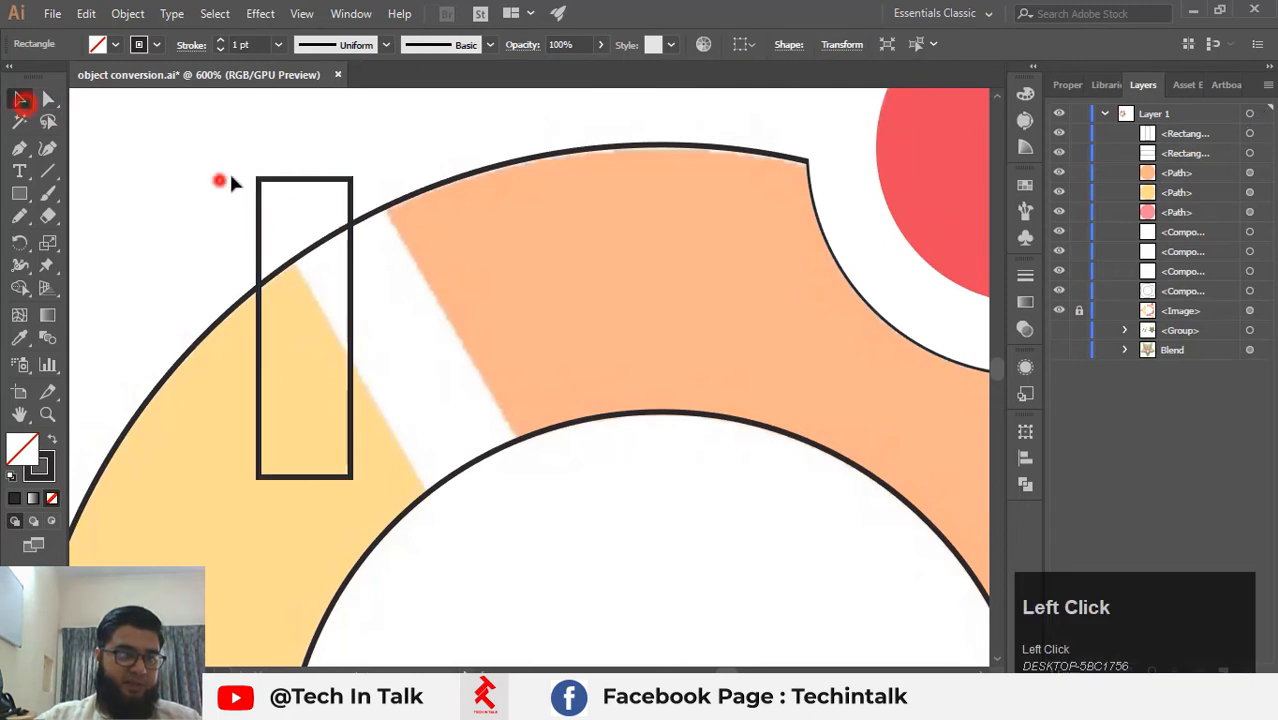
Rotate the narrow rectangle to the slant of the upper-left gap and position it so it covers the gap past both ring edges.
{"action": "left_click_drag", "start_coordinate": [268, 181], "coordinate": [304, 265]}
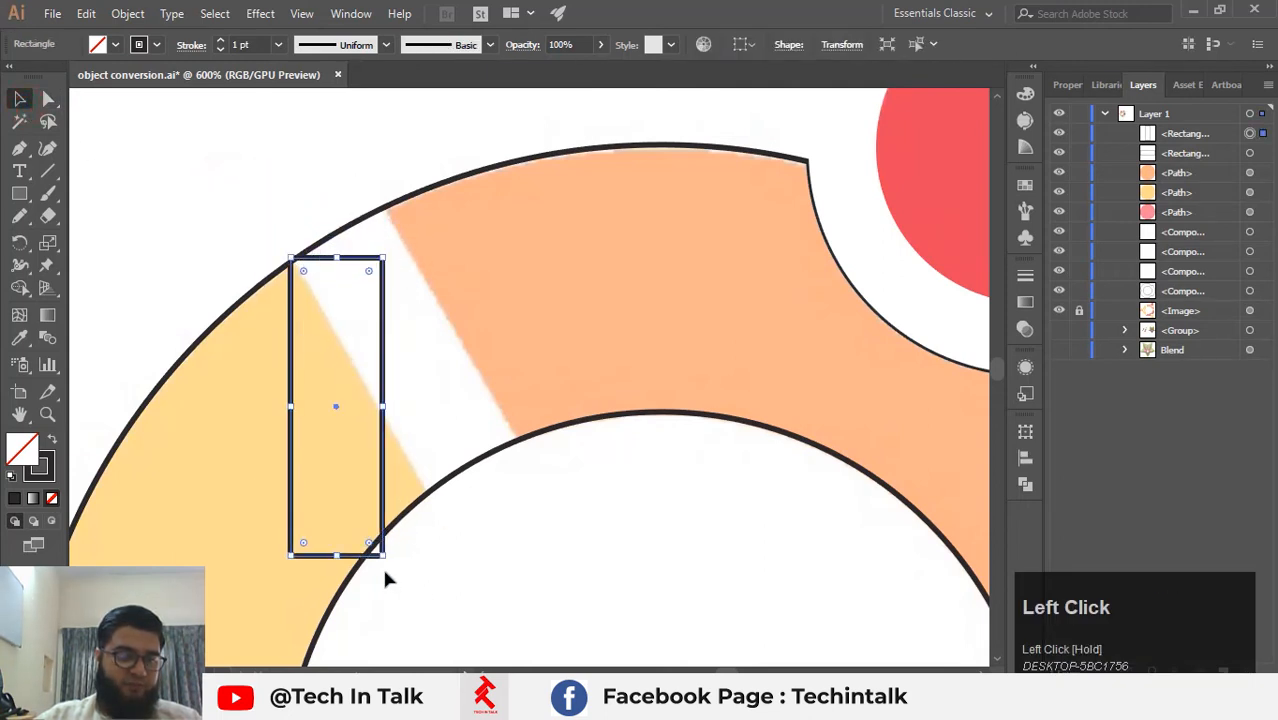
{"action": "left_click_drag", "start_coordinate": [385, 562], "coordinate": [442, 503]}
{"action": "left_click_drag", "start_coordinate": [403, 427], "coordinate": [476, 372]}
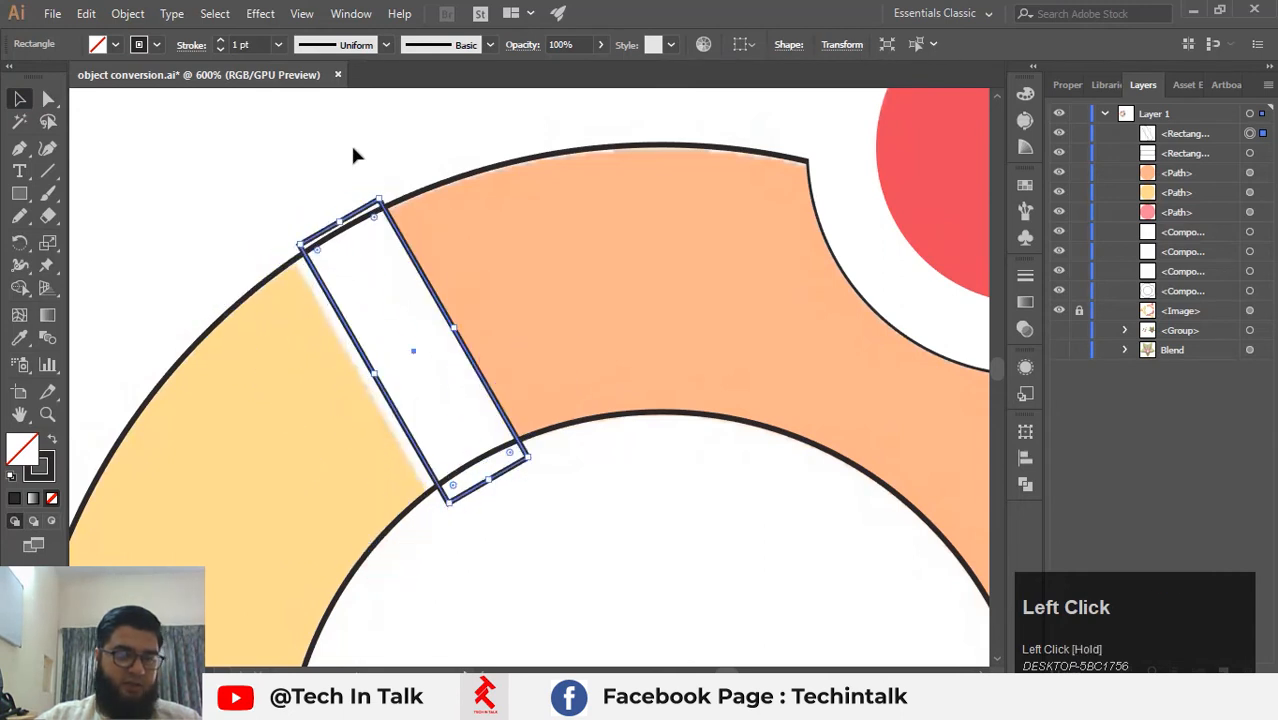
{"action": "key", "text": "a"}
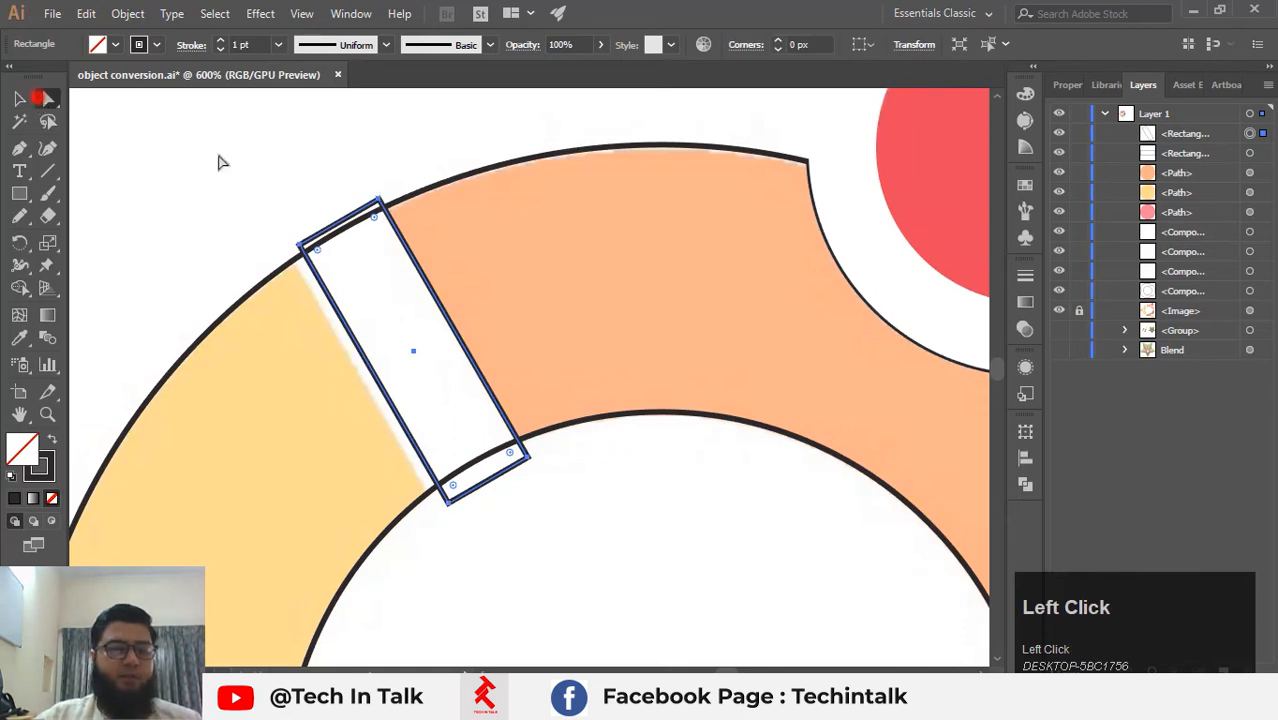
{"action": "left_click", "coordinate": [311, 192]}
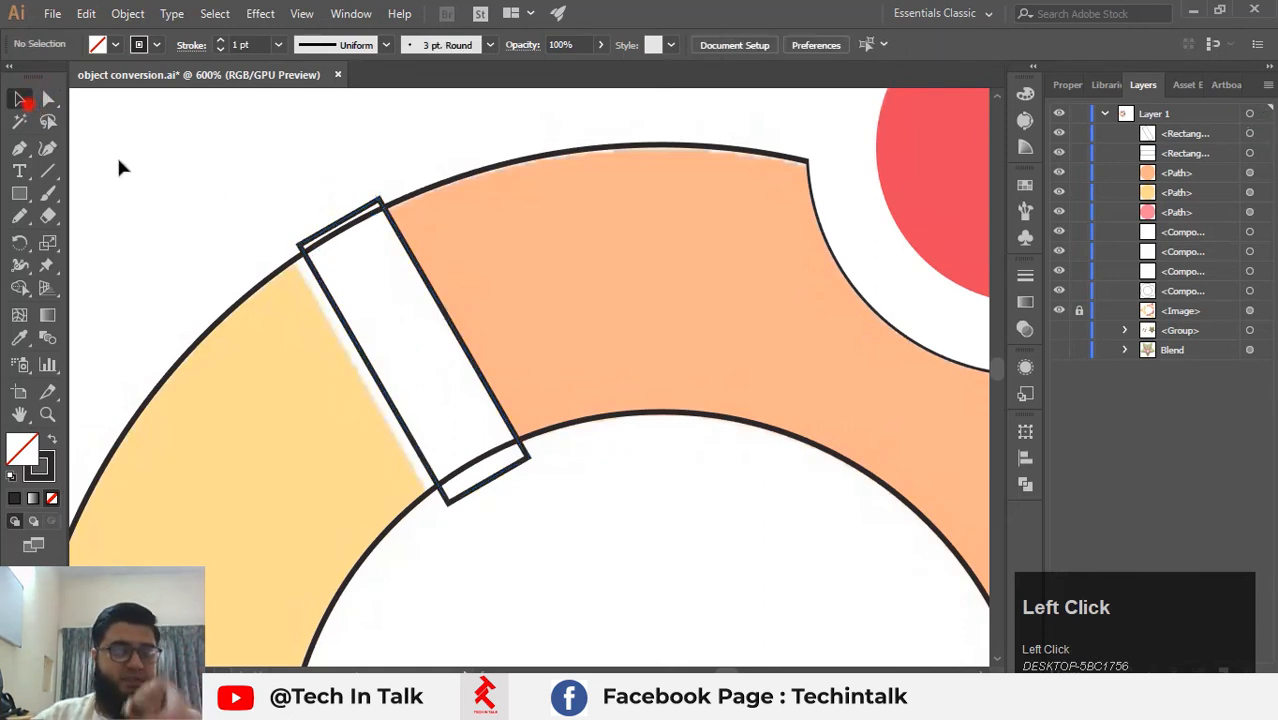
{"action": "left_click", "coordinate": [374, 380]}
{"action": "left_click_drag", "start_coordinate": [376, 380], "coordinate": [365, 375]}
{"action": "left_click", "coordinate": [614, 606]}
Copy the right-hand gap rectangle to the lower-left gap and rotate it so it covers the gap past both ring edges.
{"action": "scroll", "coordinate": [561, 500], "scroll_direction": "down", "scroll_amount": 2, "text": "alt"}
{"action": "left_click_drag", "start_coordinate": [559, 511], "coordinate": [359, 237]}
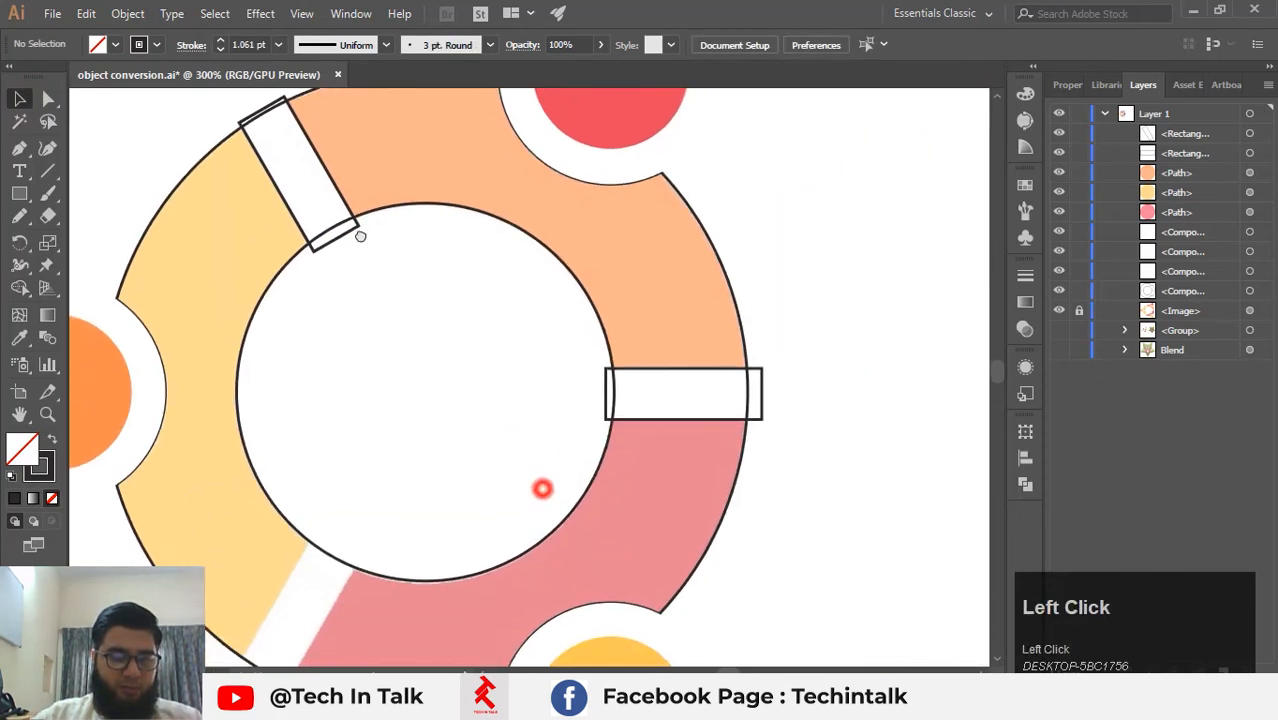
{"action": "left_click_drag", "start_coordinate": [430, 440], "coordinate": [489, 293]}
{"action": "scroll", "coordinate": [397, 367], "scroll_direction": "up", "scroll_amount": 2, "text": "alt"}
{"action": "scroll", "coordinate": [485, 367], "scroll_direction": "down", "scroll_amount": 1, "text": "alt"}
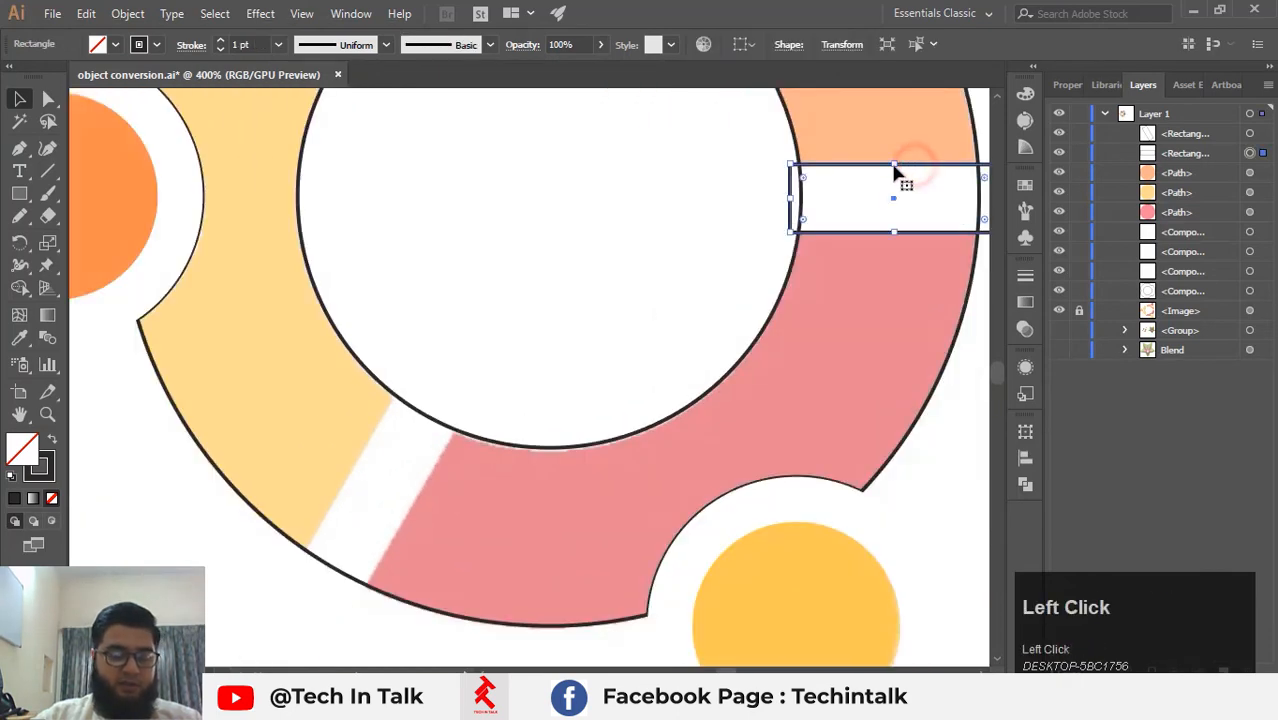
{"action": "left_click_drag", "start_coordinate": [912, 170], "coordinate": [399, 467]}
{"action": "left_click_drag", "start_coordinate": [496, 454], "coordinate": [415, 326]}
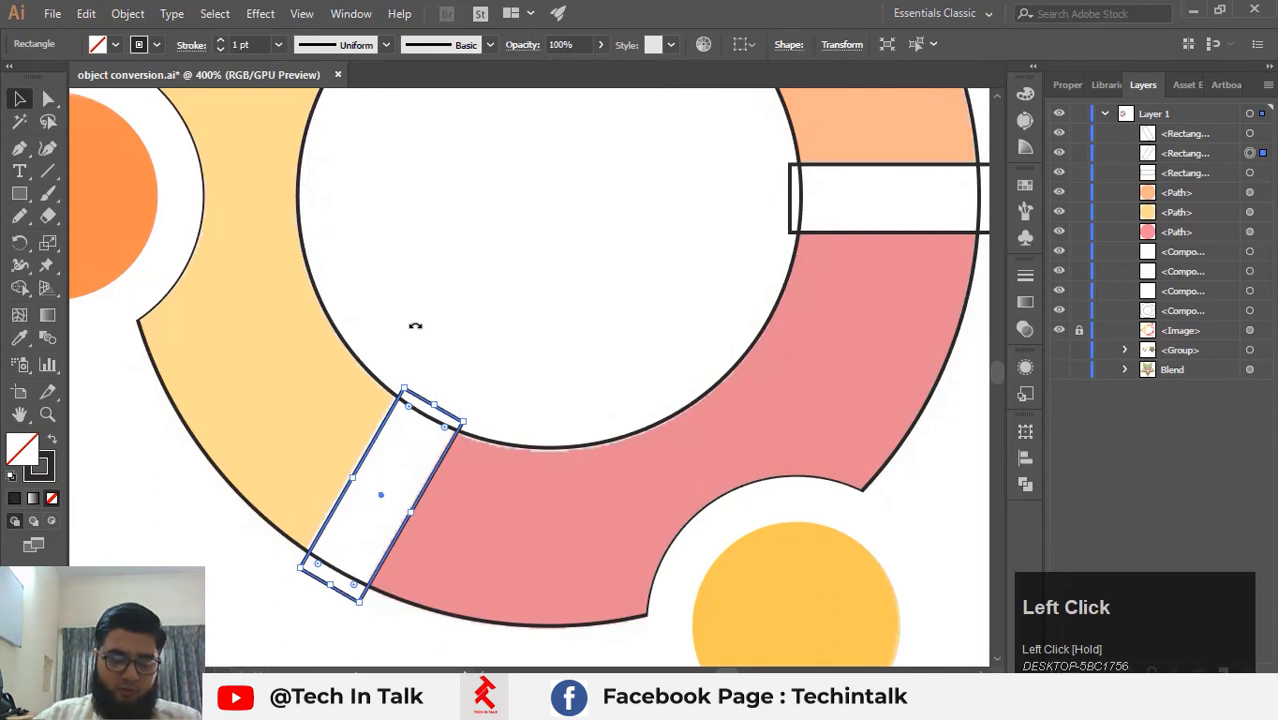
{"action": "left_click", "coordinate": [415, 326]}
{"action": "scroll", "coordinate": [494, 277], "scroll_direction": "down", "scroll_amount": 2}
{"action": "left_click", "coordinate": [522, 302]}
Select the ring outline with the upper-left gap rectangle and split the ring along the rectangle using the Shape Builder.
{"action": "key", "text": "space"}
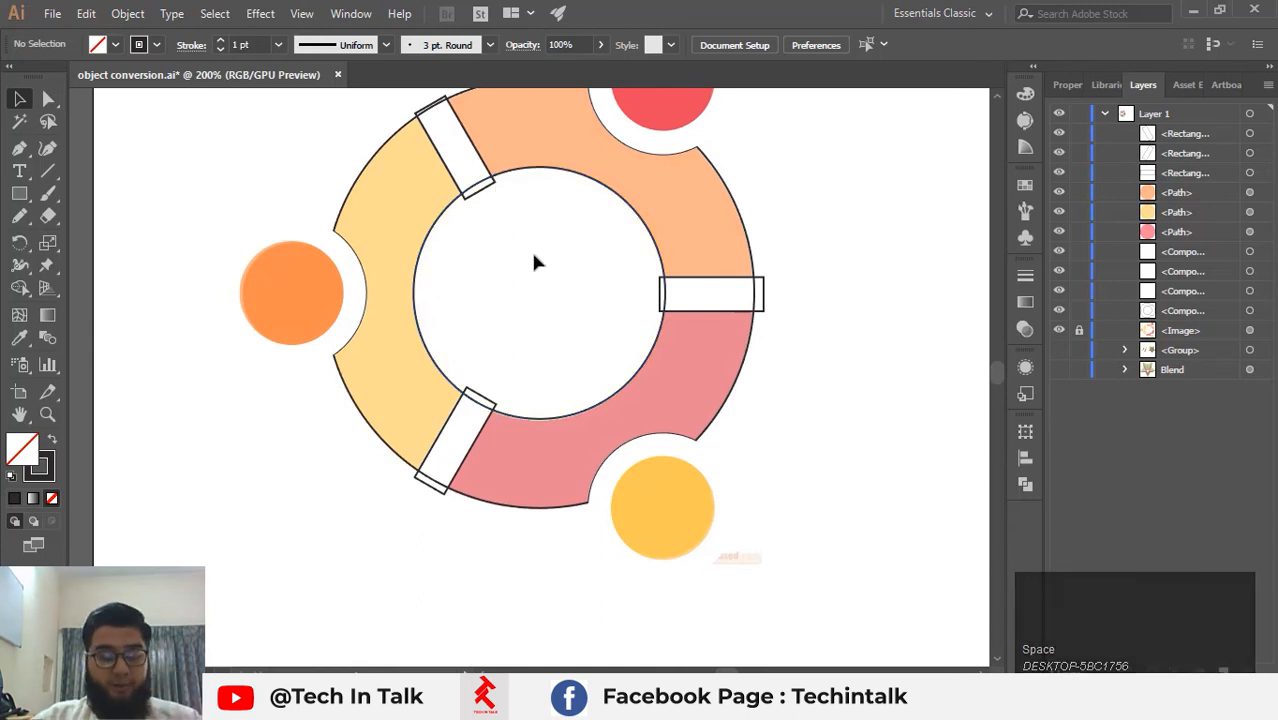
{"action": "scroll", "coordinate": [531, 249], "scroll_direction": "up", "scroll_amount": 1}
{"action": "left_click_drag", "start_coordinate": [531, 240], "coordinate": [512, 397]}
{"action": "key", "text": "space"}
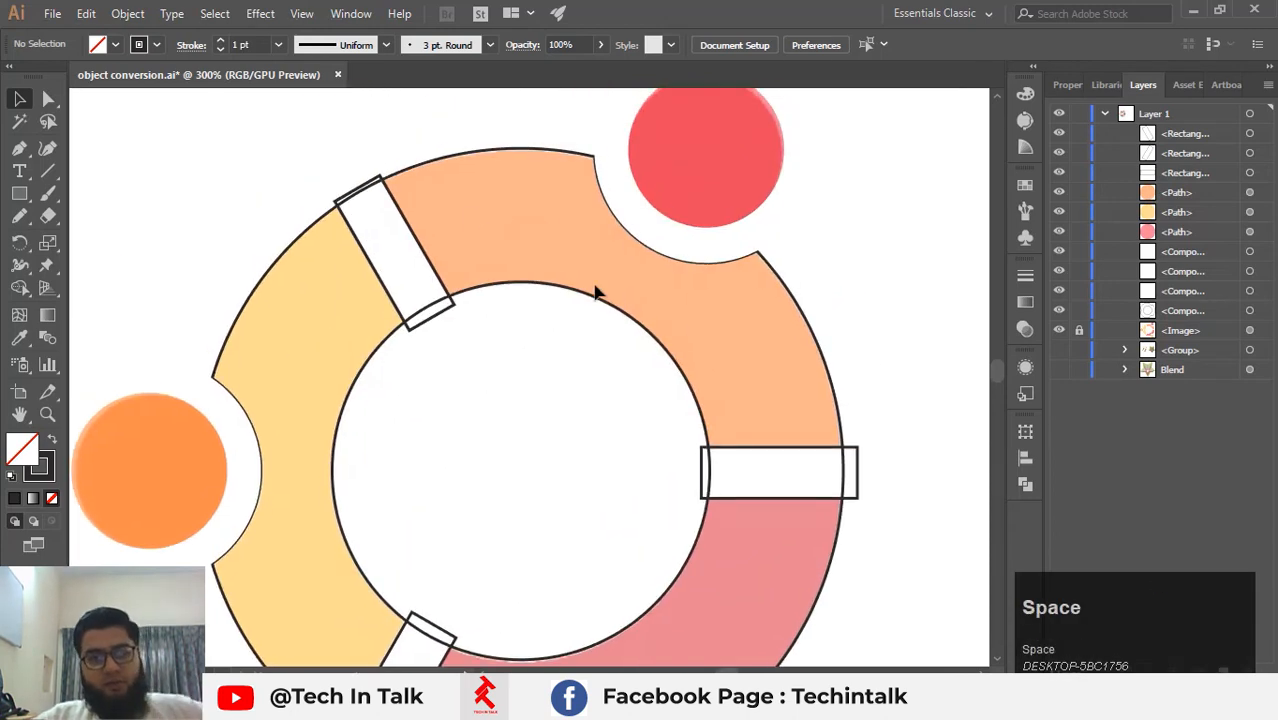
{"action": "left_click", "coordinate": [695, 200]}
{"action": "left_click", "coordinate": [565, 290]}
{"action": "left_click", "coordinate": [394, 140]}
{"action": "left_click_drag", "start_coordinate": [302, 131], "coordinate": [518, 428]}
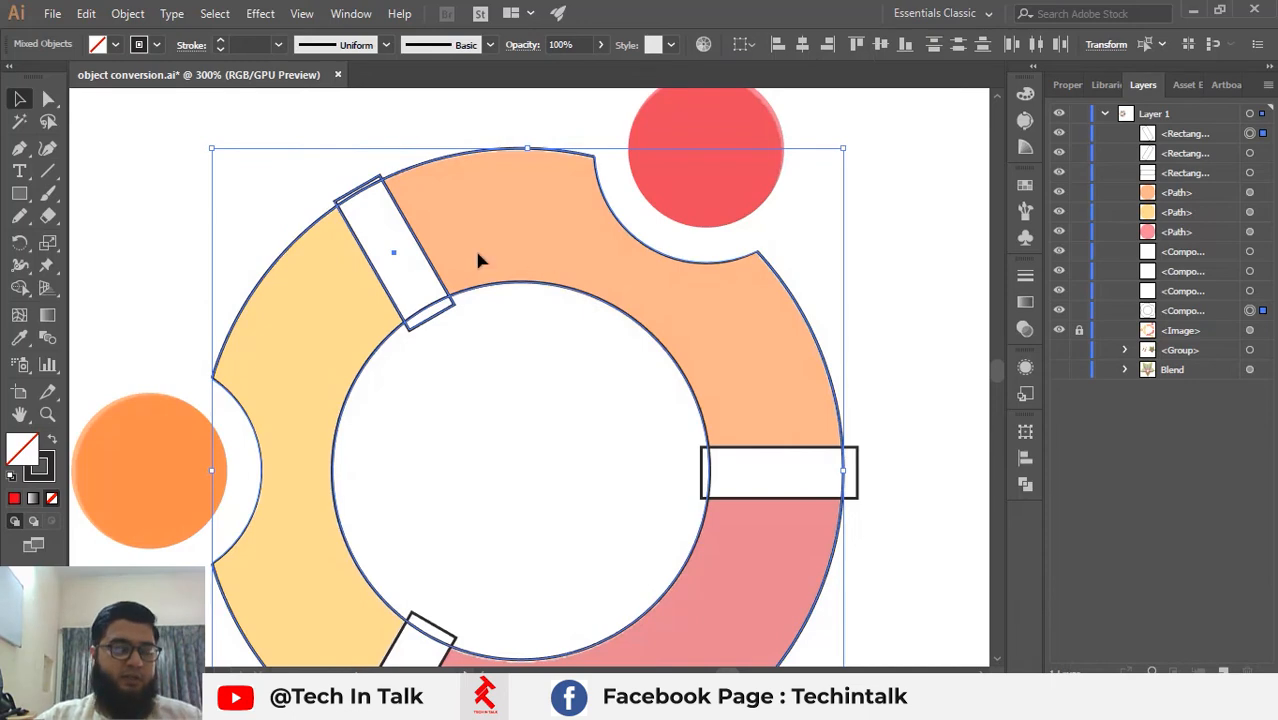
{"action": "left_click", "coordinate": [19, 288]}
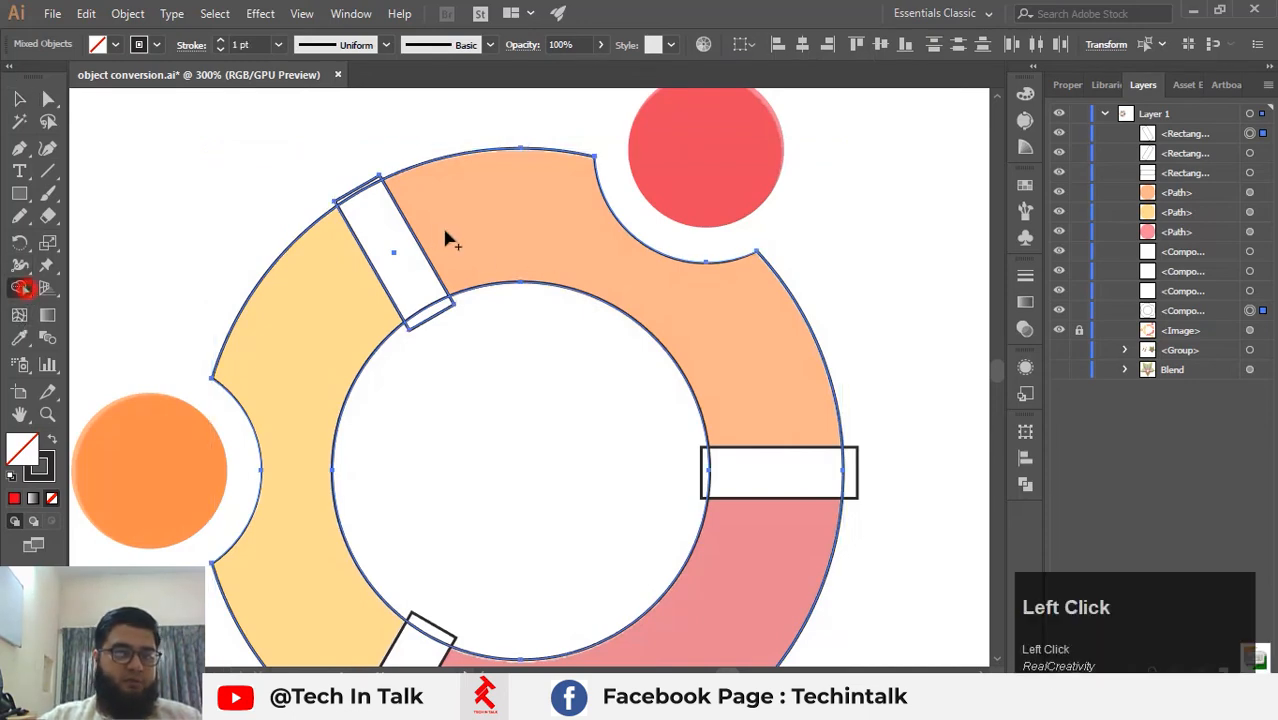
{"action": "scroll", "coordinate": [500, 230], "scroll_direction": "down", "scroll_amount": 1}
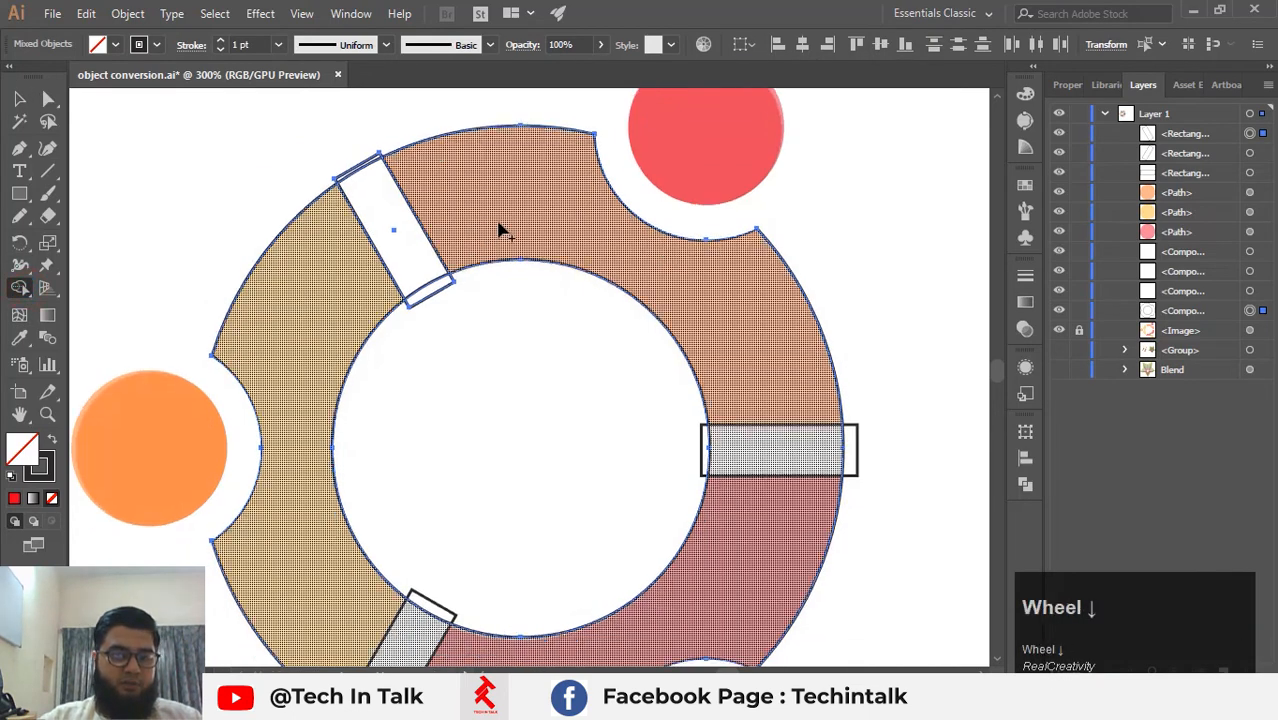
{"action": "scroll", "coordinate": [500, 230], "scroll_direction": "up", "scroll_amount": 1}
{"action": "scroll", "coordinate": [495, 232], "scroll_direction": "up", "scroll_amount": 3}
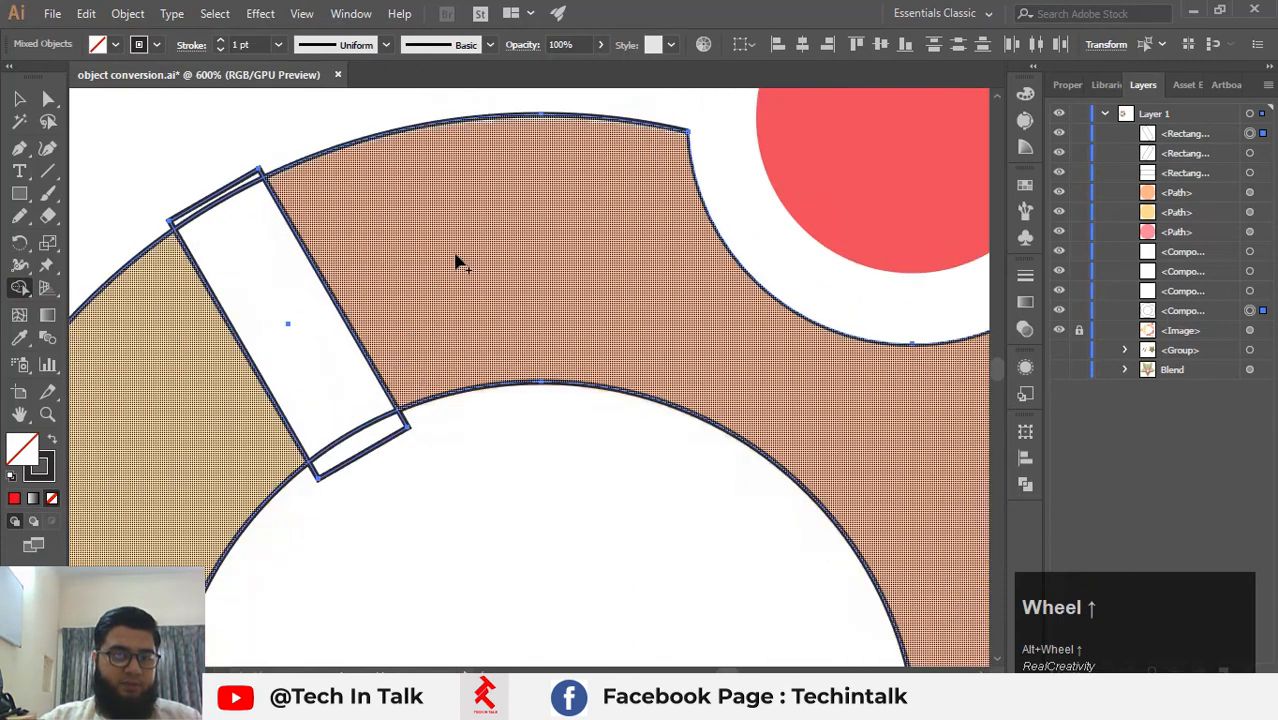
{"action": "left_click", "coordinate": [456, 246]}
{"action": "scroll", "coordinate": [452, 238], "scroll_direction": "down", "scroll_amount": 1}
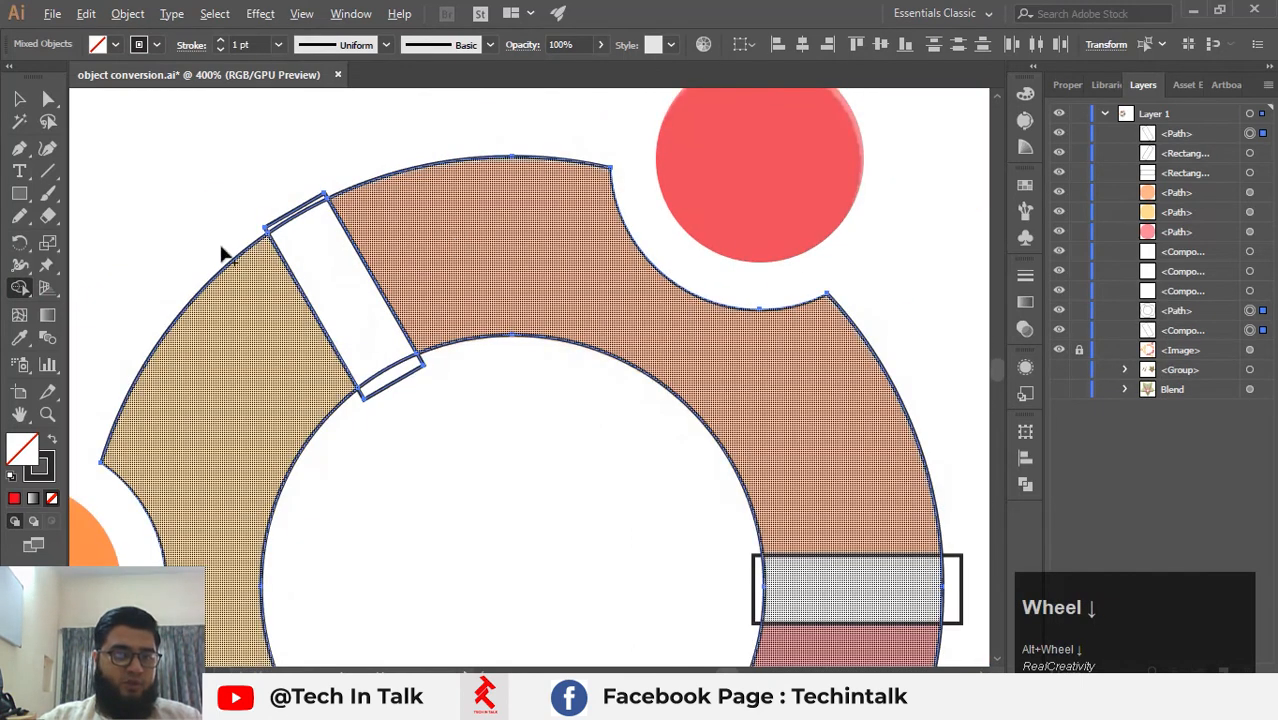
Delete the rectangle and the cut-out ring piece at the upper-left gap, leaving an open gap in the ring outline.
{"action": "left_click", "coordinate": [20, 100]}
{"action": "left_click", "coordinate": [220, 137]}
{"action": "left_click_drag", "start_coordinate": [289, 206], "coordinate": [272, 150]}
{"action": "left_click", "coordinate": [270, 148]}
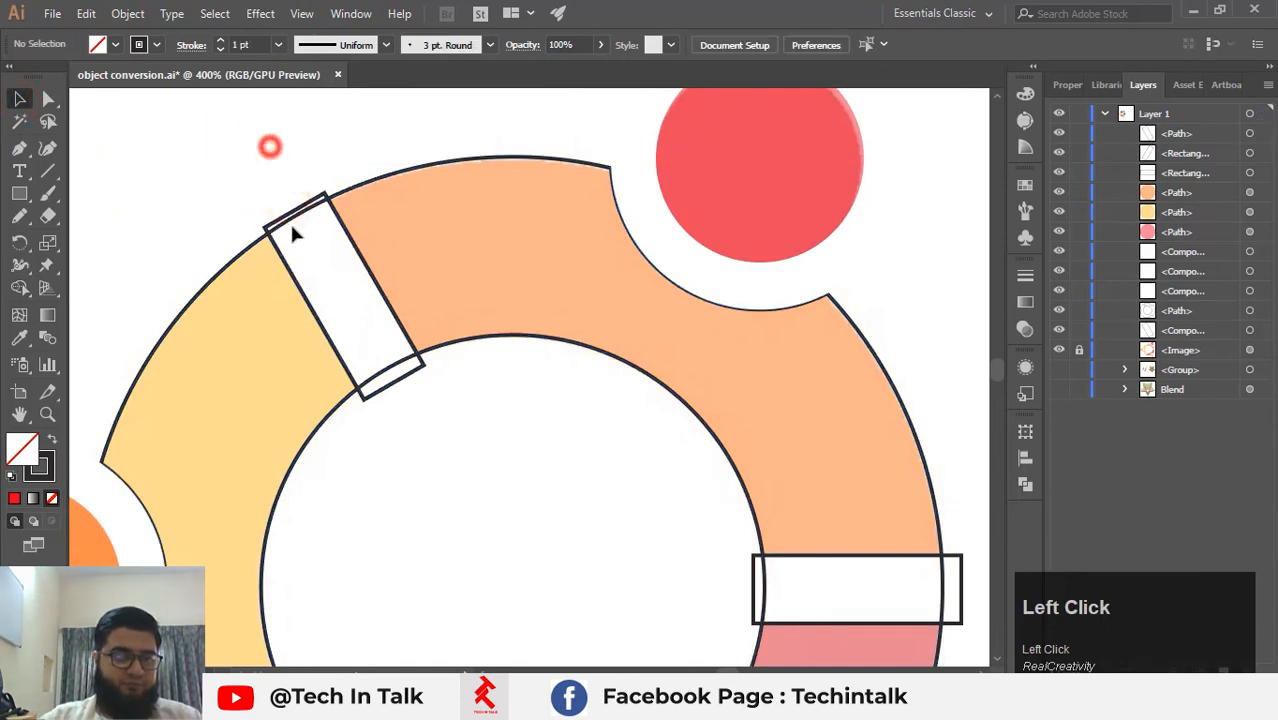
{"action": "left_click", "coordinate": [289, 214]}
{"action": "key", "text": "Delete"}
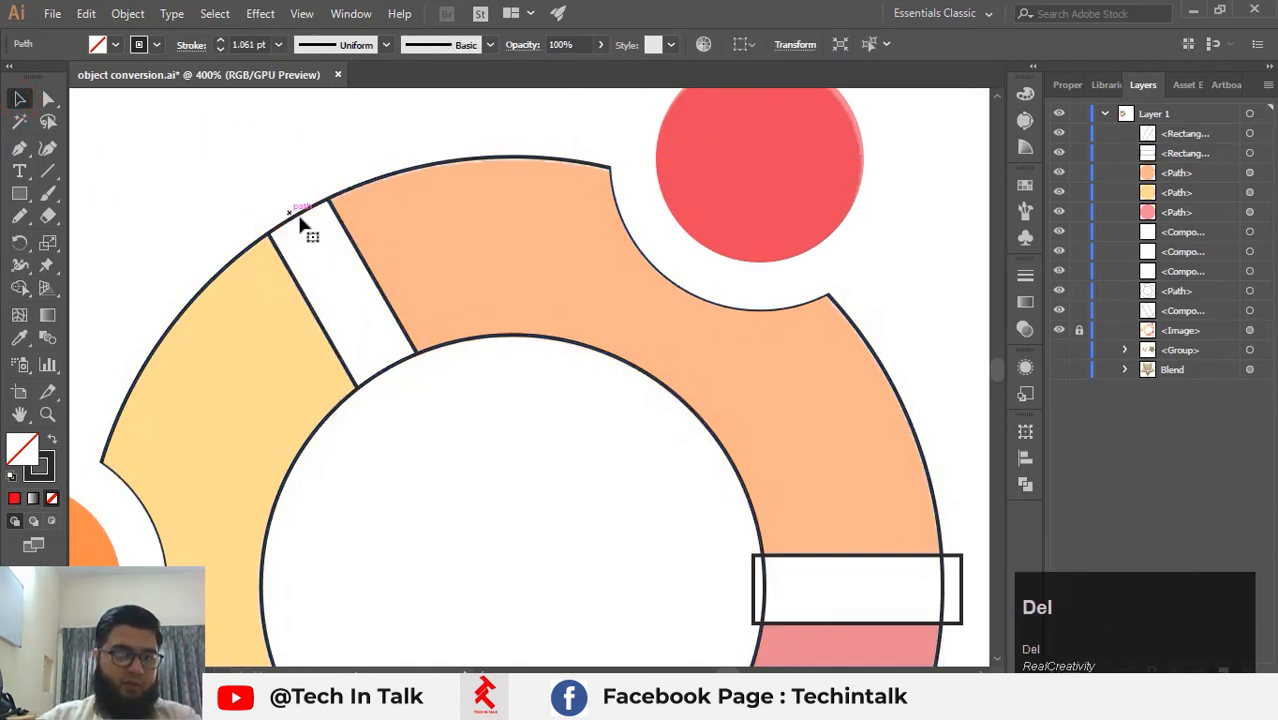
{"action": "left_click", "coordinate": [292, 215]}
{"action": "key", "text": "Delete"}
{"action": "left_click", "coordinate": [340, 164]}
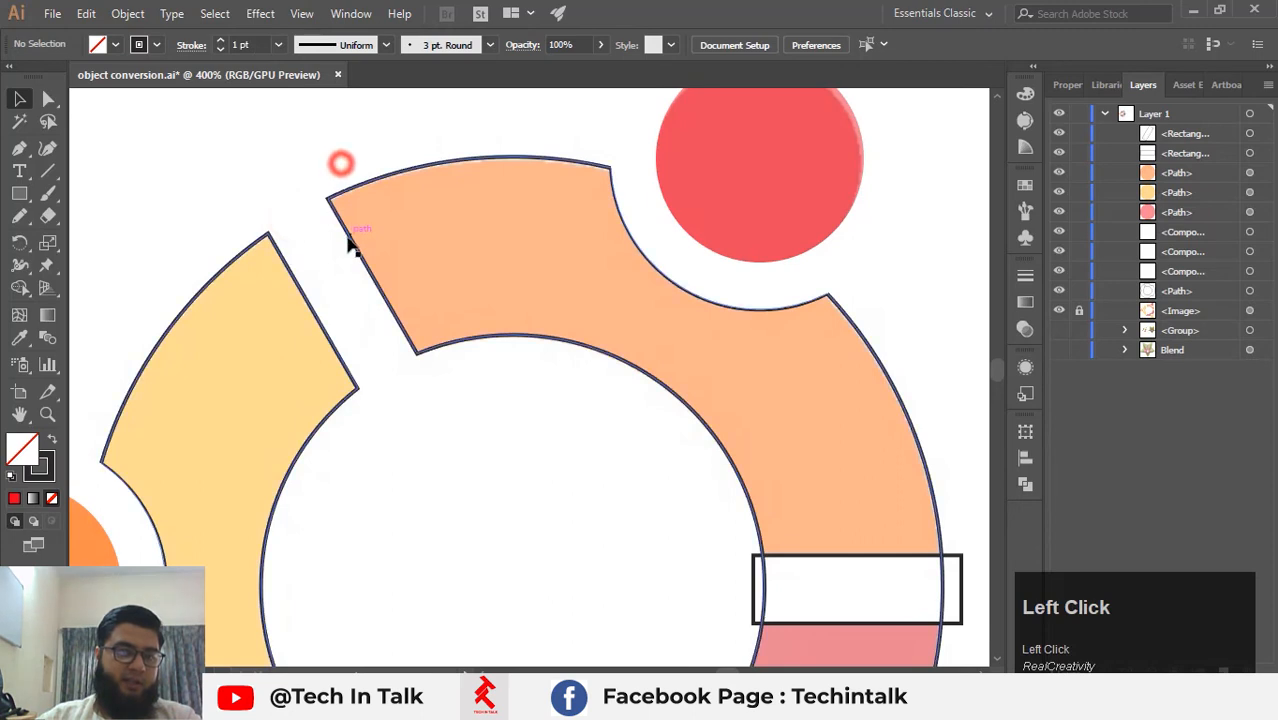
{"action": "left_click", "coordinate": [327, 261]}
{"action": "left_click_drag", "start_coordinate": [263, 188], "coordinate": [425, 403]}
{"action": "left_click", "coordinate": [525, 445]}
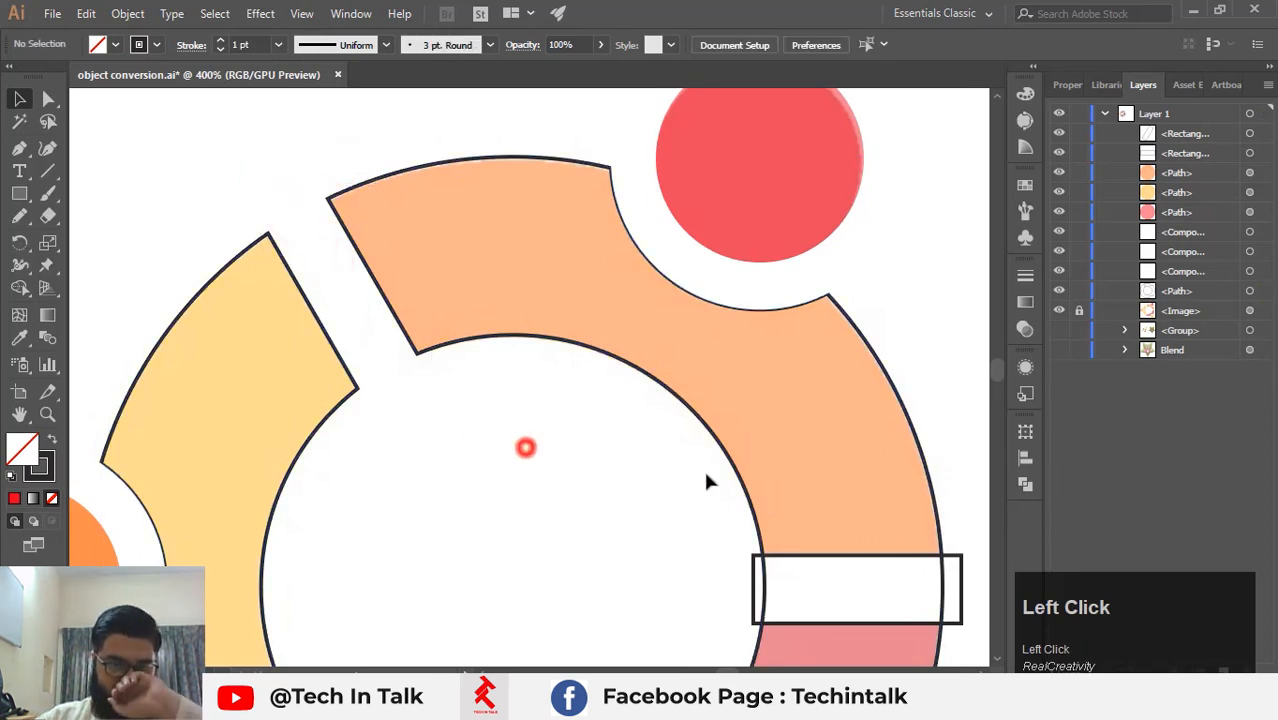
Select the ring outline with the right-hand gap rectangle and use the Shape Builder to separate the ring segments above and below it.
{"action": "scroll", "coordinate": [712, 458], "scroll_direction": "down", "scroll_amount": 2}
{"action": "key", "text": "space"}
{"action": "left_click_drag", "start_coordinate": [705, 459], "coordinate": [480, 407]}
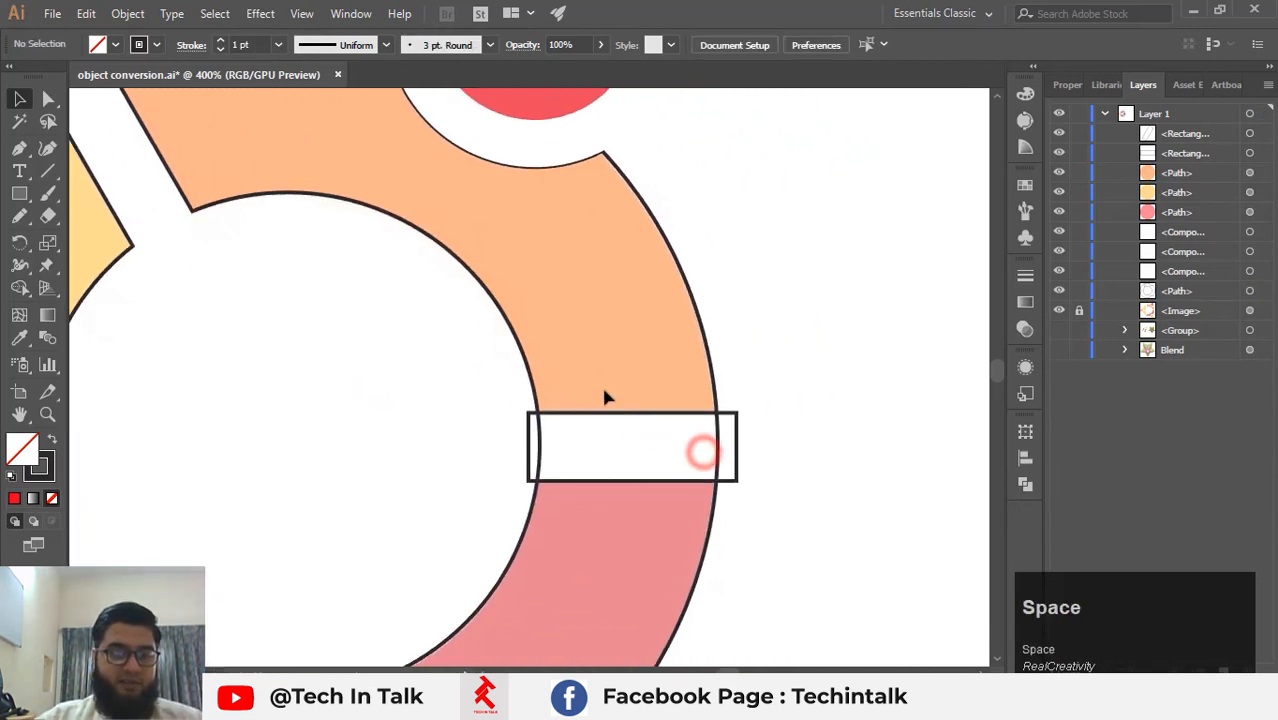
{"action": "left_click_drag", "start_coordinate": [400, 328], "coordinate": [880, 570]}
{"action": "left_click", "coordinate": [19, 287]}
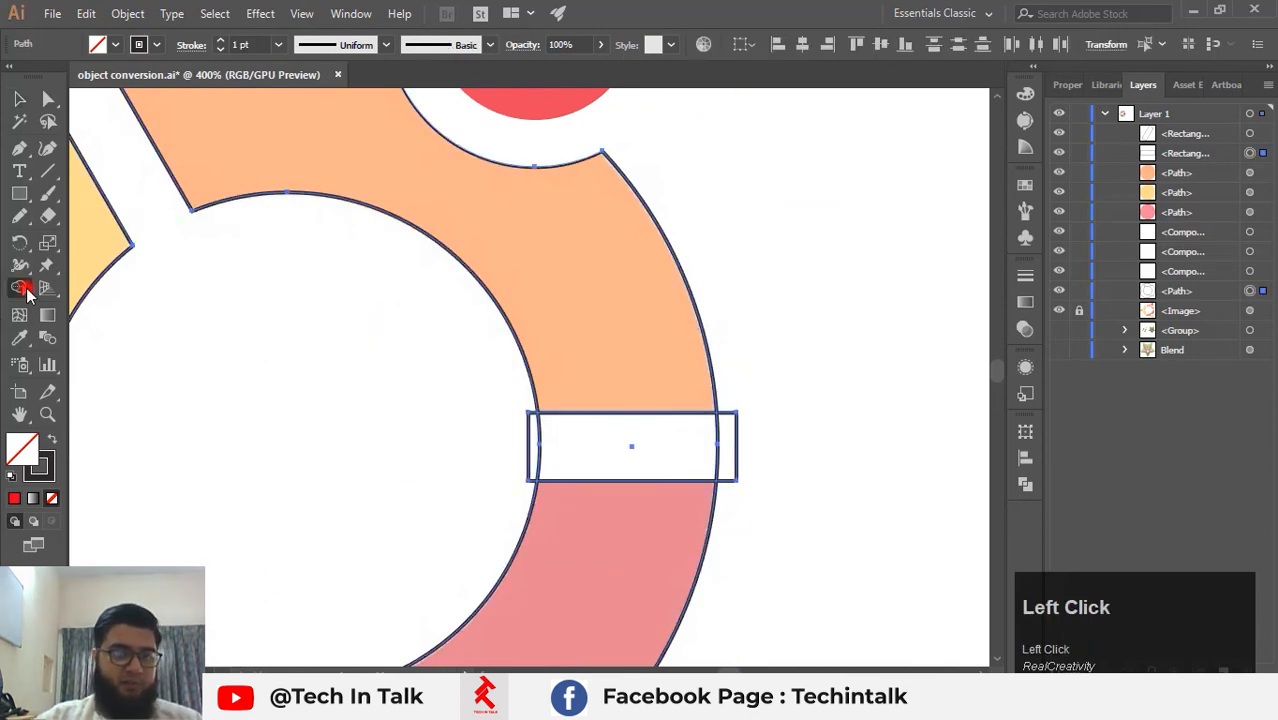
{"action": "left_click", "coordinate": [592, 343]}
{"action": "scroll", "coordinate": [591, 343], "scroll_direction": "down", "scroll_amount": 3}
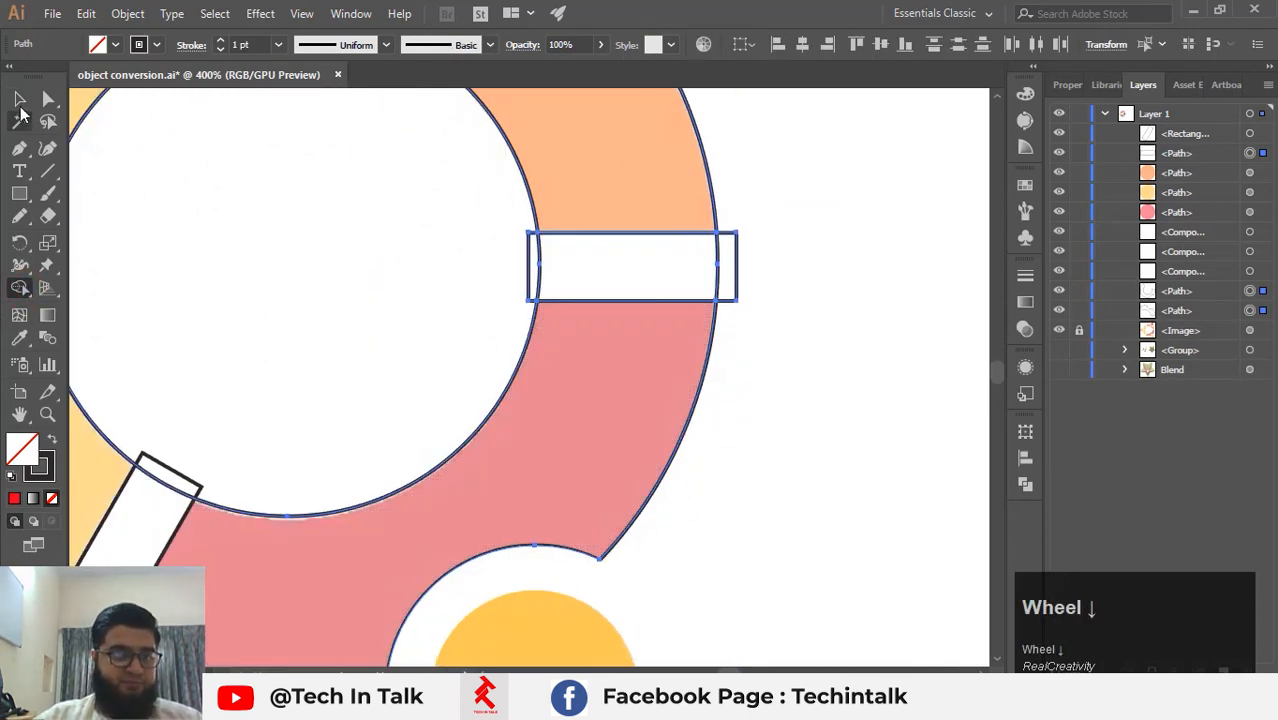
{"action": "left_click", "coordinate": [633, 428]}
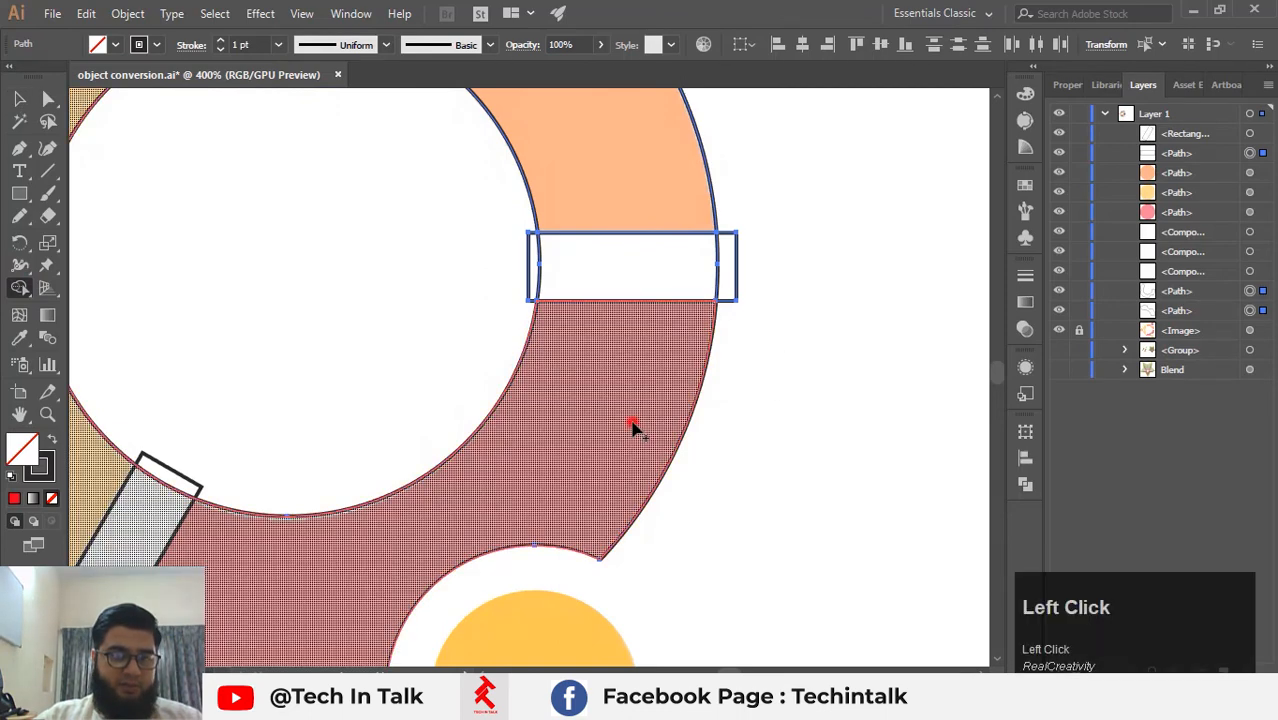
{"action": "scroll", "coordinate": [633, 428], "scroll_direction": "down", "scroll_amount": 1}
Delete the rectangle and the cut-out ring piece at the right-hand gap, leaving an open gap in the ring outline.
{"action": "left_click", "coordinate": [17, 100]}
{"action": "scroll", "coordinate": [379, 190], "scroll_direction": "down", "scroll_amount": 2}
{"action": "left_click", "coordinate": [379, 186]}
{"action": "left_click", "coordinate": [562, 229]}
{"action": "scroll", "coordinate": [509, 275], "scroll_direction": "up", "scroll_amount": 3}
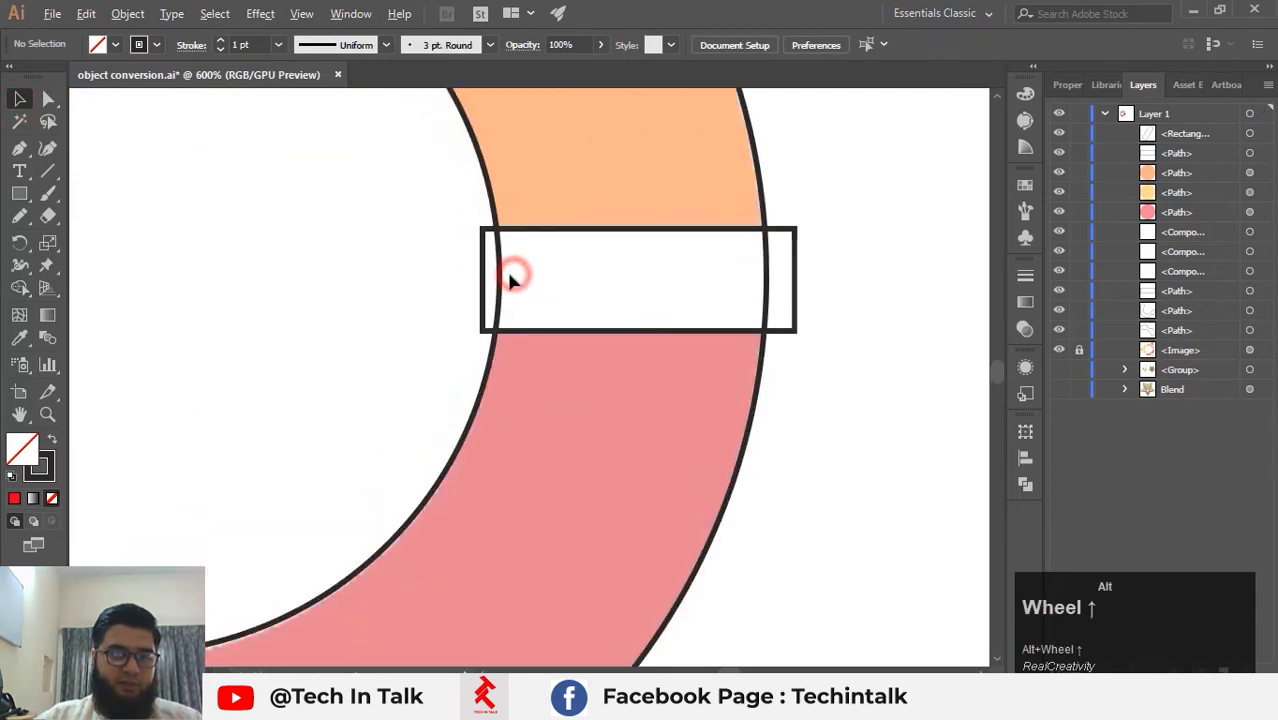
{"action": "left_click", "coordinate": [502, 285]}
{"action": "key", "text": "Delete"}
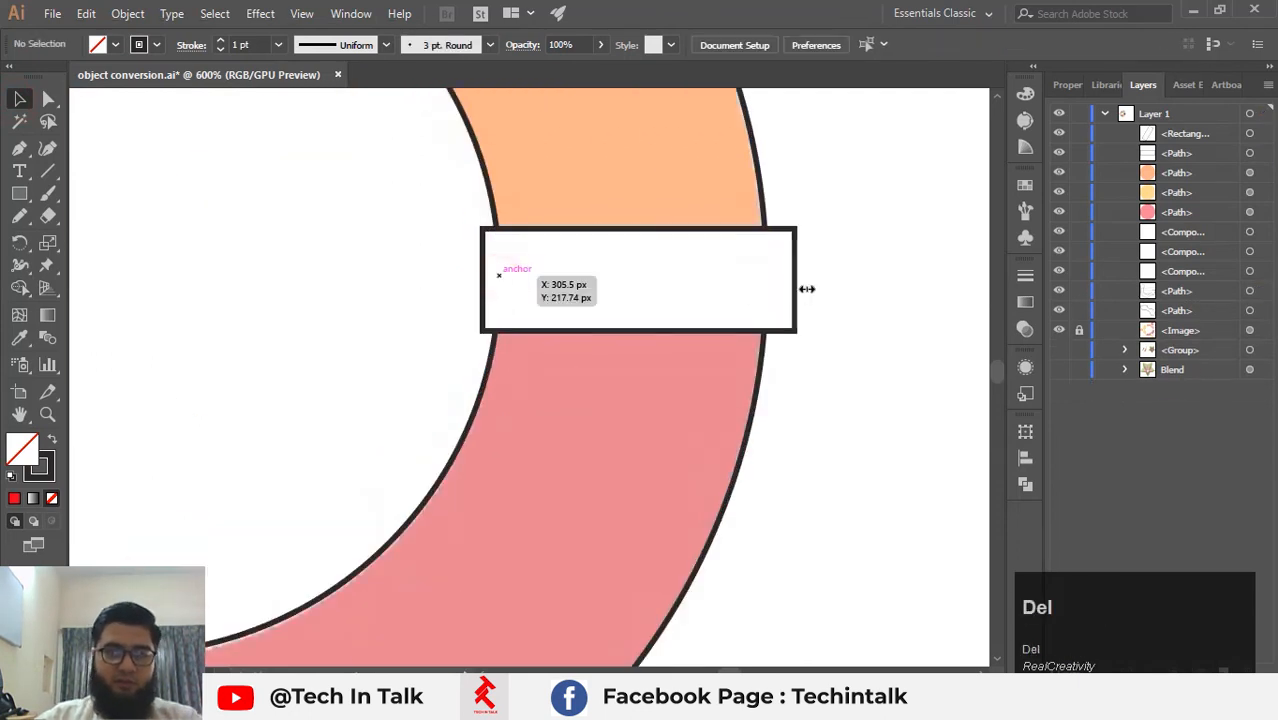
{"action": "left_click", "coordinate": [800, 290]}
{"action": "key", "text": "Delete"}
{"action": "left_click", "coordinate": [884, 285]}
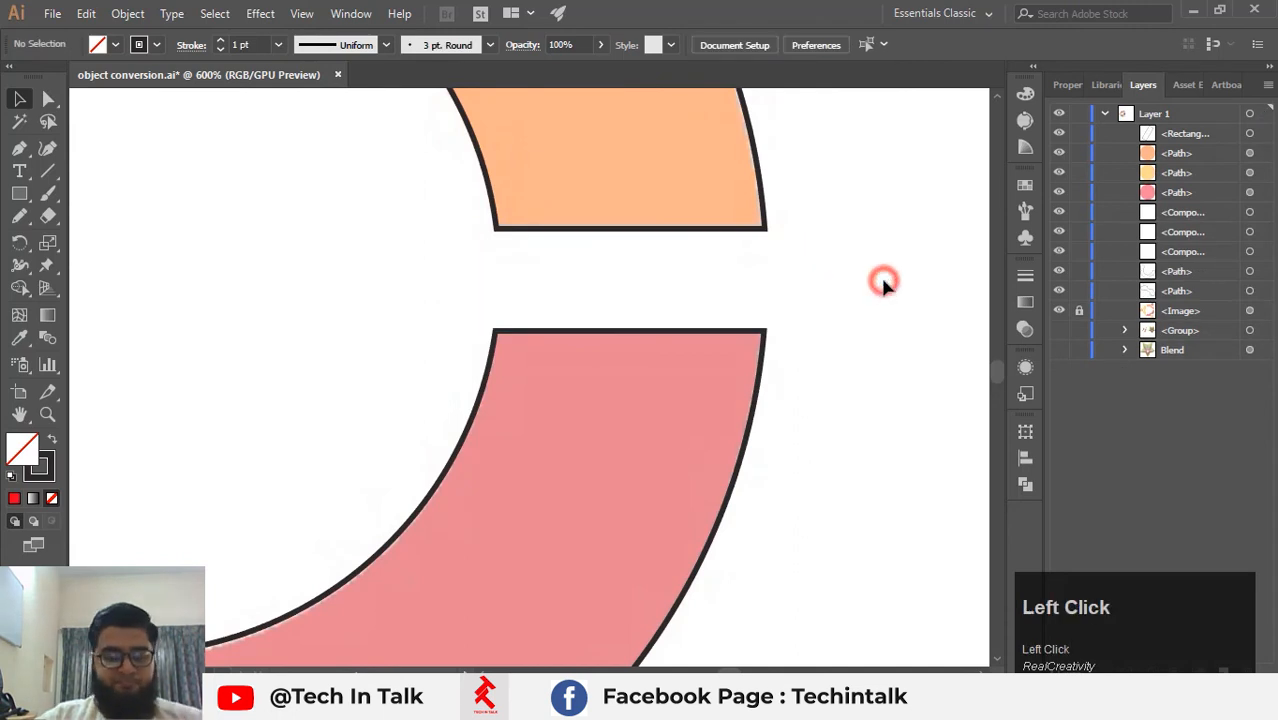
Select the ring outline with the lower-left gap rectangle and use the Shape Builder to separate the segments on both sides of it.
{"action": "scroll", "coordinate": [883, 282], "scroll_direction": "down", "scroll_amount": 2}
{"action": "left_click_drag", "start_coordinate": [885, 306], "coordinate": [921, 287]}
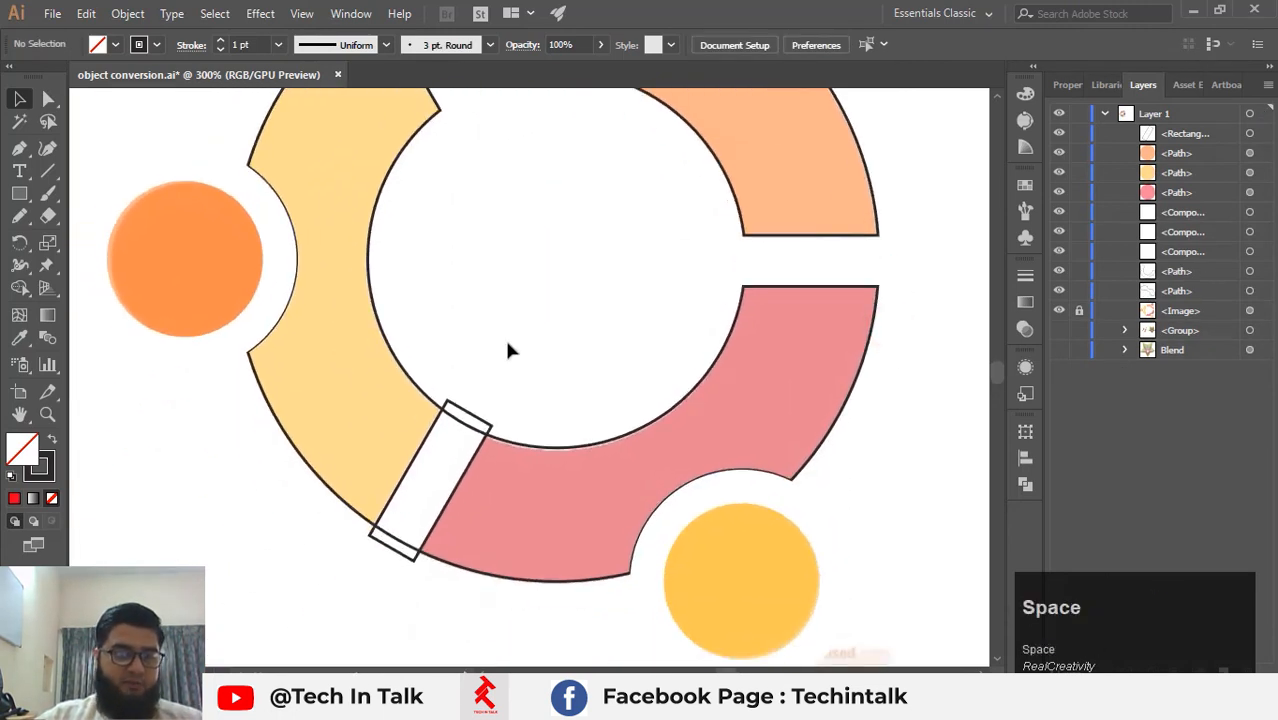
{"action": "scroll", "coordinate": [502, 404], "scroll_direction": "up", "scroll_amount": 2}
{"action": "left_click_drag", "start_coordinate": [486, 414], "coordinate": [640, 294]}
{"action": "left_click_drag", "start_coordinate": [127, 307], "coordinate": [747, 585]}
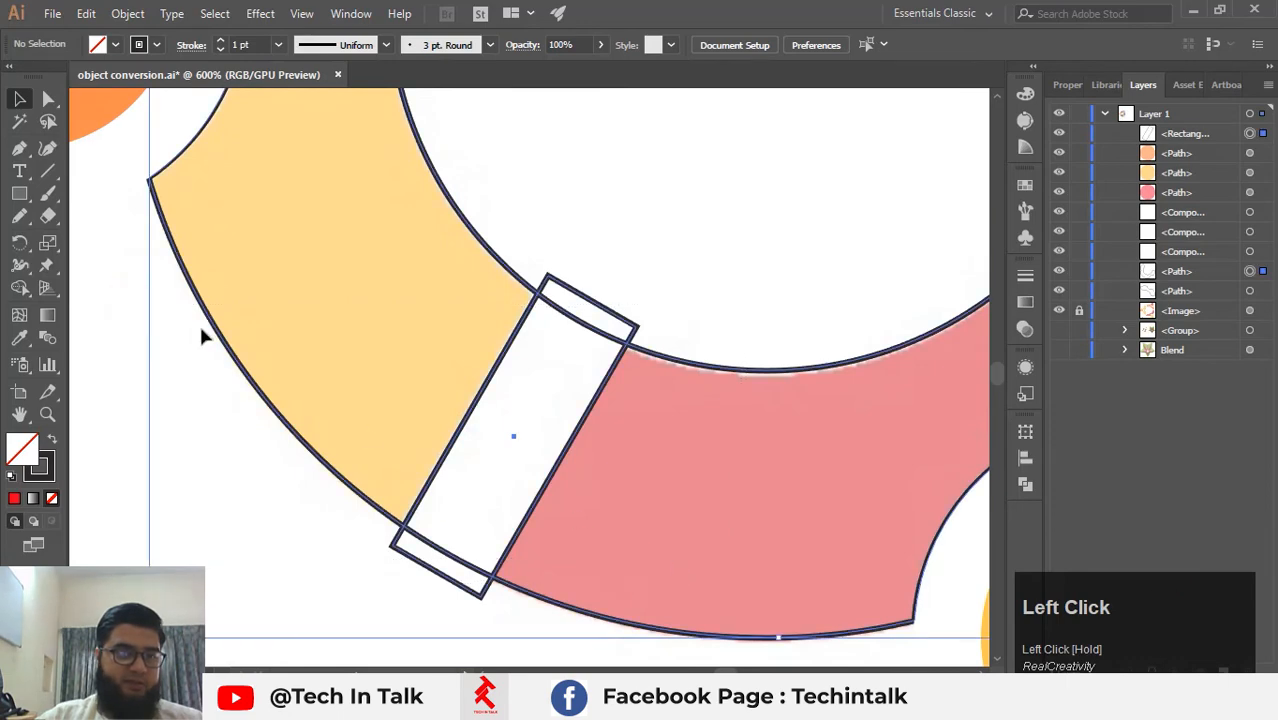
{"action": "left_click", "coordinate": [22, 288]}
{"action": "left_click", "coordinate": [381, 305]}
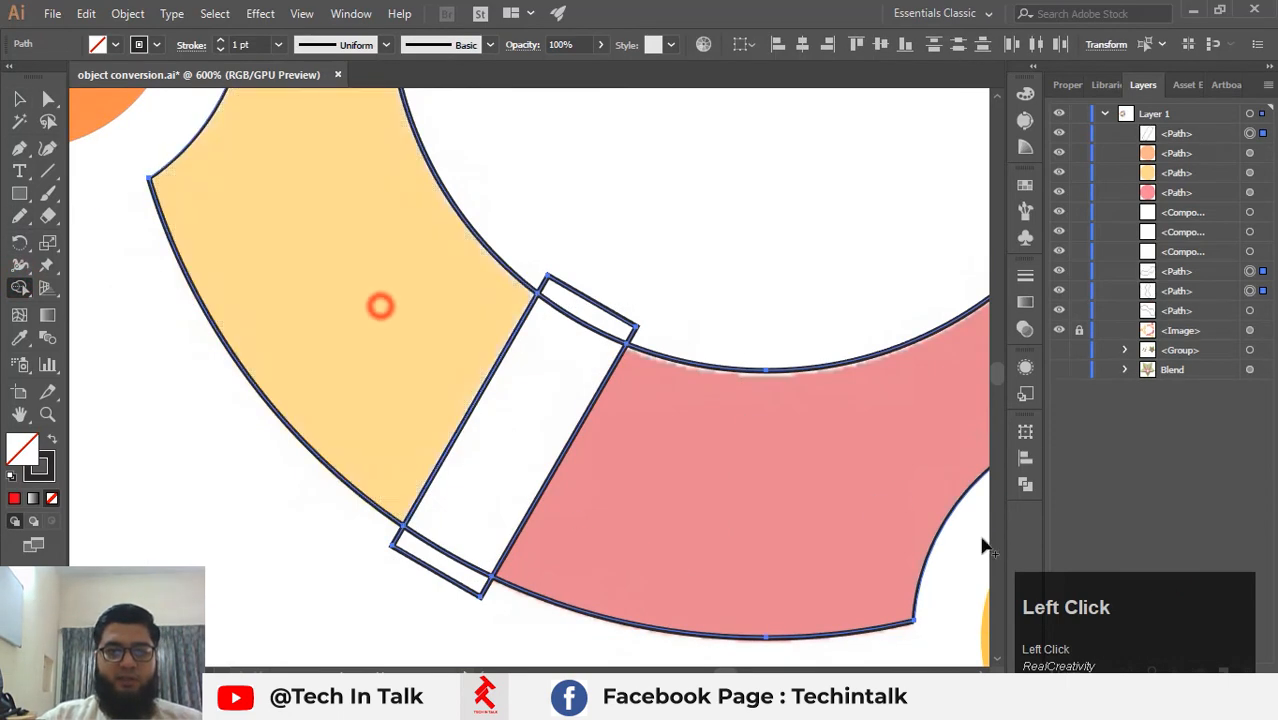
{"action": "left_click", "coordinate": [819, 484]}
{"action": "left_click", "coordinate": [20, 99]}
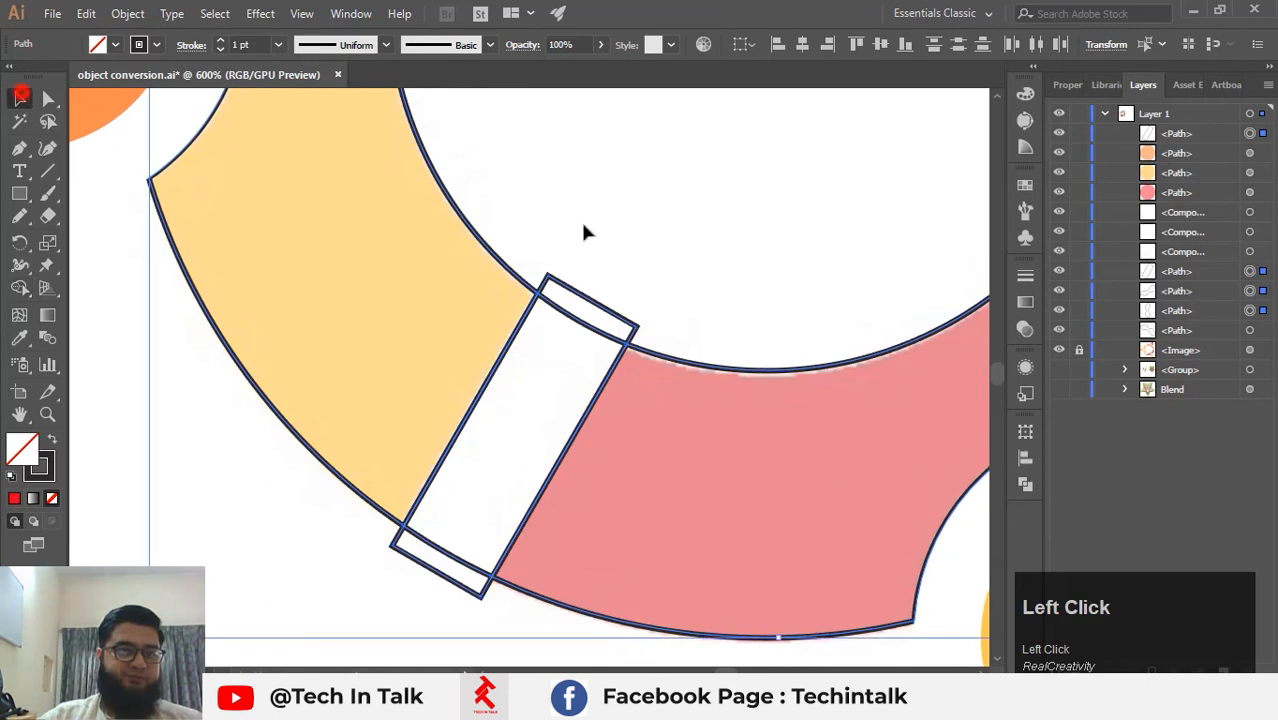
Delete the rectangle and the cut-out ring piece at the lower-left gap.
{"action": "left_click", "coordinate": [598, 228]}
{"action": "left_click", "coordinate": [545, 378]}
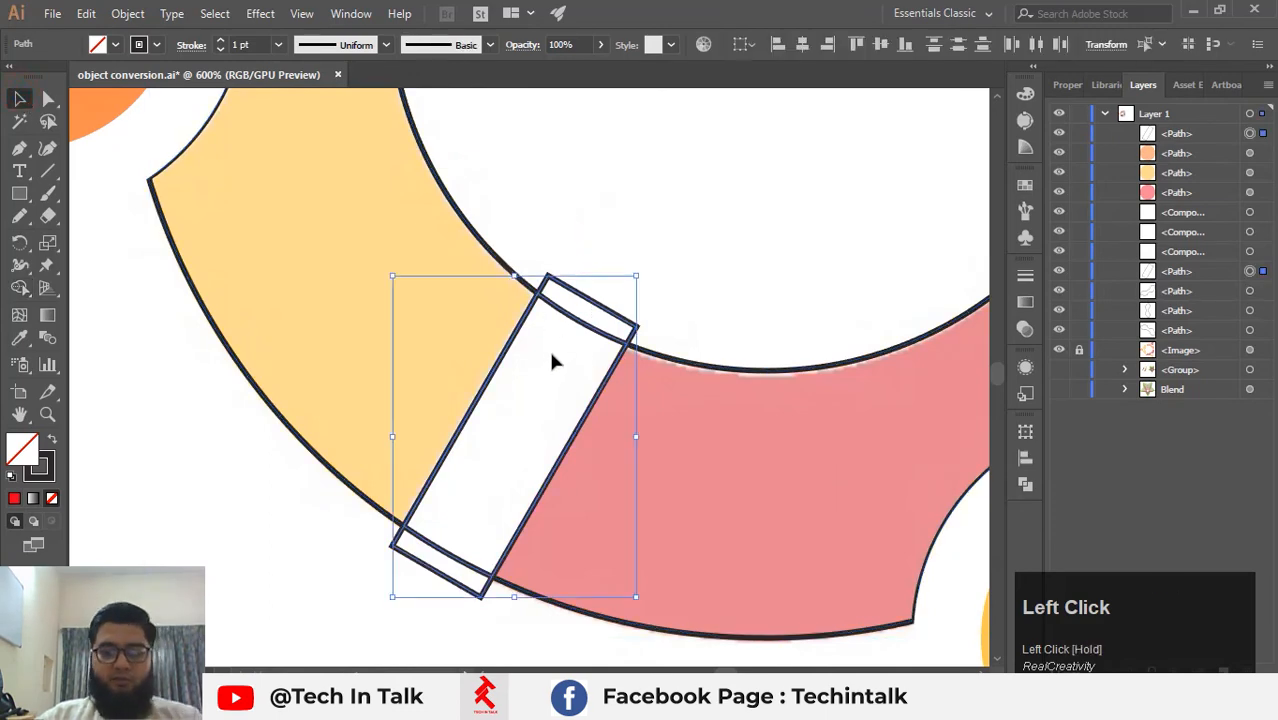
{"action": "key", "text": "Delete"}
{"action": "left_click", "coordinate": [606, 260]}
{"action": "scroll", "coordinate": [635, 264], "scroll_direction": "down", "scroll_amount": 3}
{"action": "left_click_drag", "start_coordinate": [650, 251], "coordinate": [473, 483]}
{"action": "left_click_drag", "start_coordinate": [556, 260], "coordinate": [513, 205]}
{"action": "scroll", "coordinate": [513, 205], "scroll_direction": "down", "scroll_amount": 1}
Try to move the selected artwork off the reference, and undo back past the deletions at the lower-left gap.
{"action": "left_click_drag", "start_coordinate": [228, 121], "coordinate": [670, 540]}
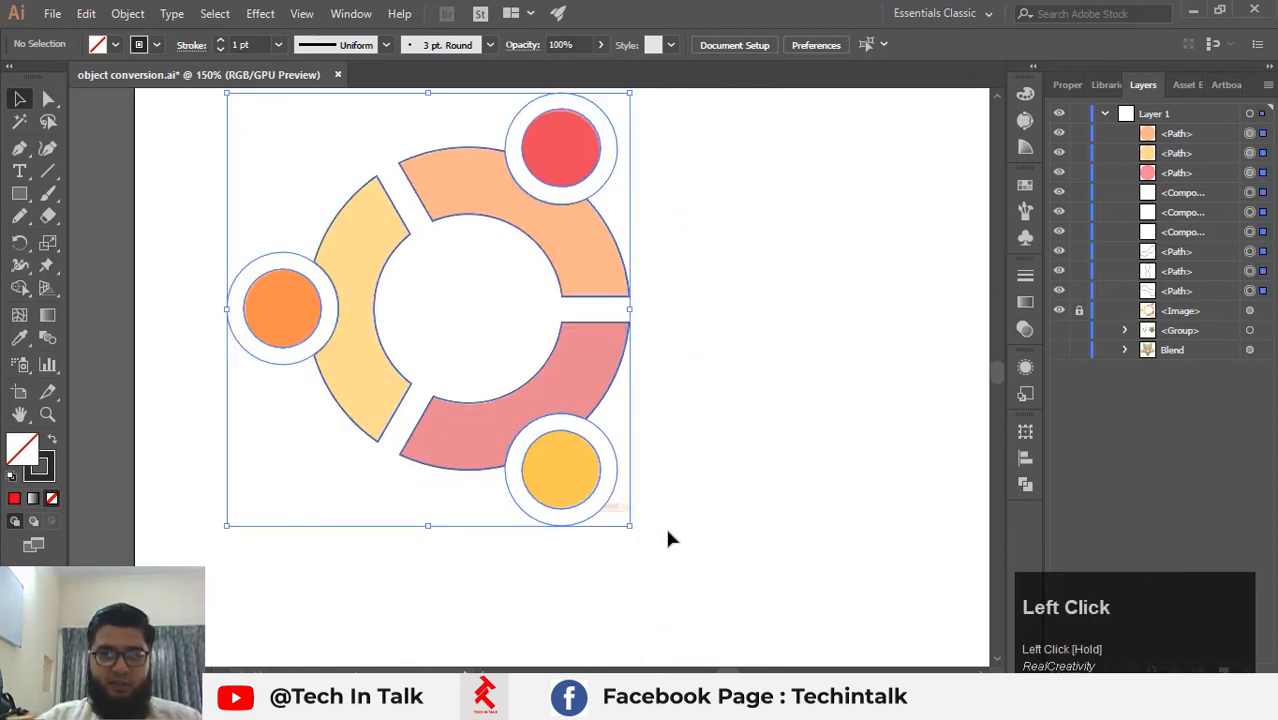
{"action": "scroll", "coordinate": [682, 352], "scroll_direction": "up", "scroll_amount": 1}
{"action": "left_click_drag", "start_coordinate": [559, 335], "coordinate": [304, 324]}
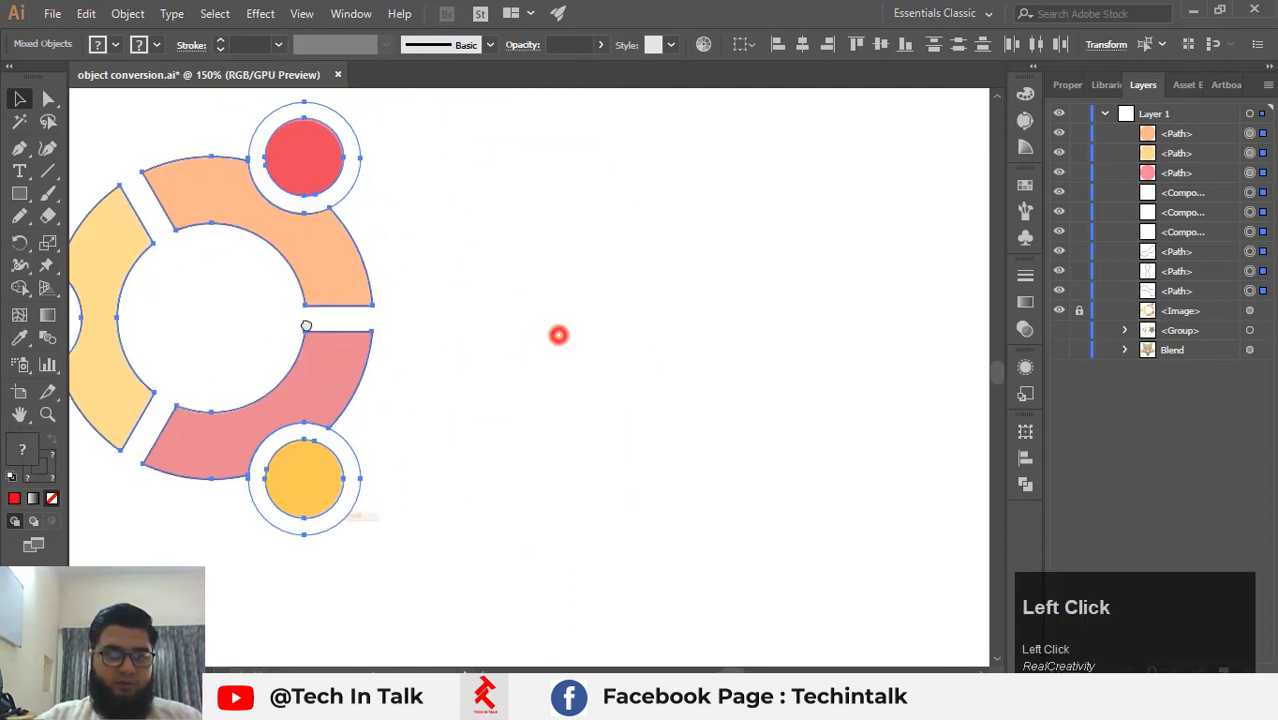
{"action": "mouse_move", "coordinate": [314, 271]}
{"action": "left_mouse_down"}
{"action": "mouse_move", "coordinate": [474, 286]}
{"action": "mouse_move", "coordinate": [296, 270]}
{"action": "left_mouse_up"}
{"action": "key", "text": "ctrl+z"}
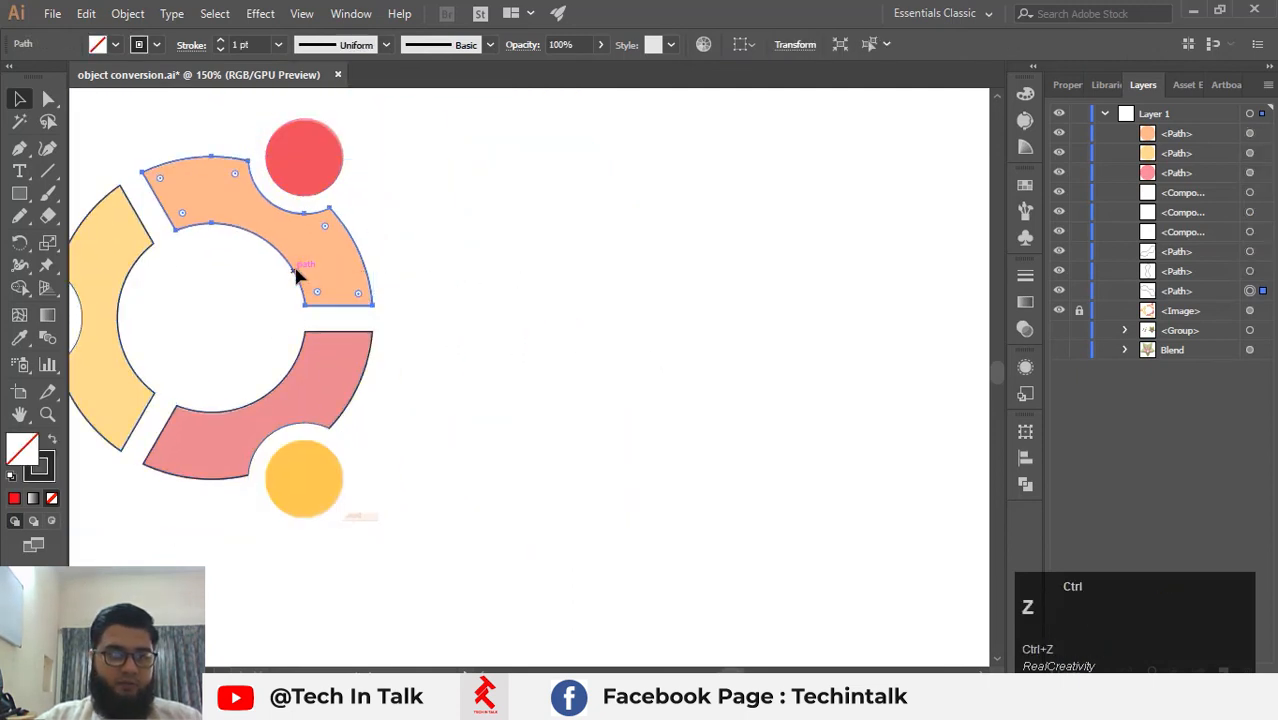
{"action": "key", "text": "ctrl+z"}
Select all the traced outlines and circles and move them off the reference image to the empty area on its right-hand side.
{"action": "left_click_drag", "start_coordinate": [222, 228], "coordinate": [430, 232]}
{"action": "left_click", "coordinate": [152, 110]}
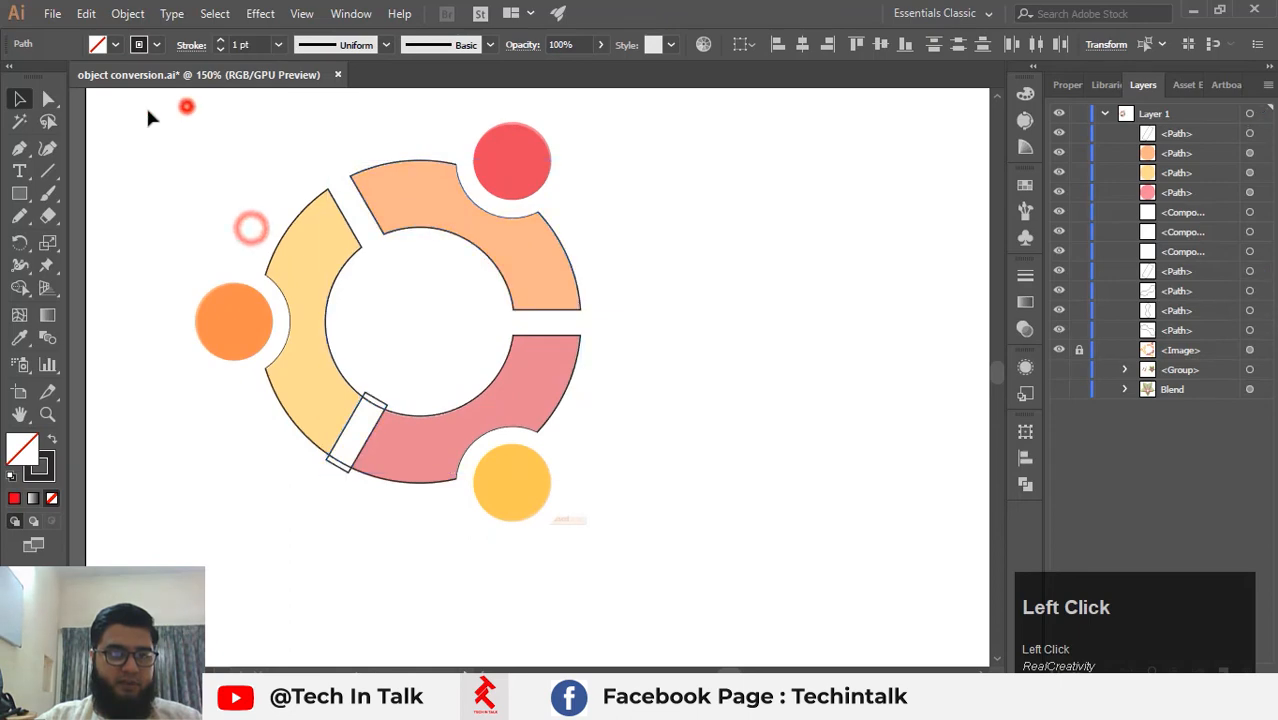
{"action": "left_click_drag", "start_coordinate": [152, 117], "coordinate": [645, 522]}
{"action": "left_click_drag", "start_coordinate": [510, 160], "coordinate": [769, 190]}
{"action": "left_click", "coordinate": [459, 180]}
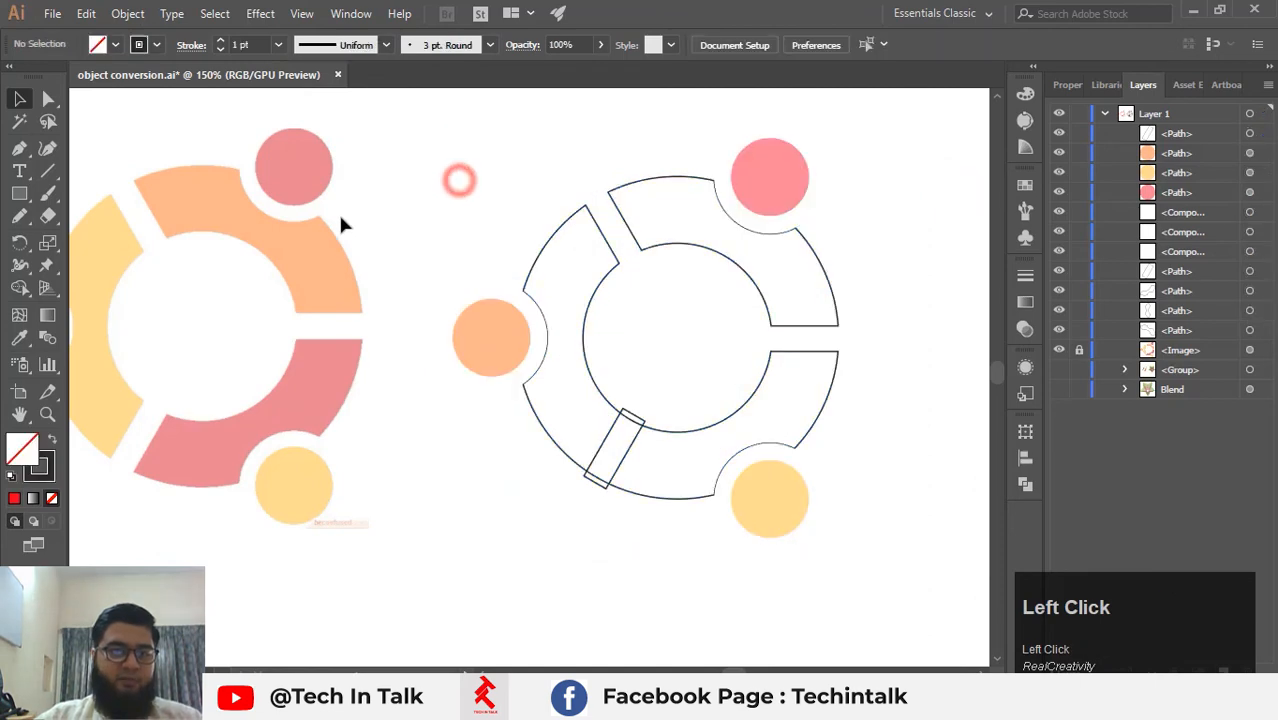
Delete the rectangle and the cut-out ring piece at the lower-left gap of the moved ring outline.
{"action": "left_click_drag", "start_coordinate": [341, 217], "coordinate": [401, 205]}
{"action": "left_click", "coordinate": [705, 403]}
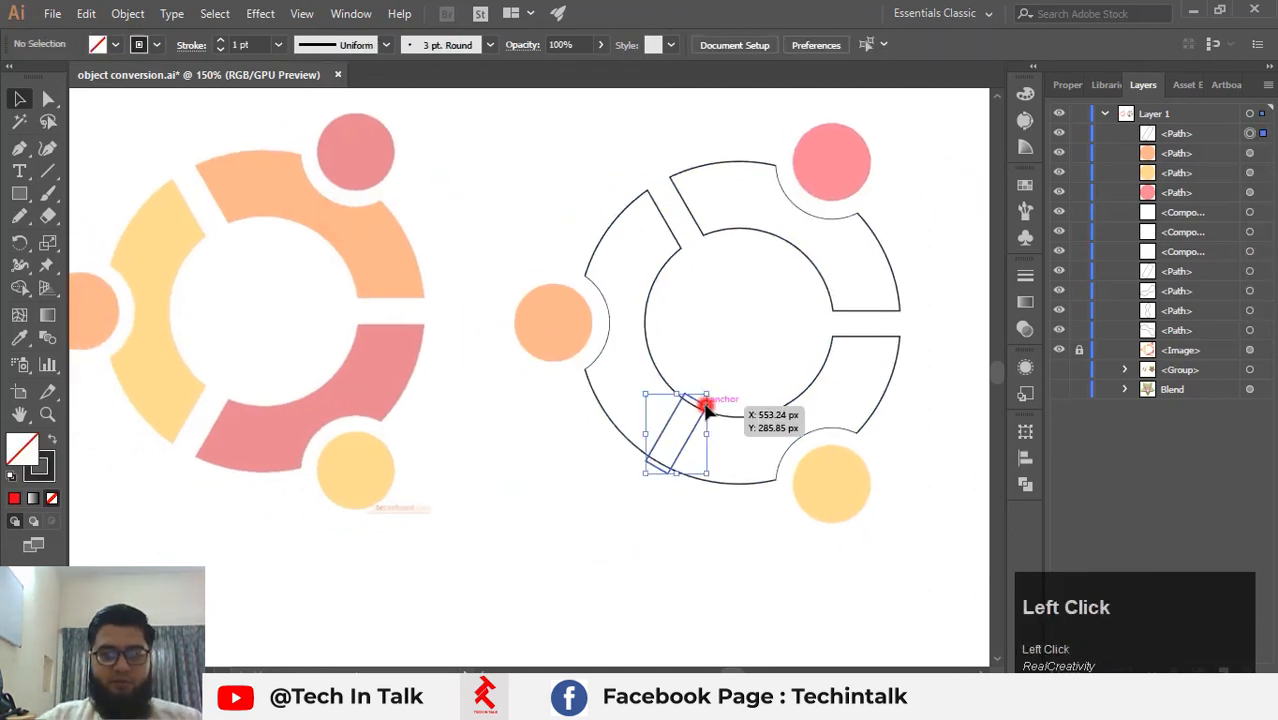
{"action": "key", "text": "Delete"}
{"action": "left_click", "coordinate": [699, 412]}
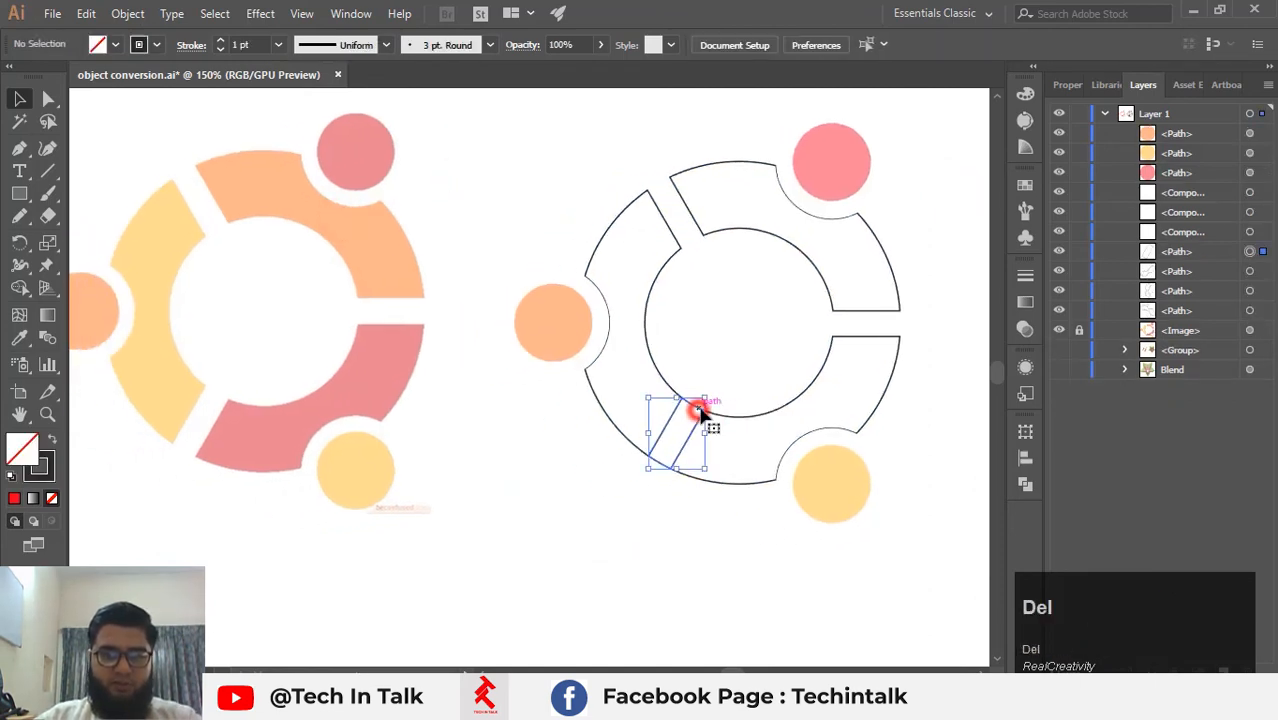
{"action": "key", "text": "Delete"}
{"action": "left_click_drag", "start_coordinate": [713, 338], "coordinate": [755, 347]}
Unlock and select the reference image and raise its opacity to full so its original colours can be sampled.
{"action": "left_click", "coordinate": [287, 221]}
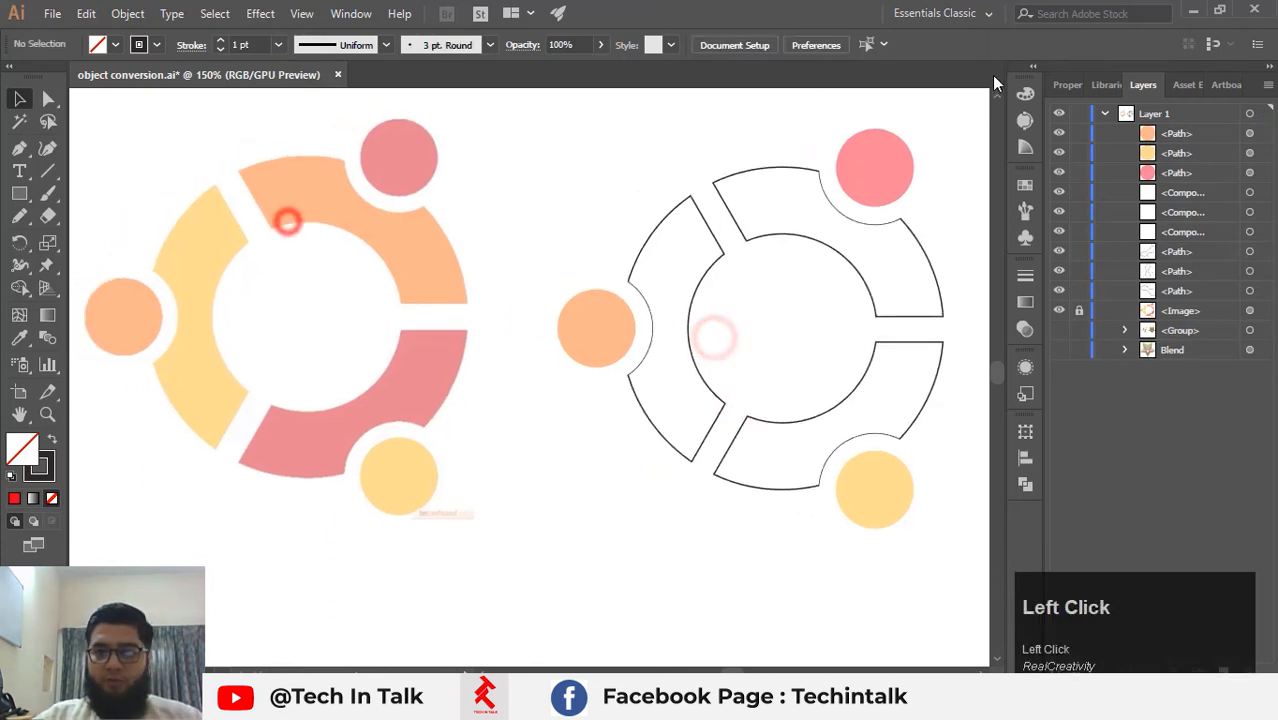
{"action": "left_click", "coordinate": [1170, 311]}
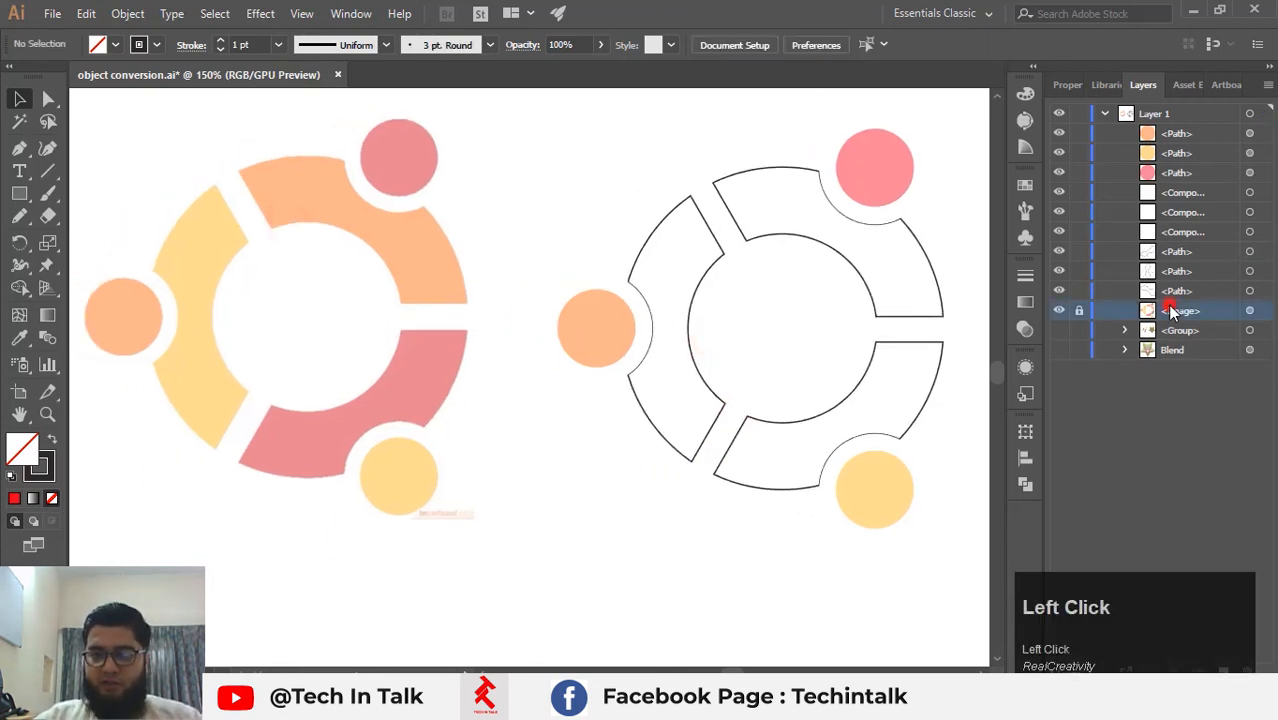
{"action": "left_click", "coordinate": [1066, 86]}
{"action": "left_click", "coordinate": [243, 288]}
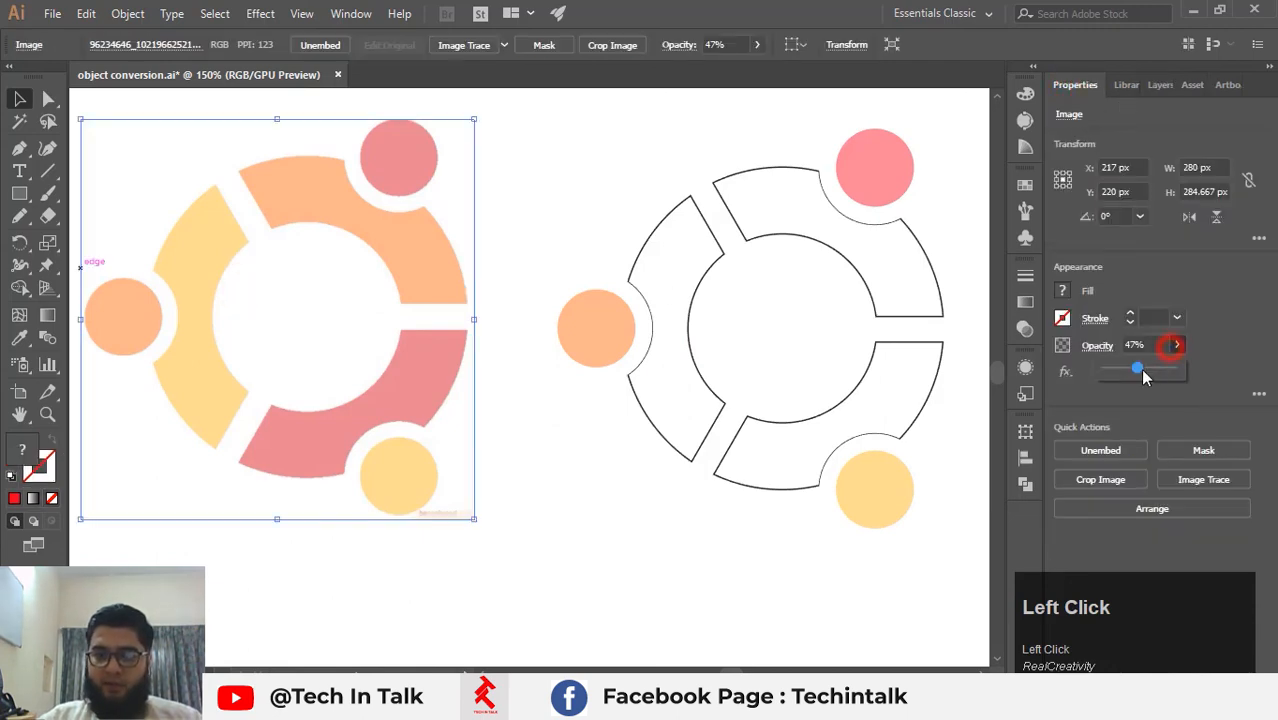
{"action": "left_click_drag", "start_coordinate": [1143, 370], "coordinate": [1182, 369]}
{"action": "left_click", "coordinate": [645, 165]}
Recolour the top circle of the traced logo with the red sampled from the matching circle in the reference using the Eyedropper.
{"action": "left_click", "coordinate": [760, 235]}
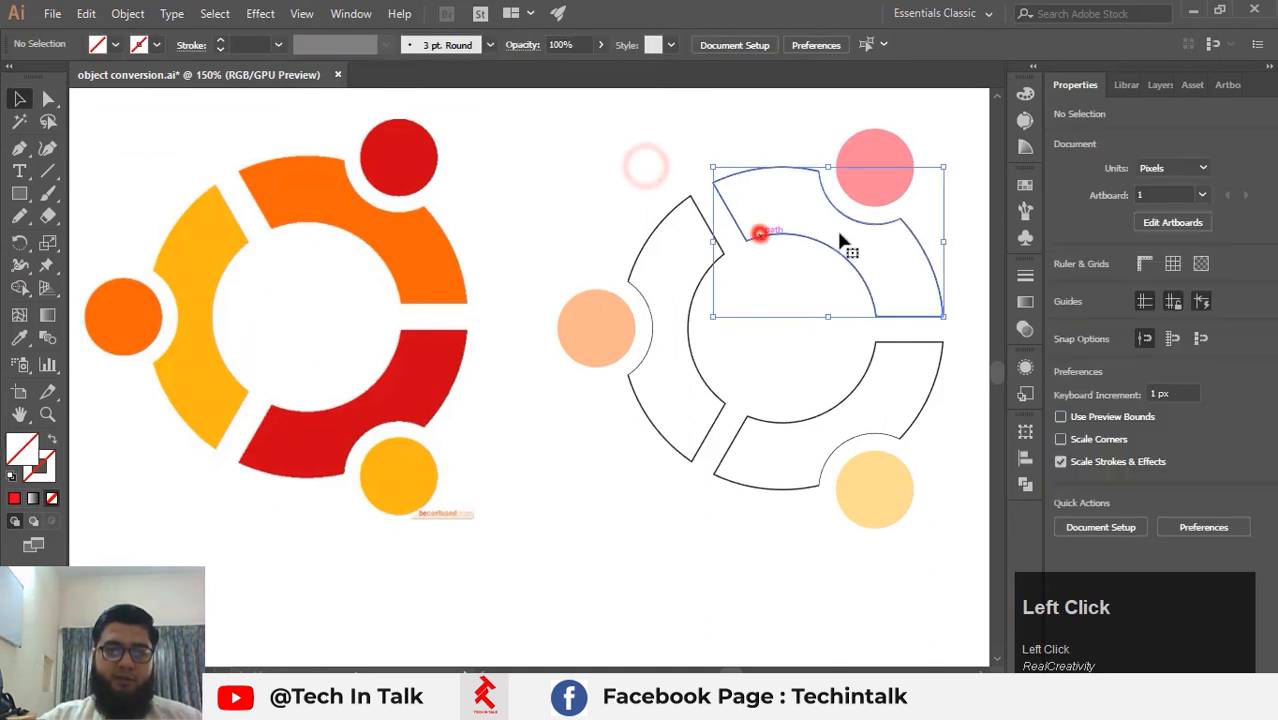
{"action": "left_click", "coordinate": [874, 152]}
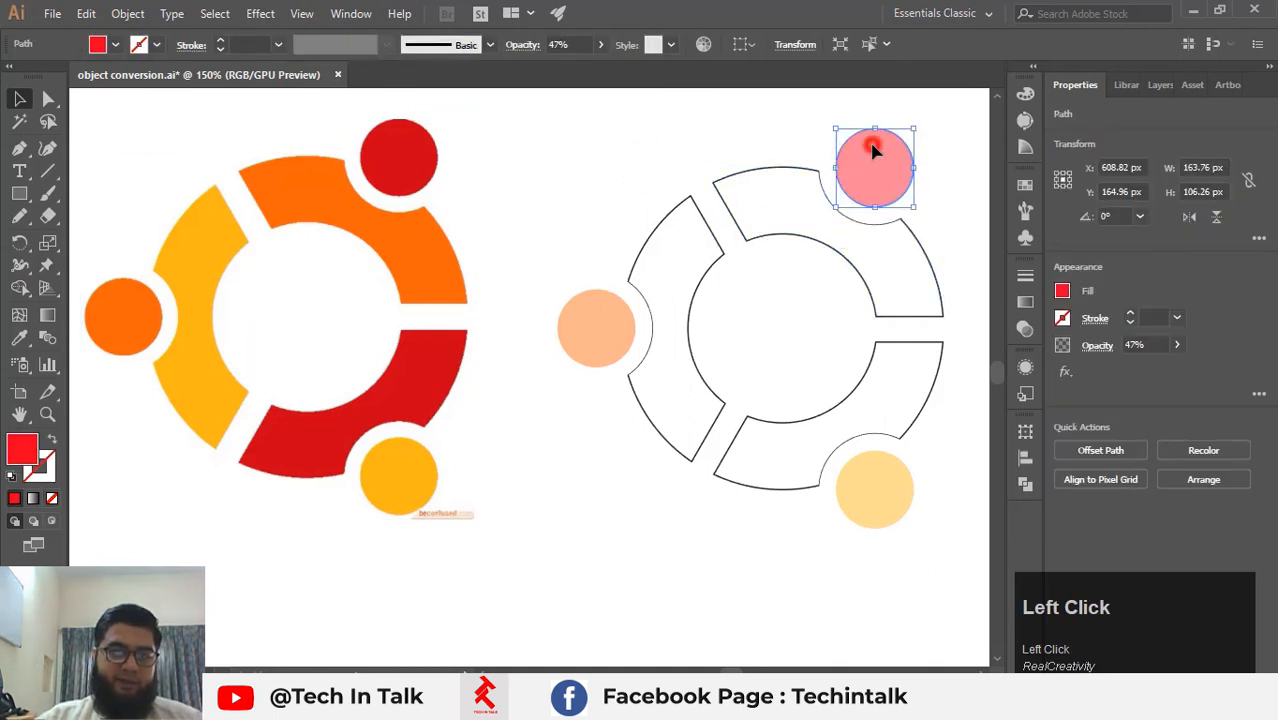
{"action": "left_click", "coordinate": [20, 340]}
{"action": "left_click", "coordinate": [396, 149]}
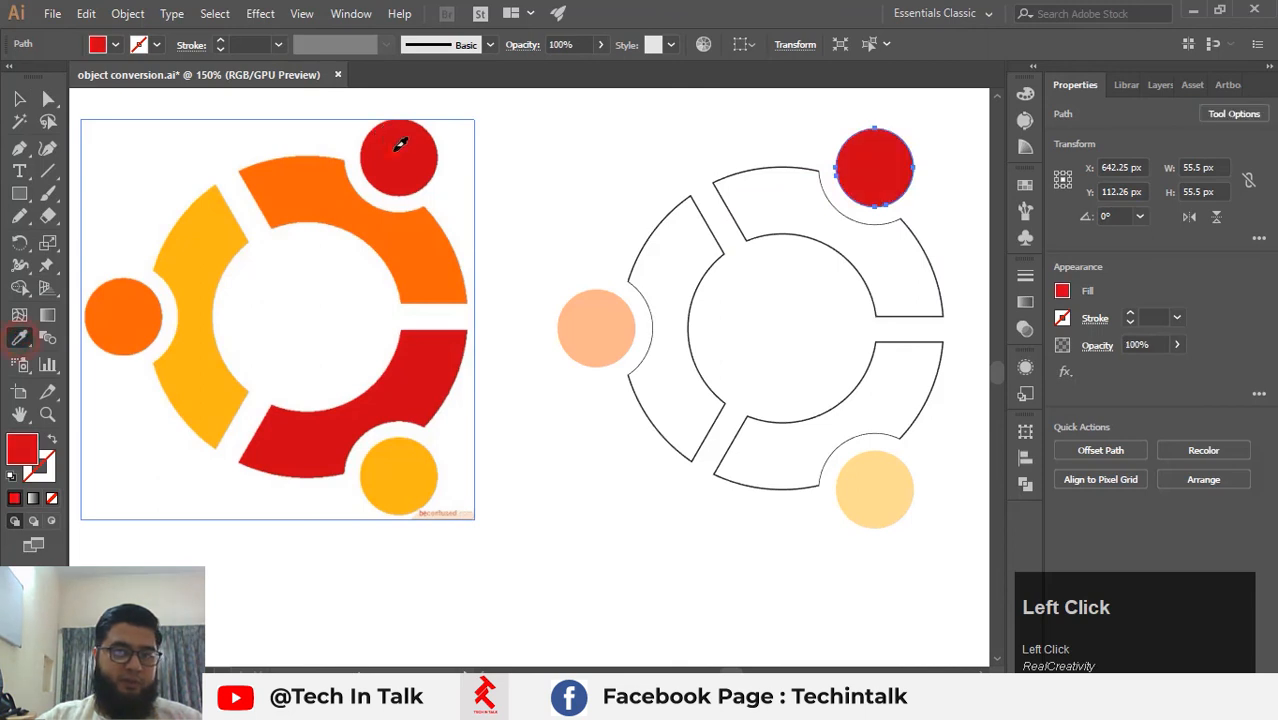
Fill the upper ring segment with the orange sampled from the reference, and select the left-hand ring segment.
{"action": "left_click", "coordinate": [811, 172], "text": "ctrl"}
{"action": "left_click", "coordinate": [409, 249]}
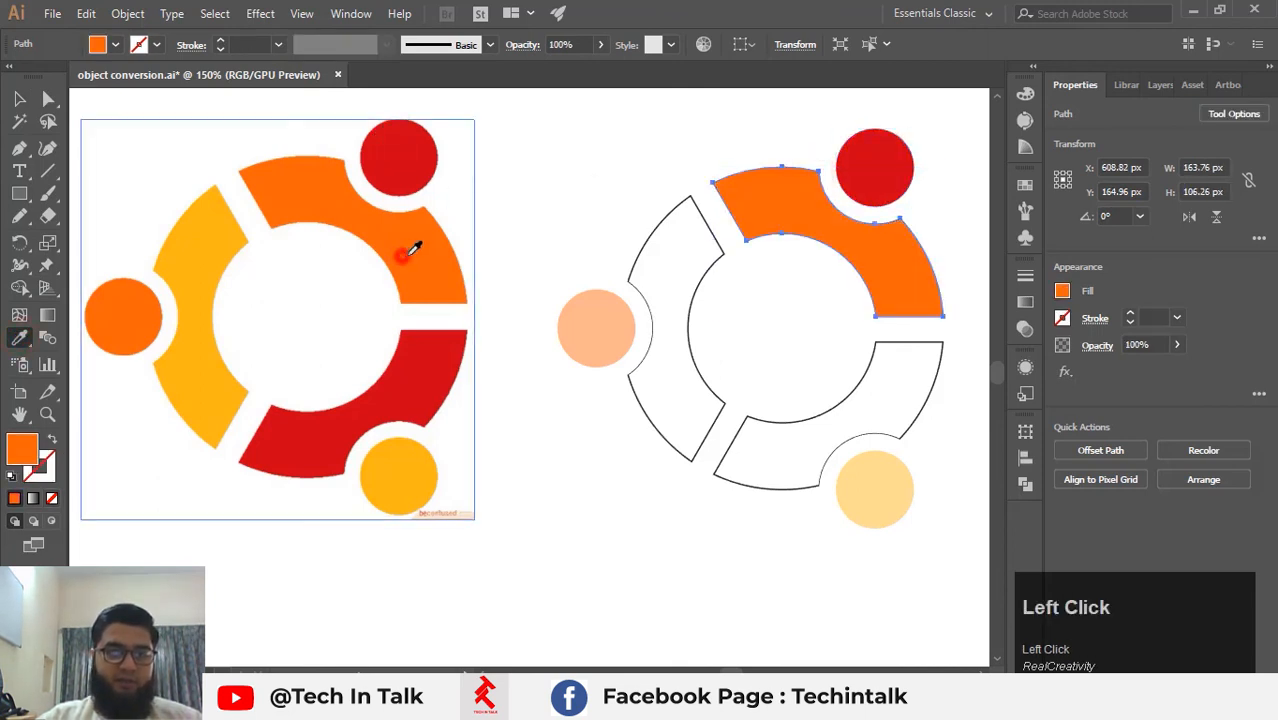
{"action": "left_click", "coordinate": [655, 230], "text": "ctrl"}
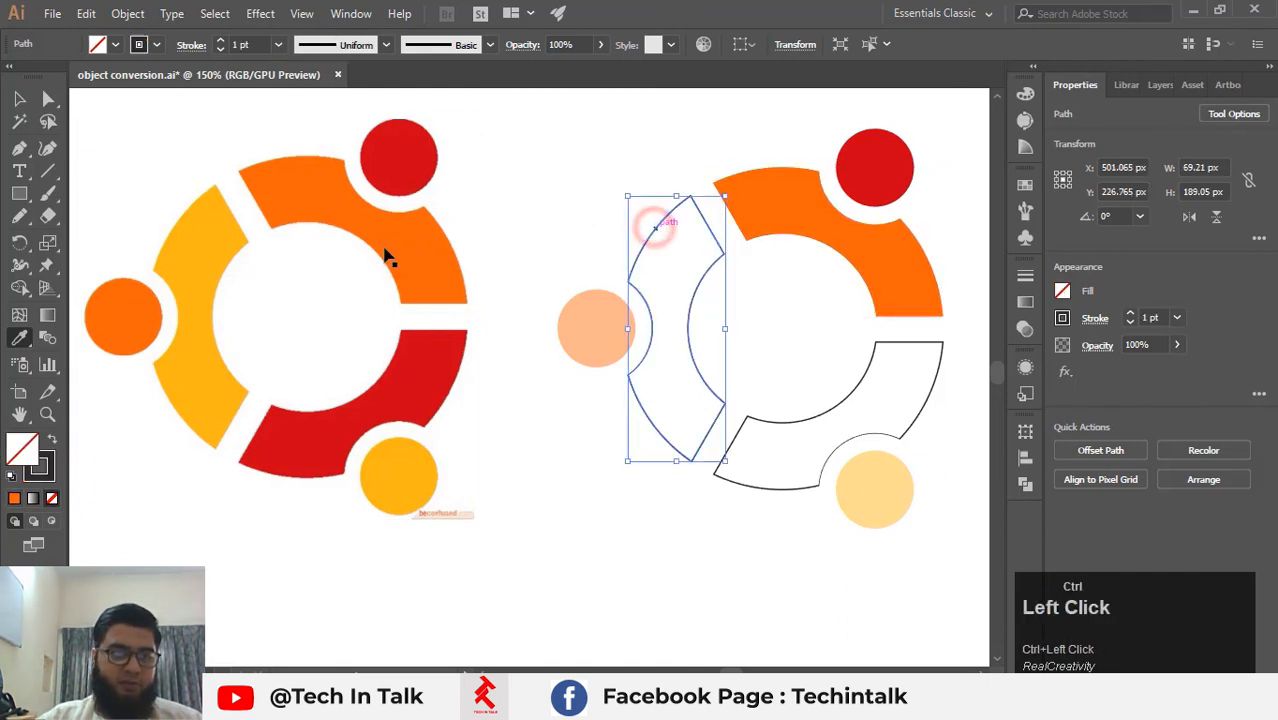